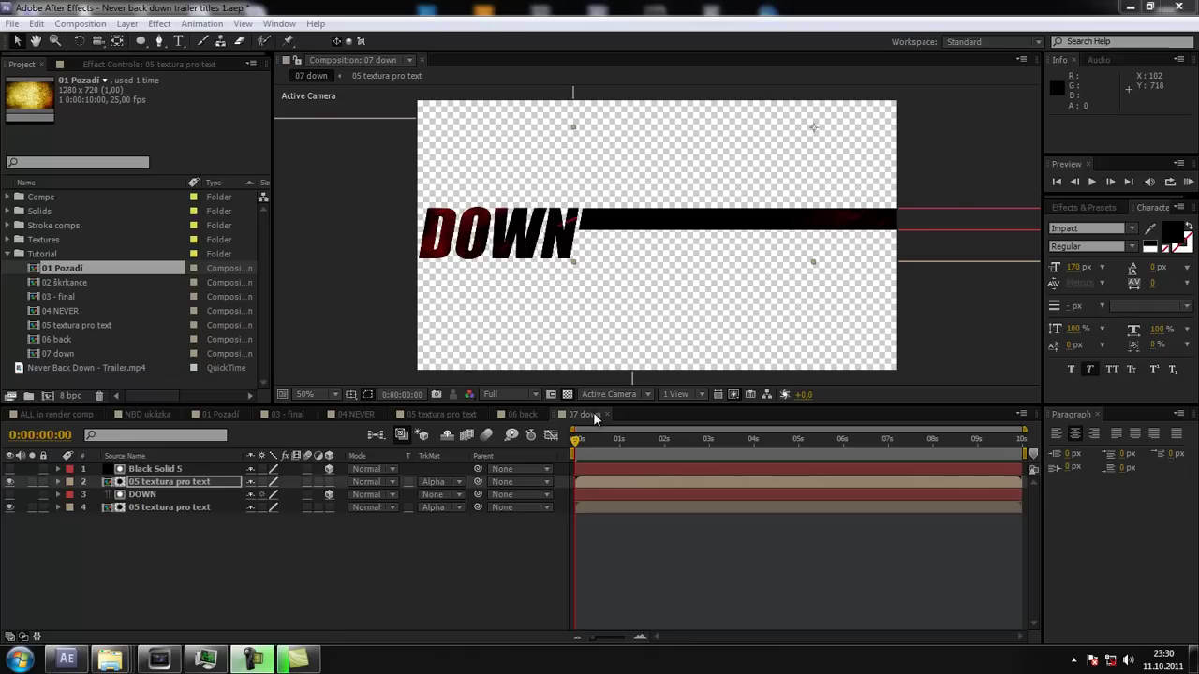
Review the 06 back, 04 NEVER and 07 down word comps, then switch to 03 - final.
{"action": "left_click", "coordinate": [519, 414]}
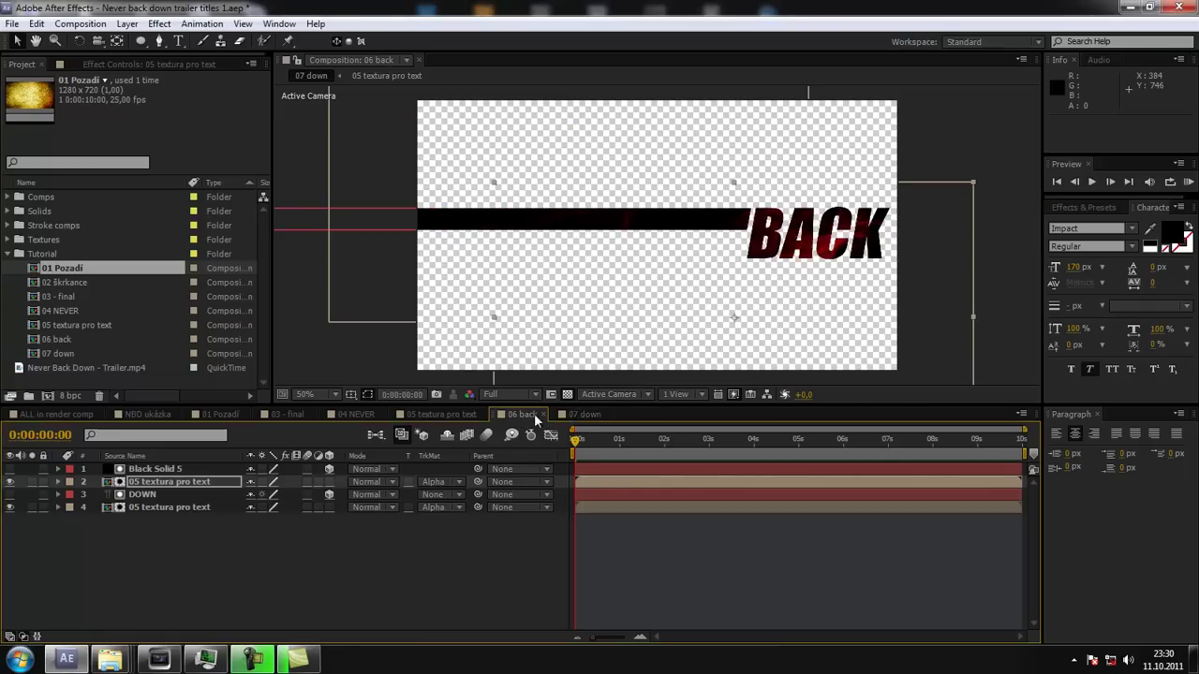
{"action": "left_click", "coordinate": [146, 508]}
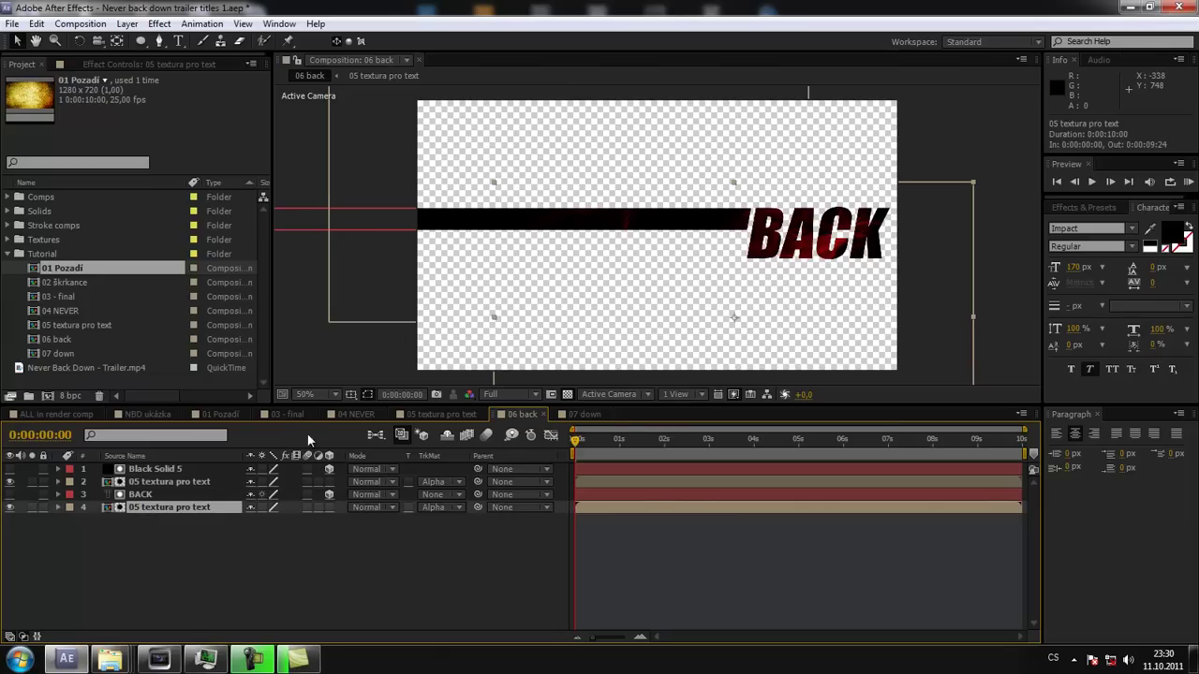
{"action": "left_click", "coordinate": [353, 413]}
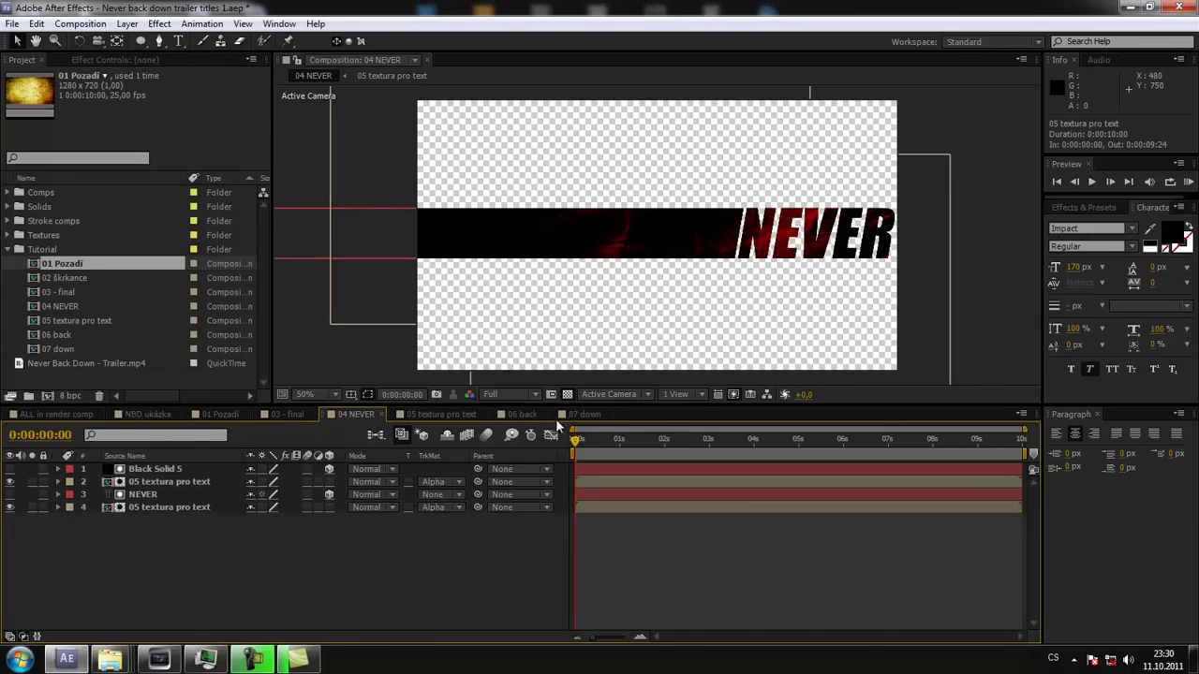
{"action": "left_click", "coordinate": [585, 414]}
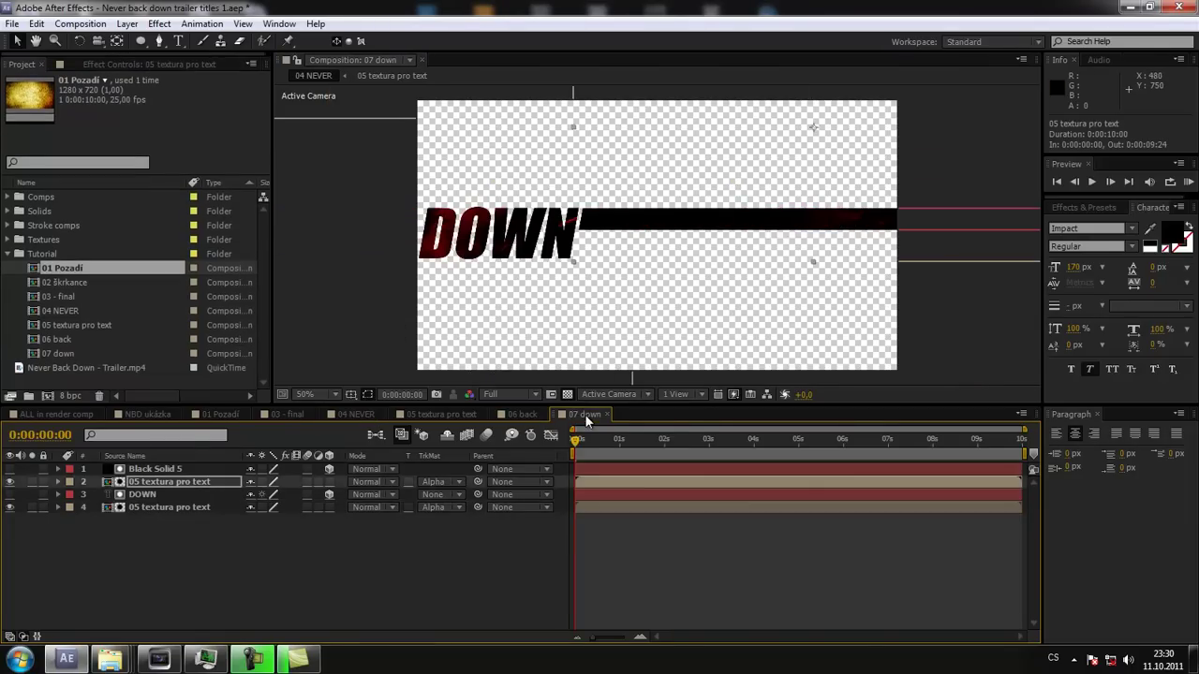
{"action": "left_click", "coordinate": [157, 507]}
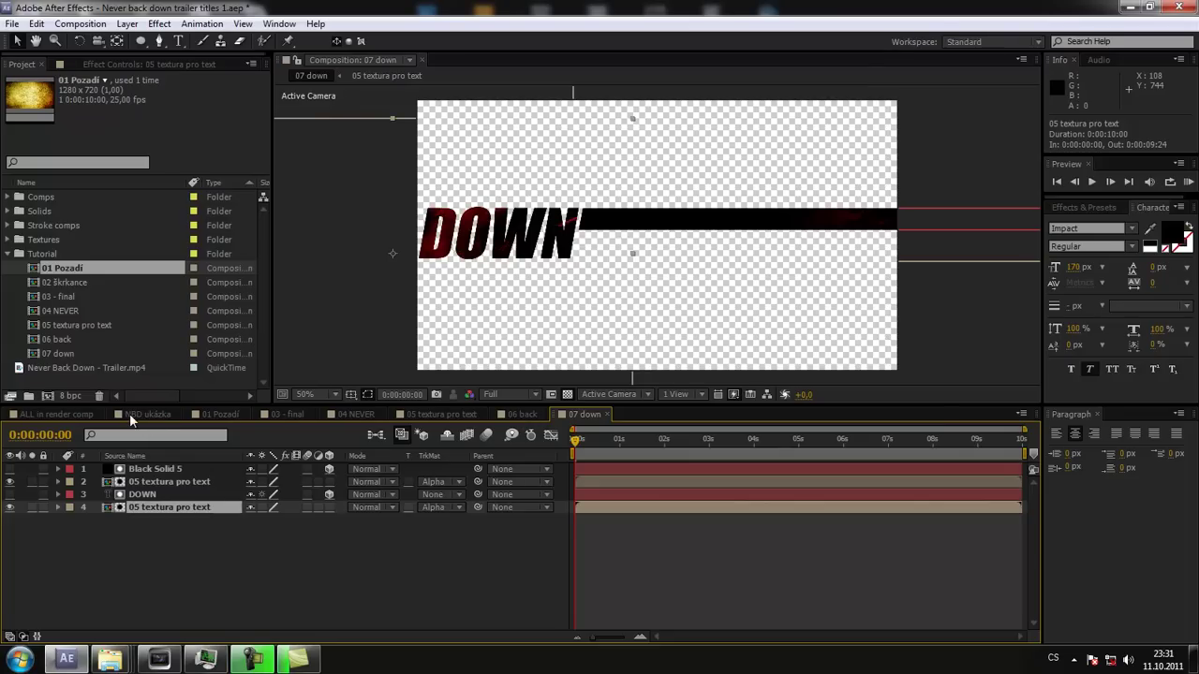
{"action": "left_click", "coordinate": [284, 414]}
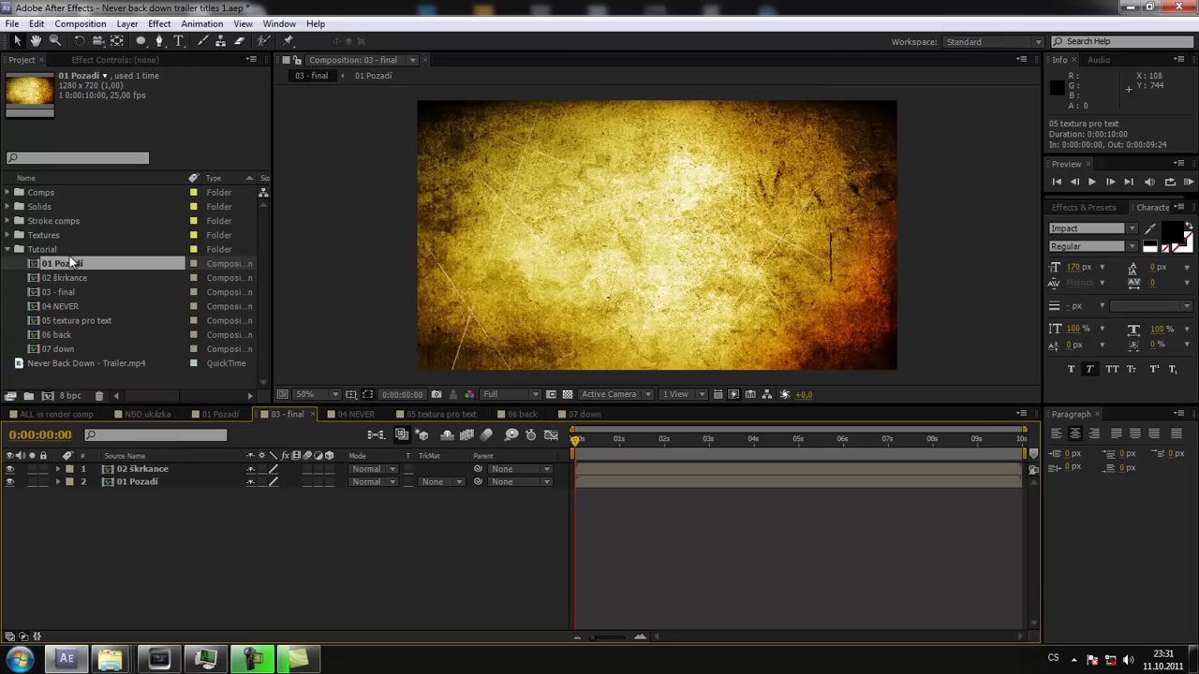
Drag the 04 NEVER, 06 back and 07 down comps into the 03 - final timeline.
{"action": "left_click", "coordinate": [68, 307]}
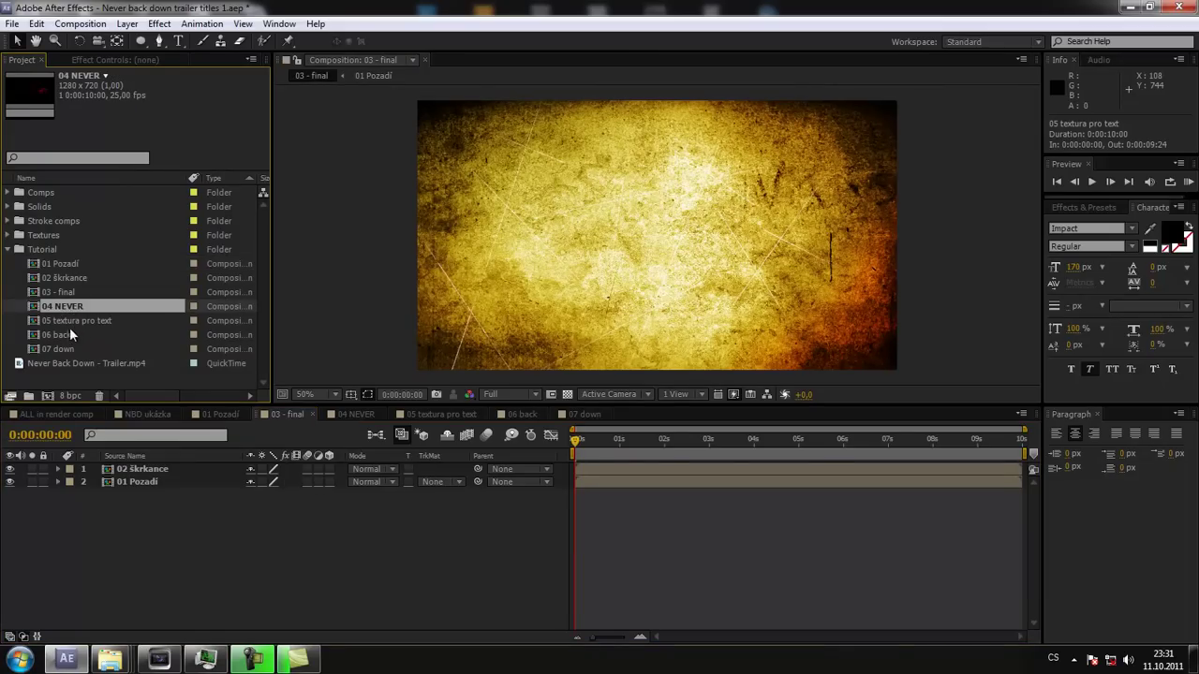
{"action": "left_click", "coordinate": [75, 334], "text": "ctrl"}
{"action": "left_click", "coordinate": [61, 351], "text": "ctrl"}
{"action": "left_click_drag", "start_coordinate": [61, 347], "coordinate": [126, 471]}
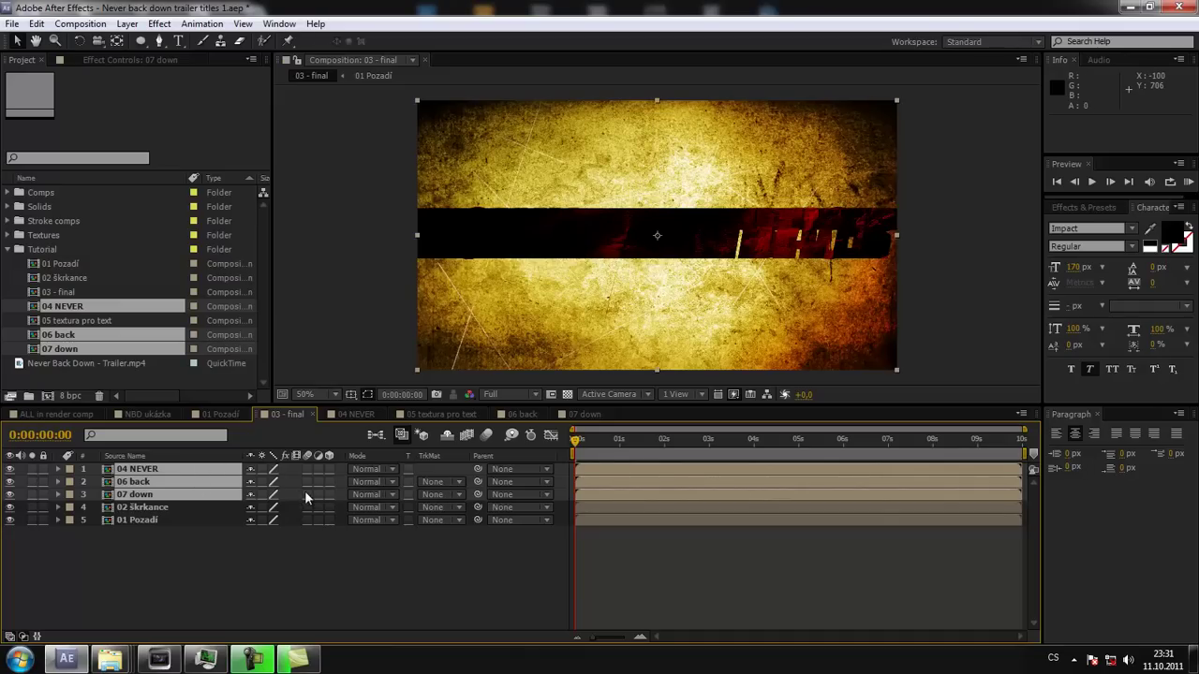
Make the word layers 3D, move NEVER to Z -96, and rotate the layers to -9° Z.
{"action": "left_click", "coordinate": [329, 494]}
{"action": "left_click_drag", "start_coordinate": [663, 243], "coordinate": [687, 237]}
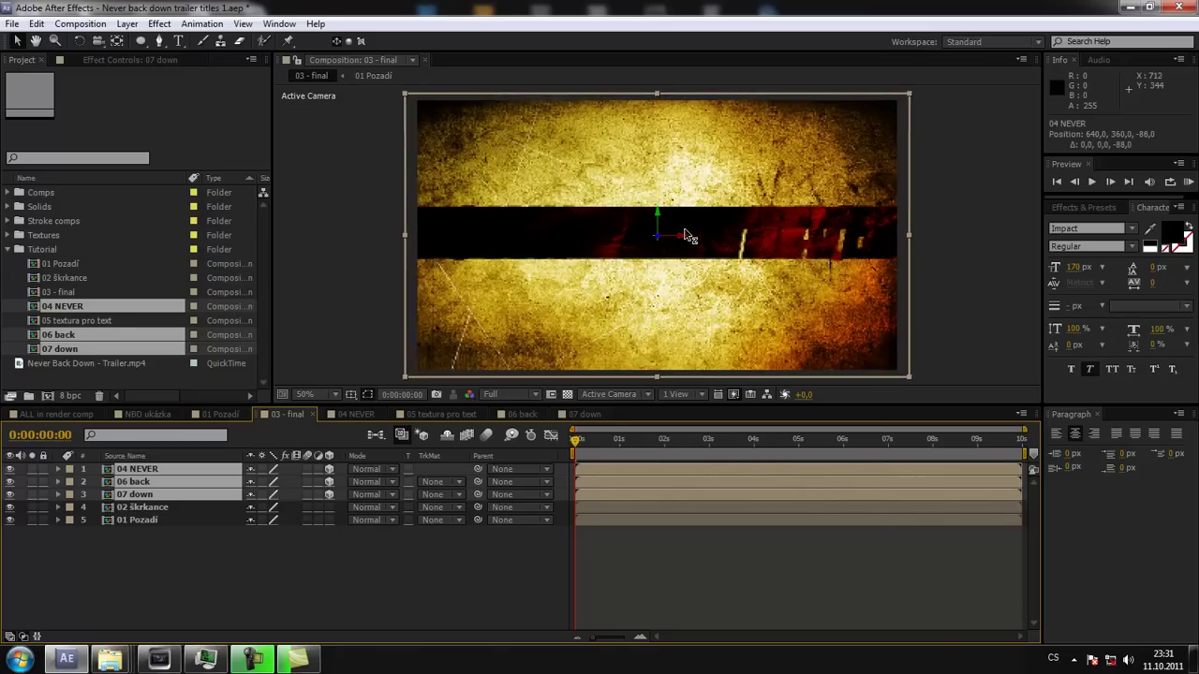
{"action": "left_click_drag", "start_coordinate": [686, 237], "coordinate": [688, 236]}
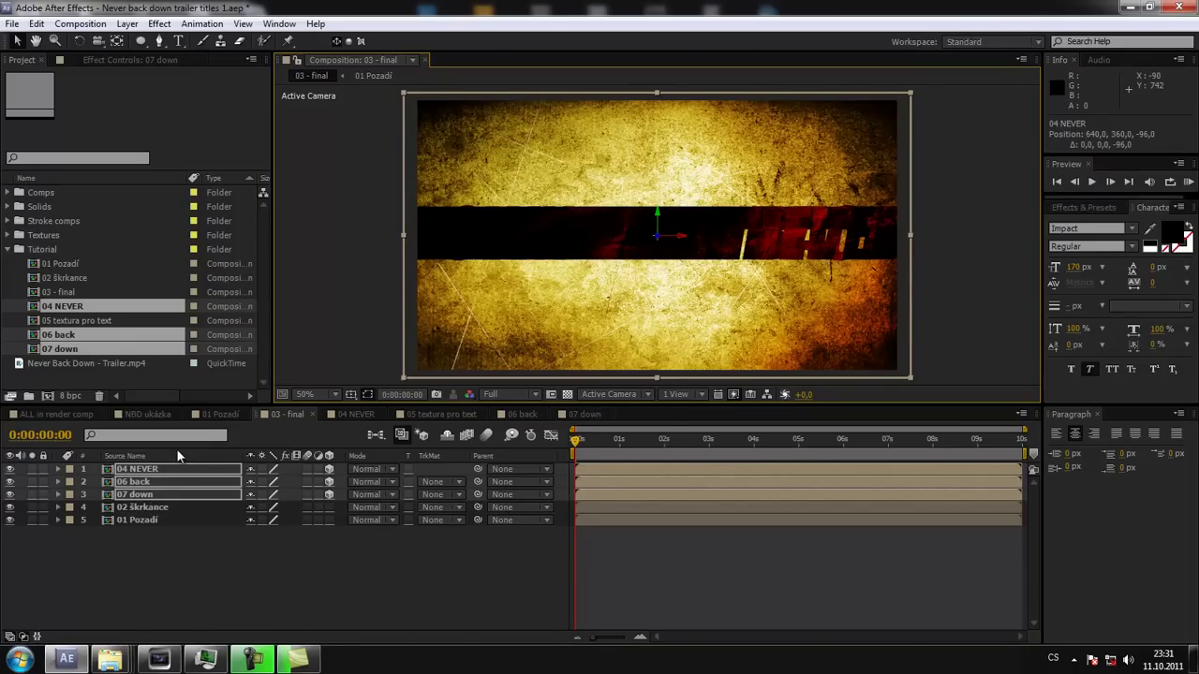
{"action": "key", "text": "r"}
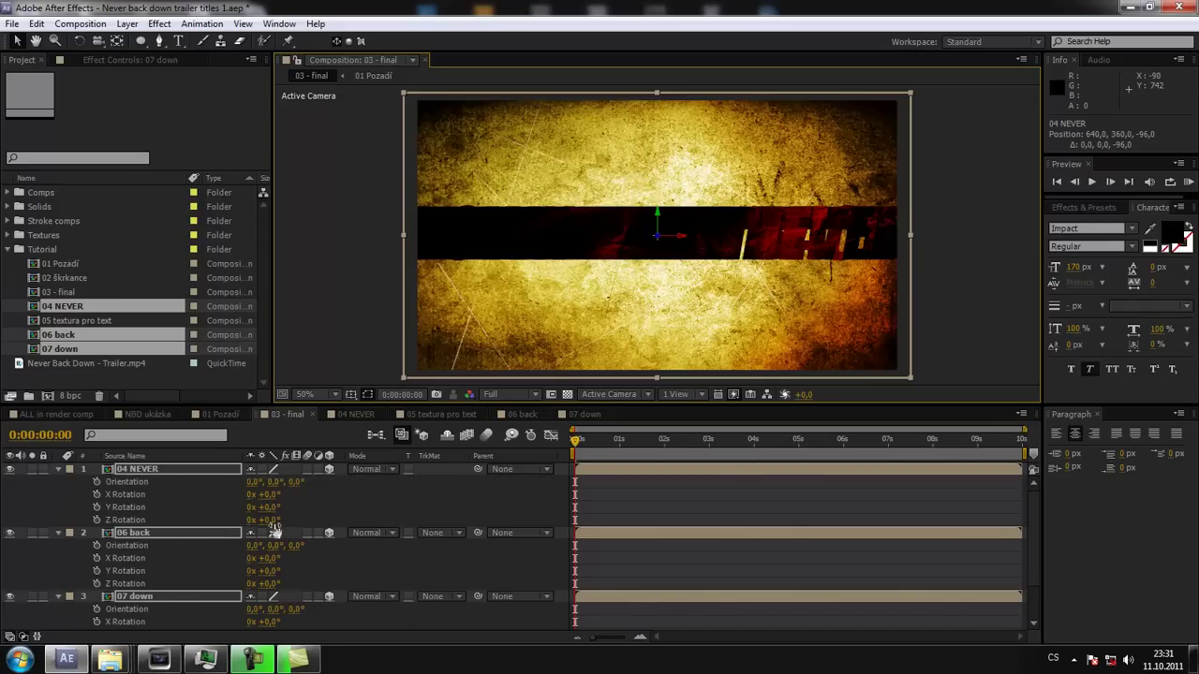
{"action": "mouse_move", "coordinate": [266, 520]}
{"action": "left_mouse_down"}
{"action": "mouse_move", "coordinate": [278, 521]}
{"action": "mouse_move", "coordinate": [246, 507]}
{"action": "left_mouse_up"}
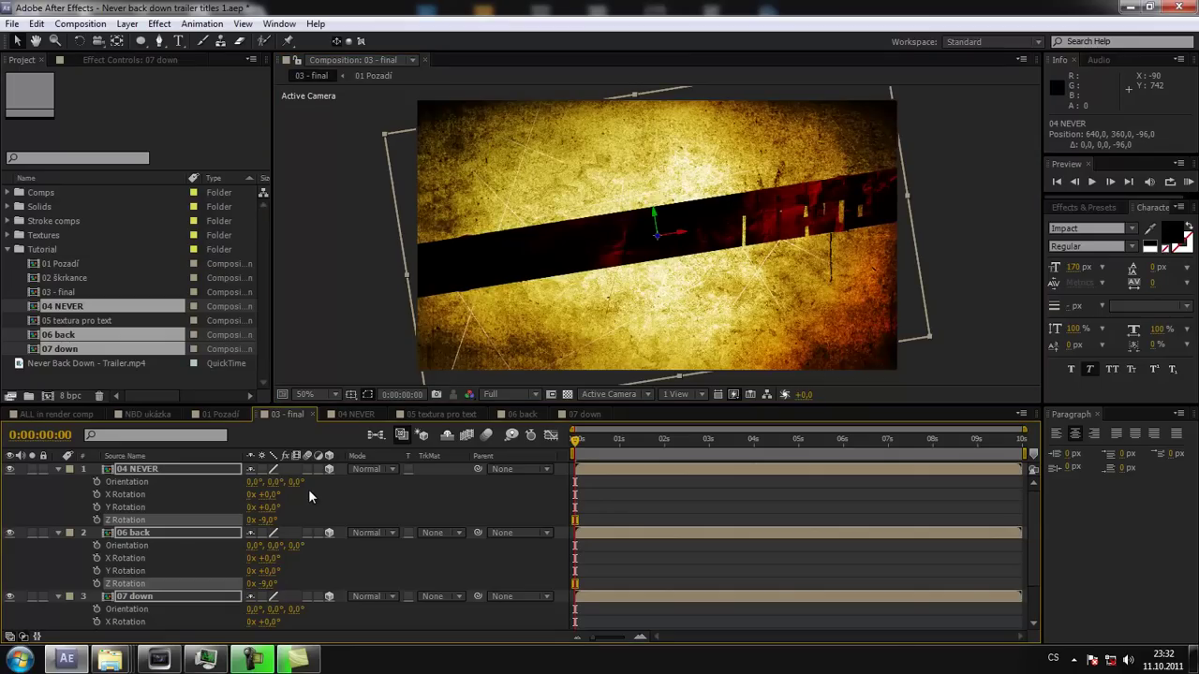
Collapse the rotation properties and hide the 04 NEVER and 07 down layers.
{"action": "left_click", "coordinate": [57, 469]}
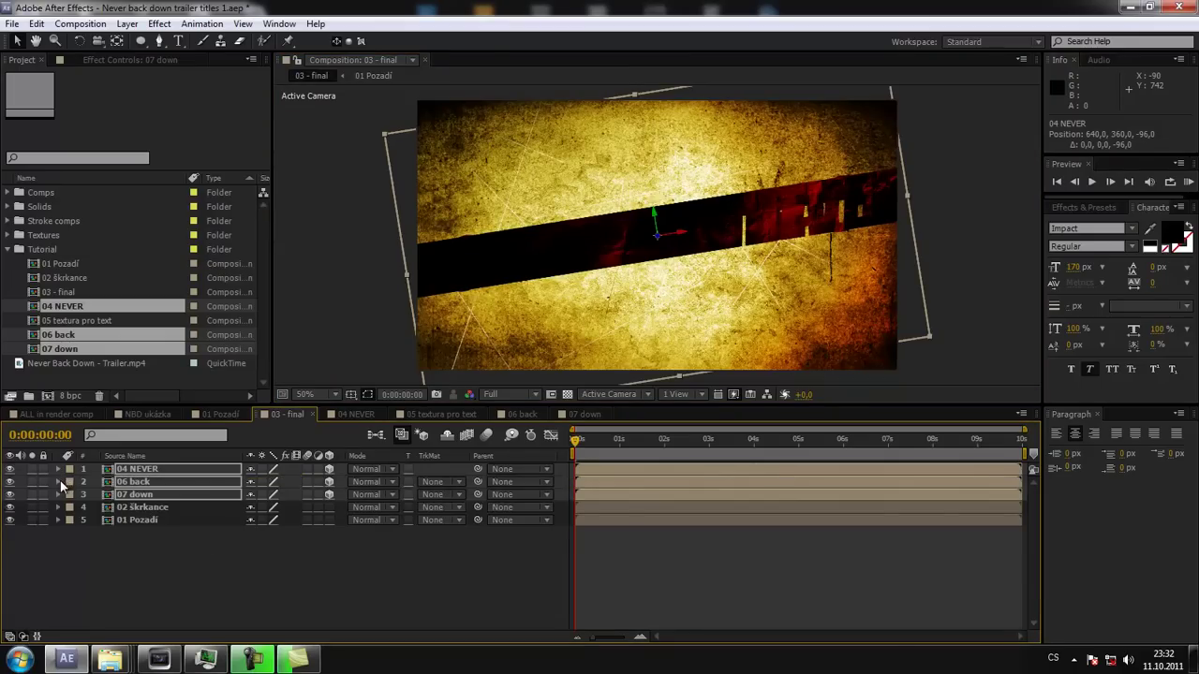
{"action": "left_click", "coordinate": [137, 552]}
{"action": "left_click", "coordinate": [192, 471]}
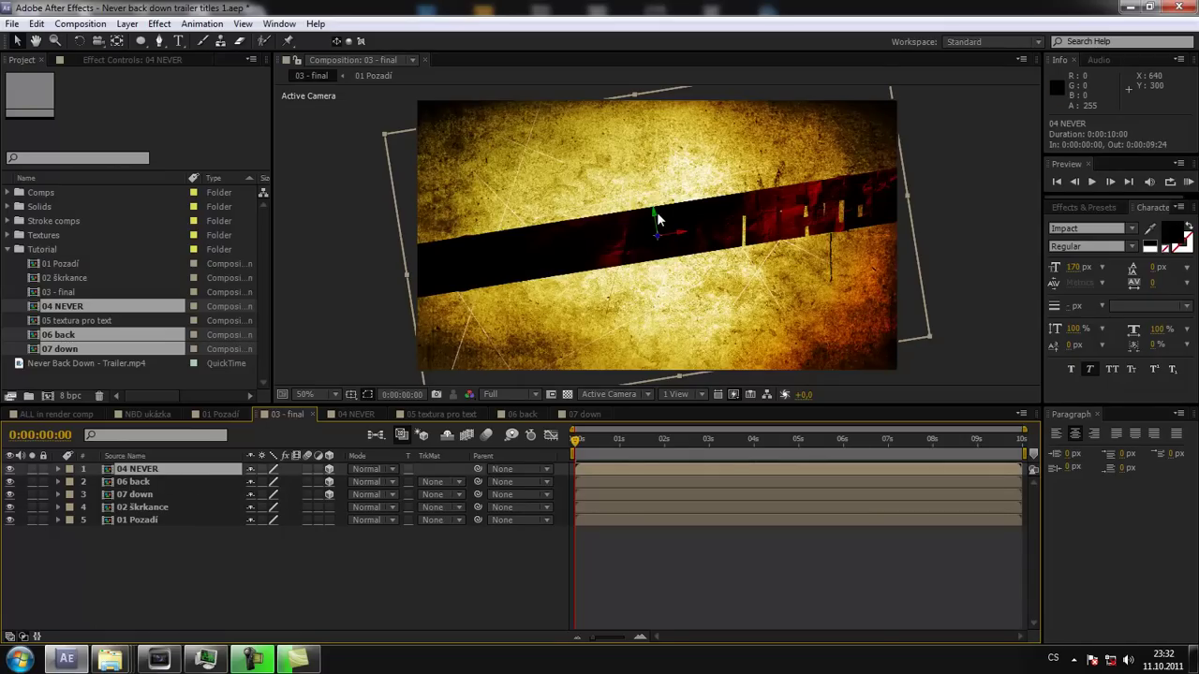
{"action": "left_click", "coordinate": [10, 468]}
{"action": "left_click", "coordinate": [10, 493]}
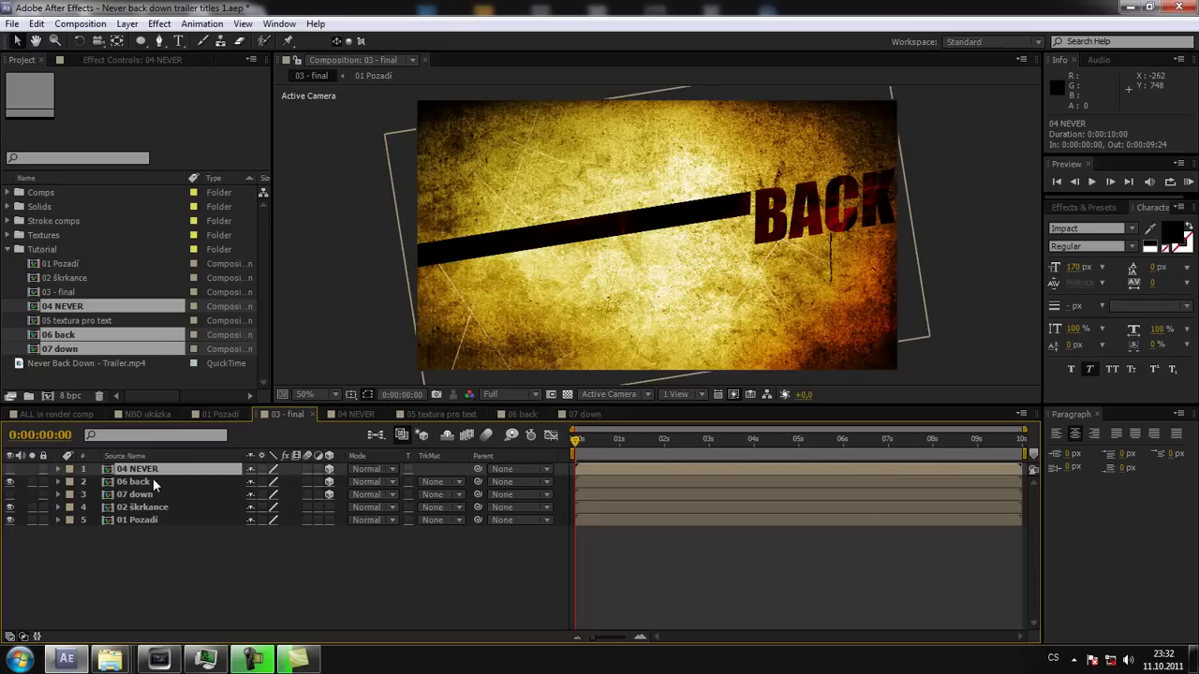
Select 06 back and turn on the Title/Action Safe guides.
{"action": "left_click", "coordinate": [141, 483]}
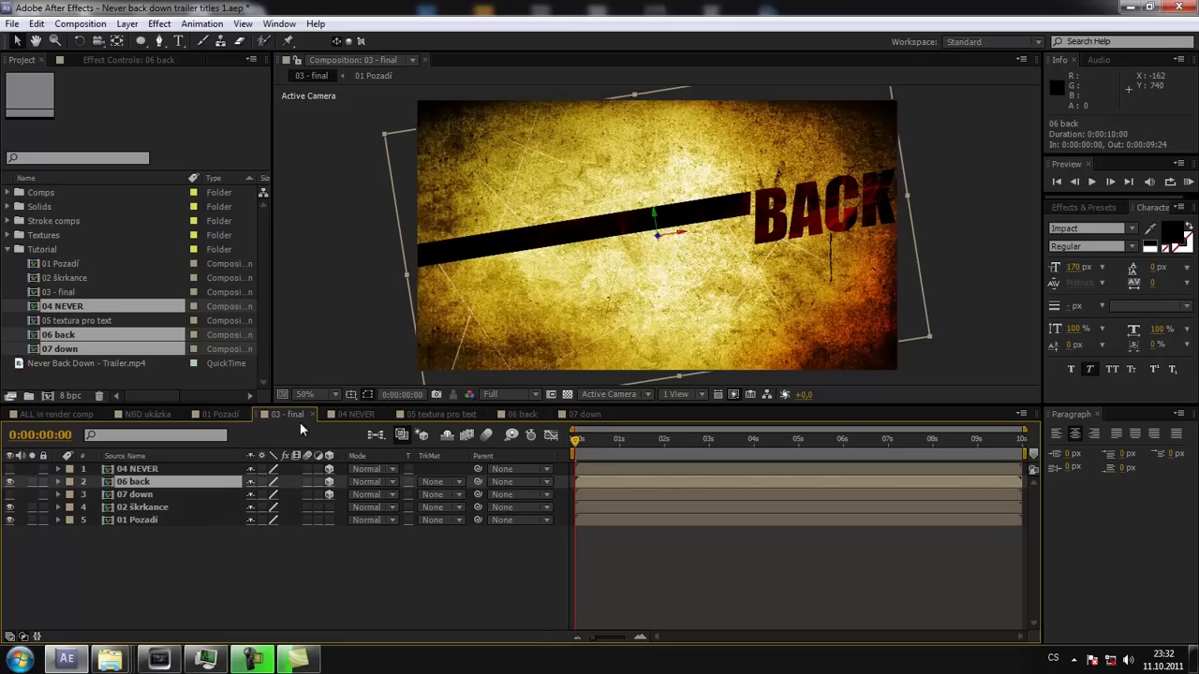
{"action": "left_click", "coordinate": [468, 394]}
{"action": "left_click", "coordinate": [422, 412]}
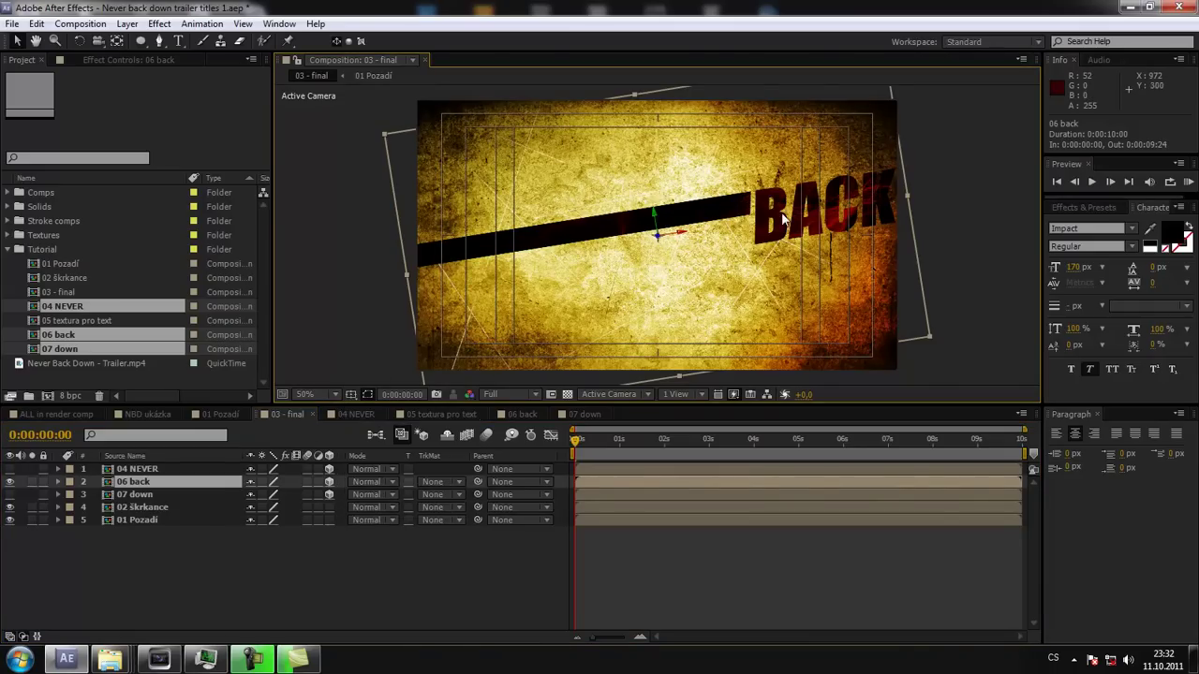
Try moving the BACK word left in the viewer, then undo the move.
{"action": "left_click_drag", "start_coordinate": [691, 239], "coordinate": [530, 266]}
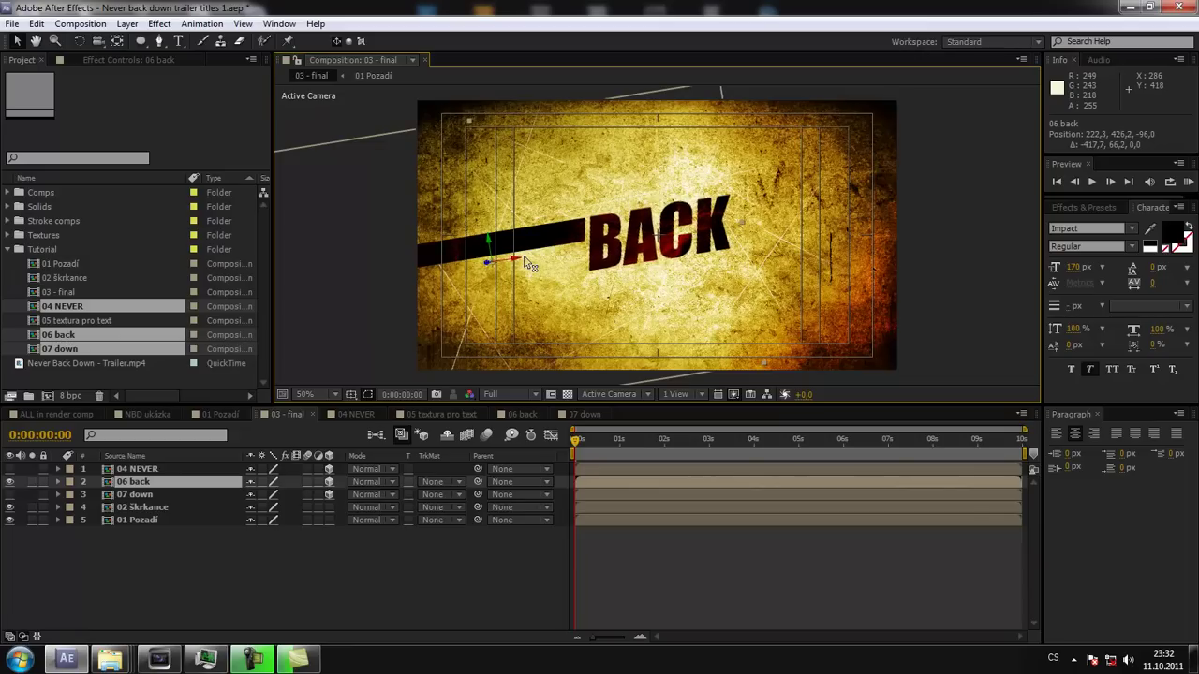
{"action": "left_click_drag", "start_coordinate": [527, 266], "coordinate": [531, 264]}
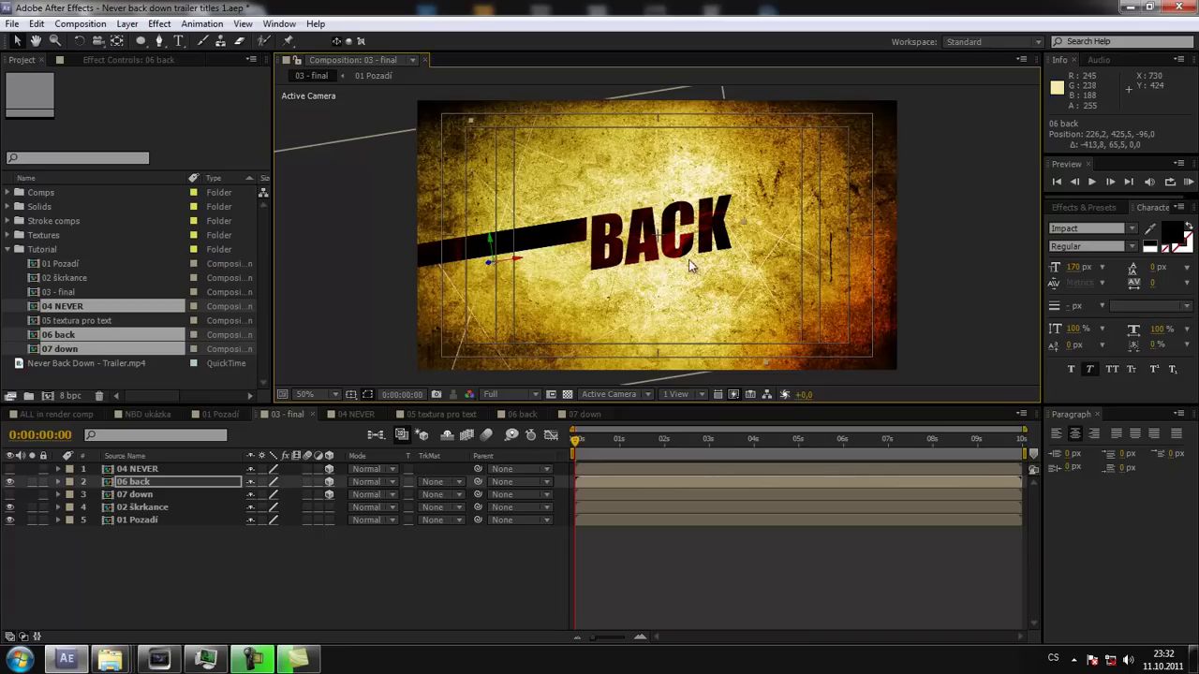
{"action": "key", "text": "Return"}
{"action": "key", "text": "comma"}
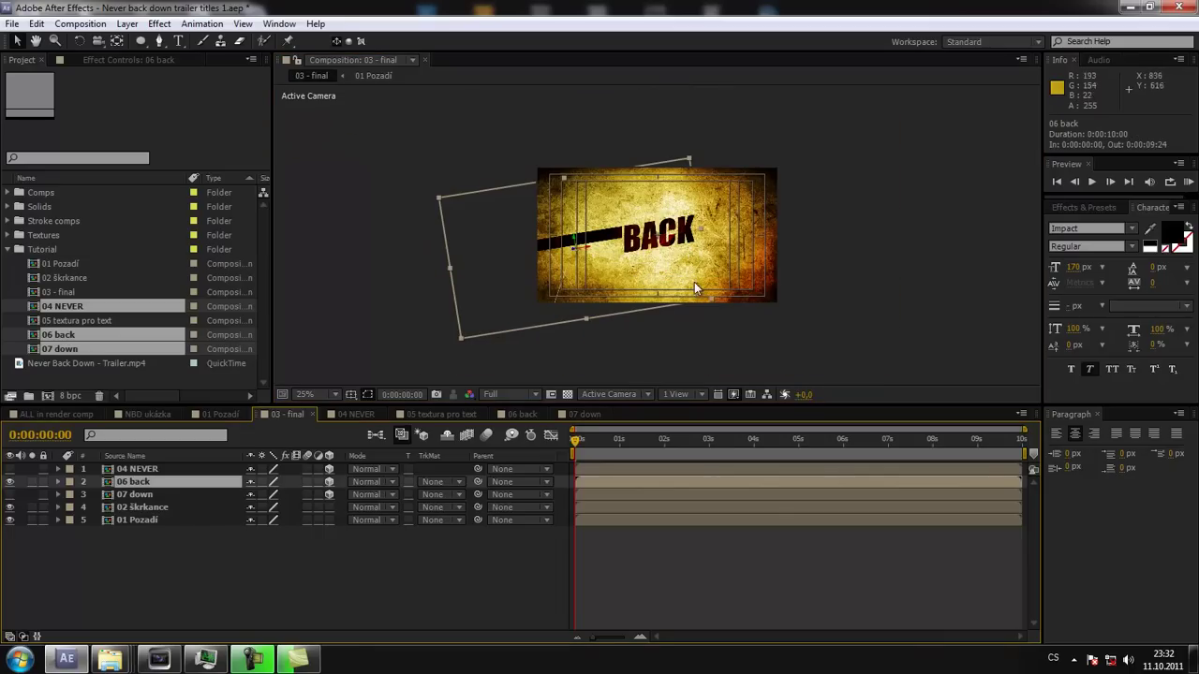
{"action": "key", "text": "ctrl+z"}
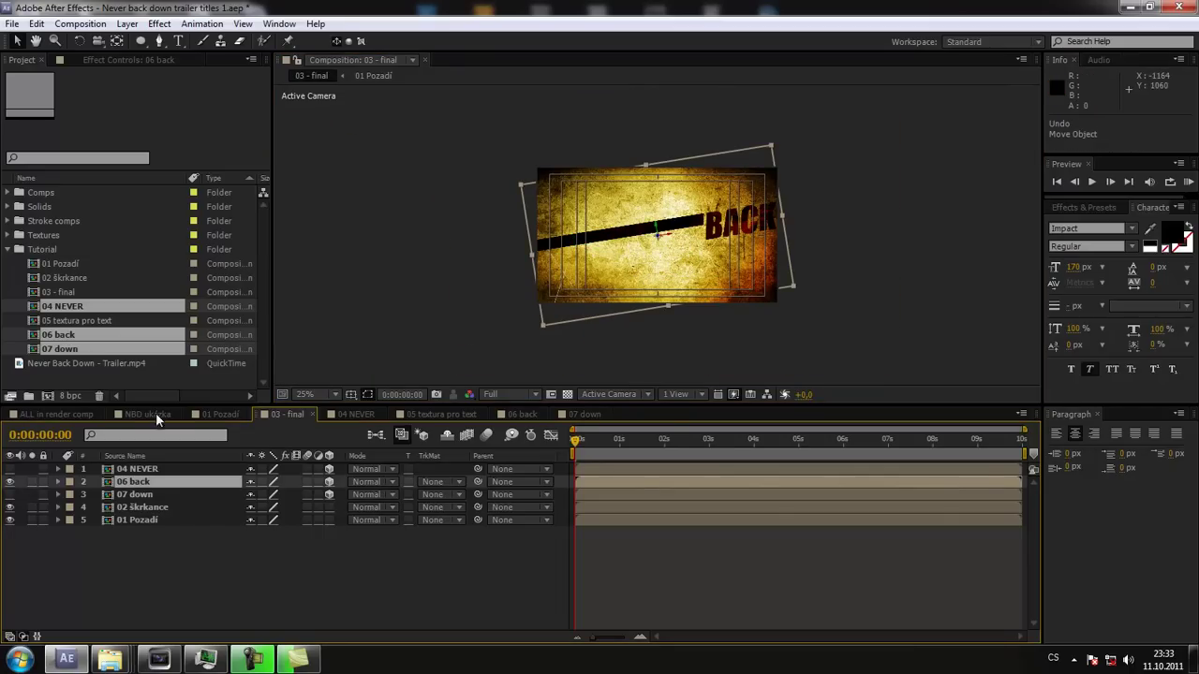
Scale the three word layers to about 102%, leaving only BACK visible.
{"action": "left_click", "coordinate": [9, 468]}
{"action": "left_click", "coordinate": [151, 468]}
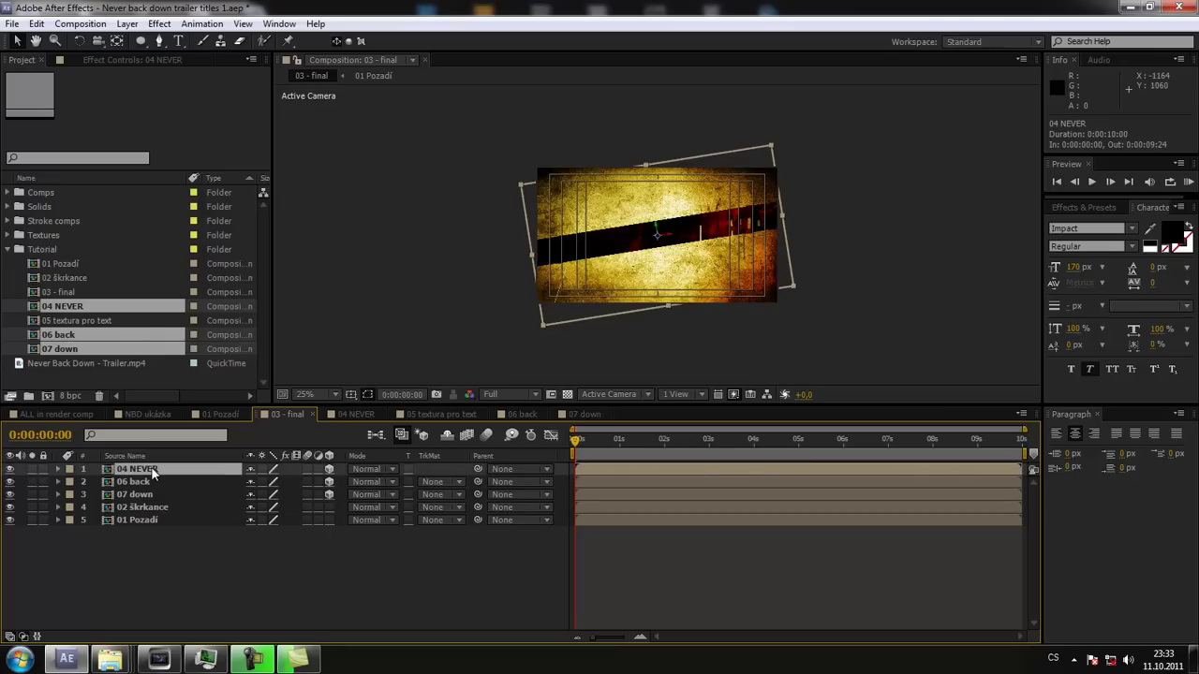
{"action": "left_click", "coordinate": [139, 494], "text": "shift"}
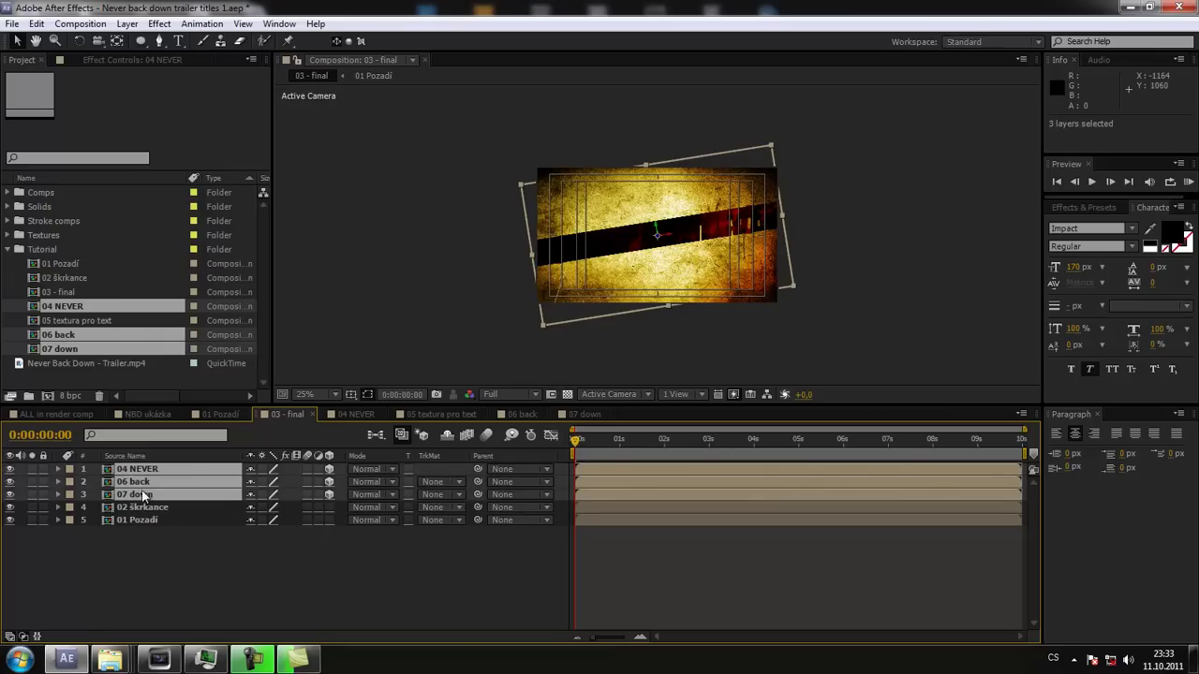
{"action": "key", "text": "period"}
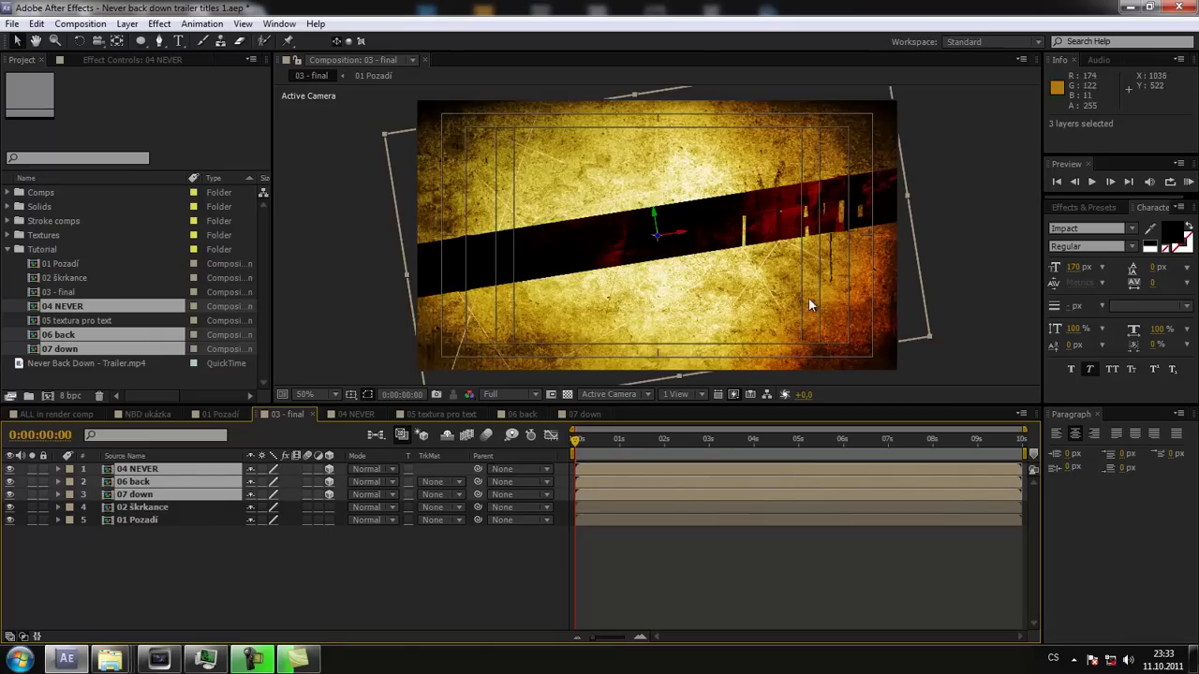
{"action": "mouse_move", "coordinate": [930, 337]}
{"action": "left_mouse_down"}
{"action": "mouse_move", "coordinate": [915, 324]}
{"action": "mouse_move", "coordinate": [936, 337]}
{"action": "left_mouse_up"}
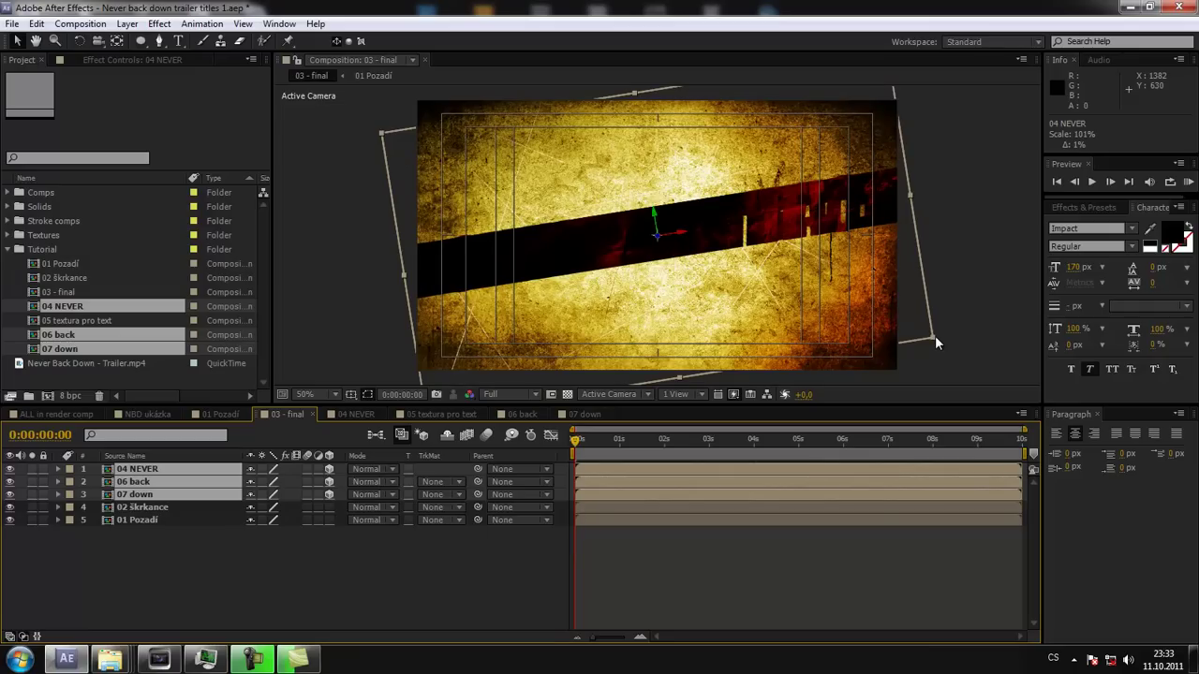
{"action": "left_click_drag", "start_coordinate": [936, 337], "coordinate": [941, 333]}
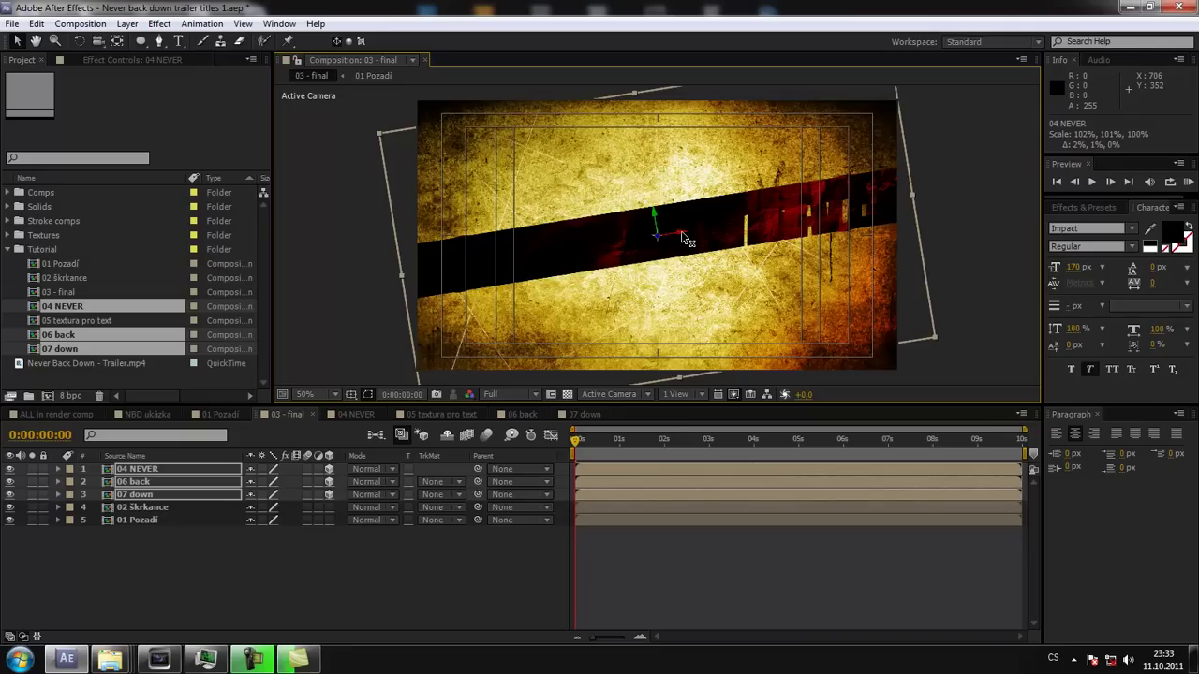
{"action": "left_click_drag", "start_coordinate": [10, 469], "coordinate": [10, 494]}
{"action": "left_click", "coordinate": [12, 552]}
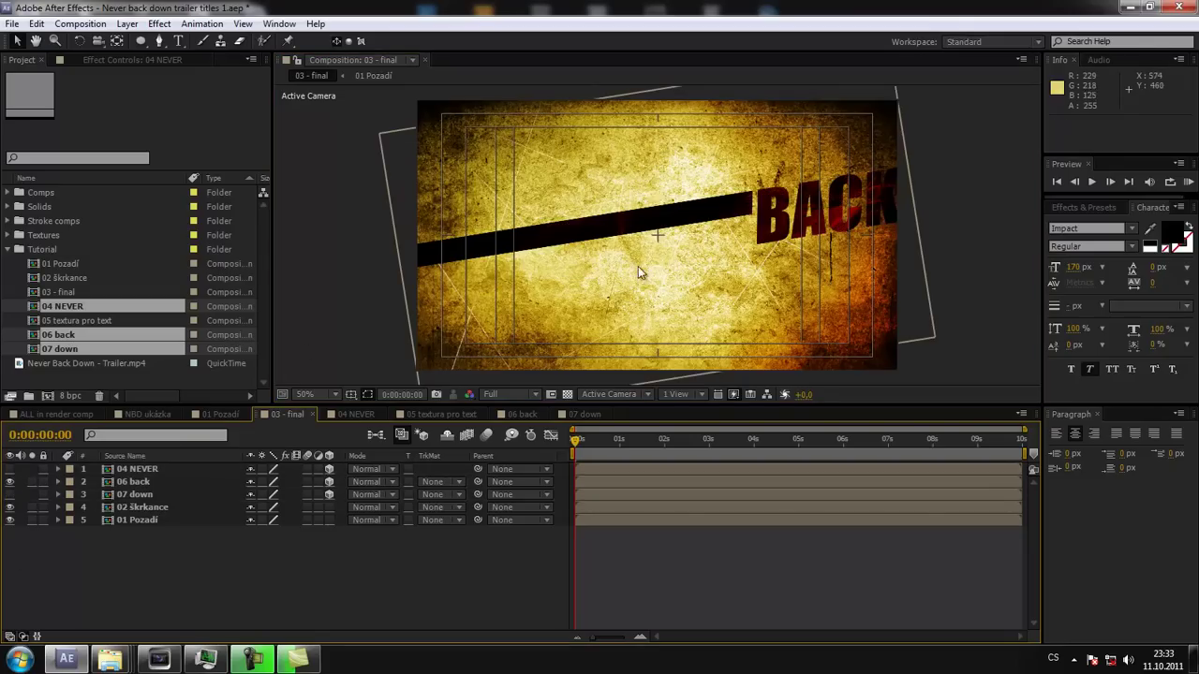
Shift BACK left and down, show NEVER again, and undo a trial BACK move.
{"action": "left_click", "coordinate": [132, 481]}
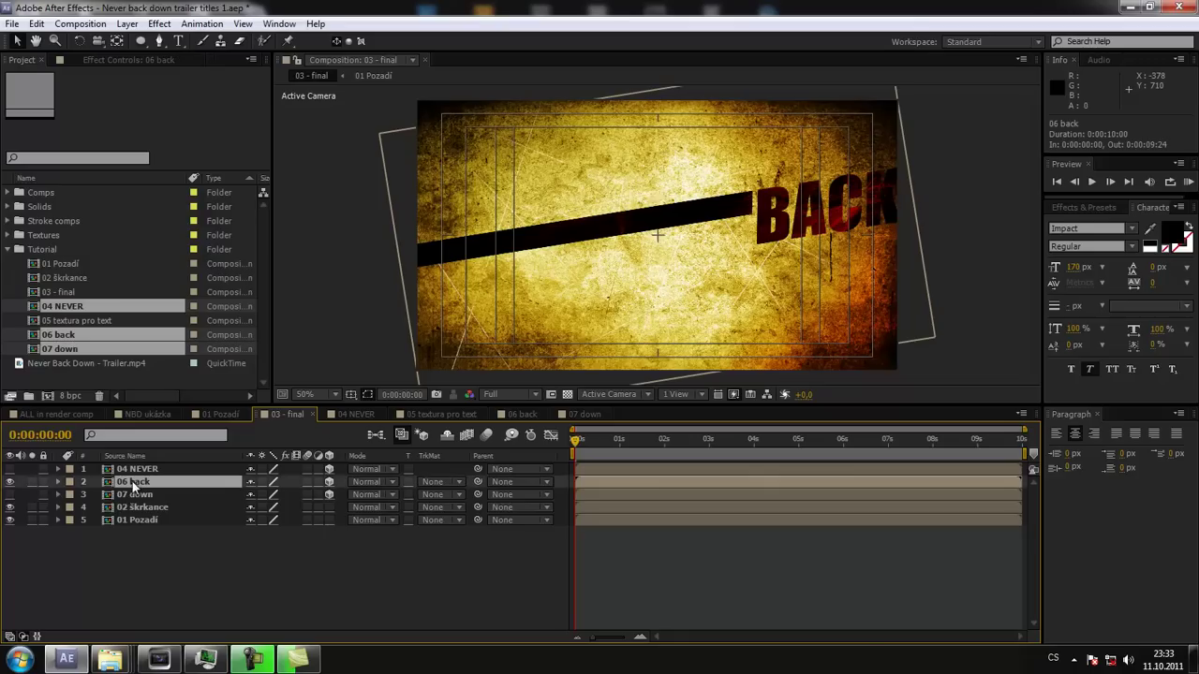
{"action": "left_click_drag", "start_coordinate": [683, 222], "coordinate": [525, 271]}
{"action": "left_click_drag", "start_coordinate": [528, 271], "coordinate": [527, 272]}
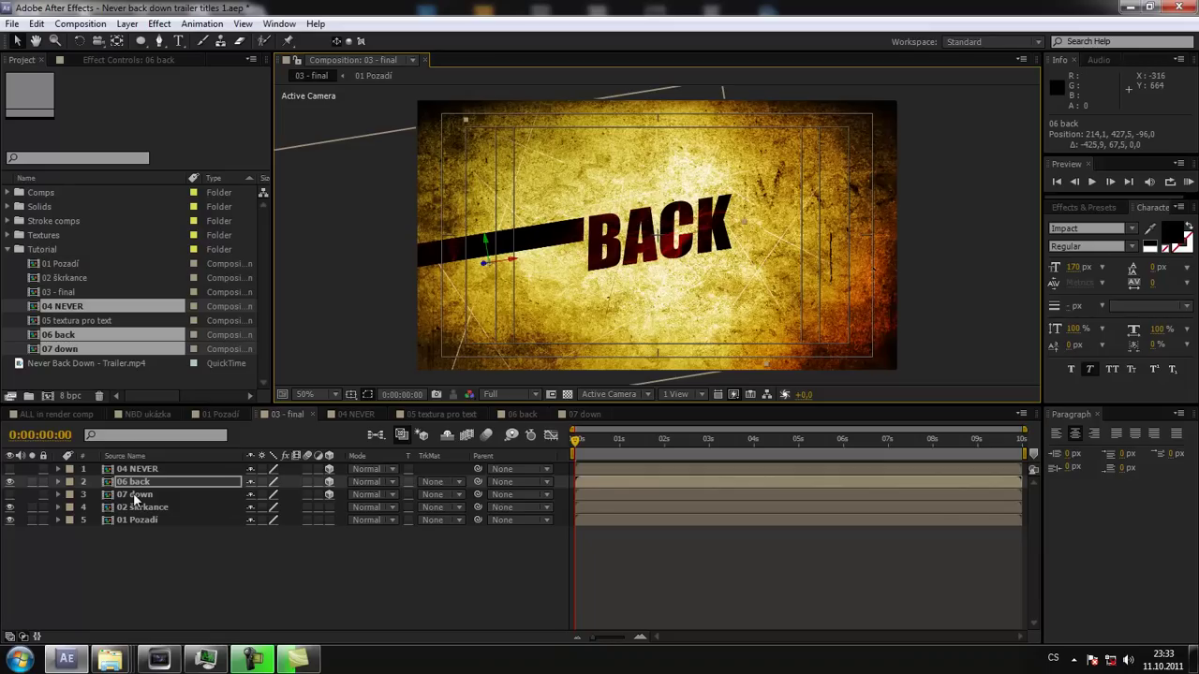
{"action": "left_click", "coordinate": [10, 468]}
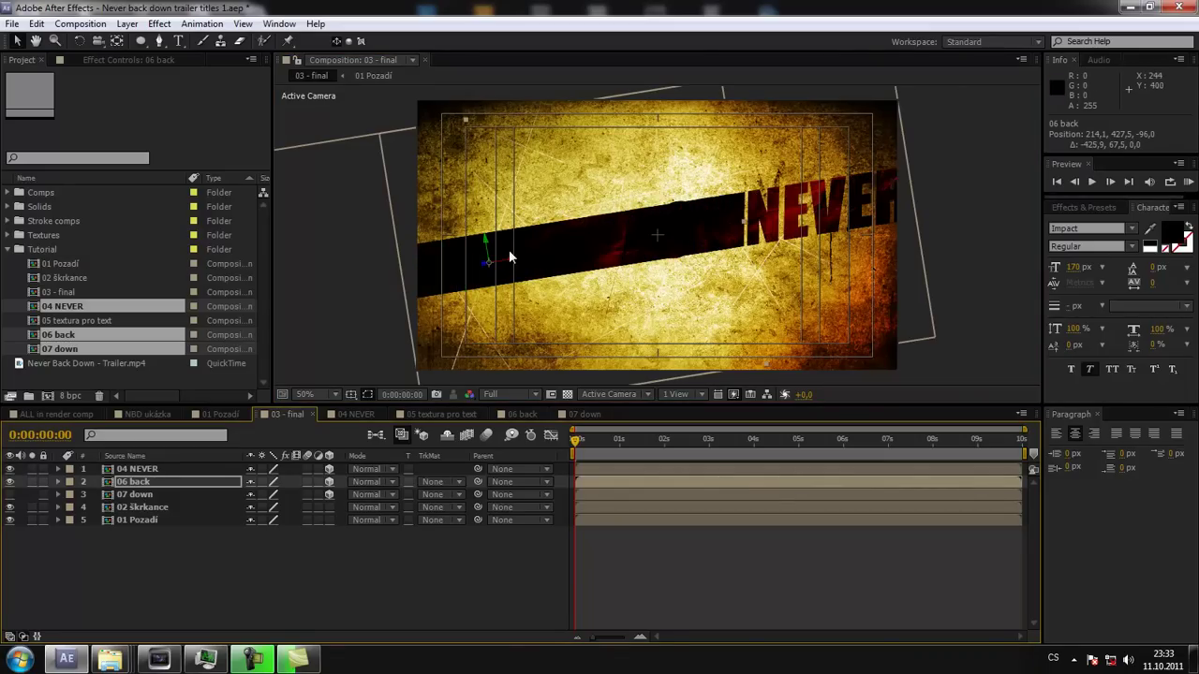
{"action": "left_click_drag", "start_coordinate": [487, 248], "coordinate": [473, 195]}
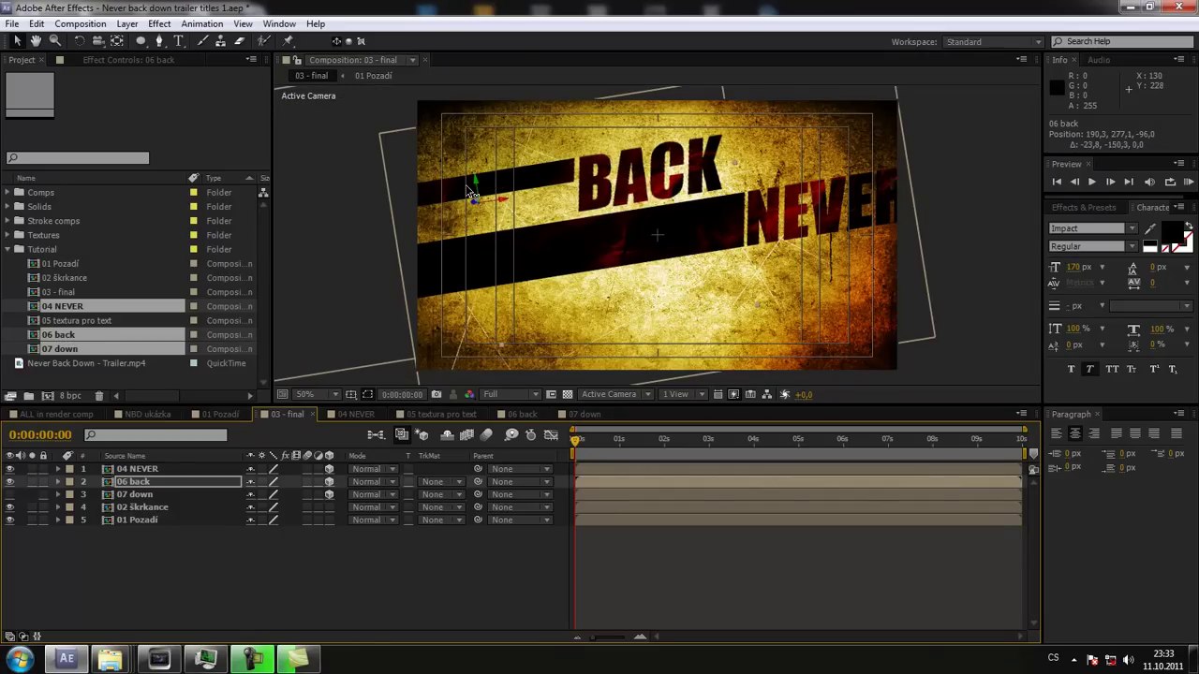
{"action": "key", "text": "ctrl+z"}
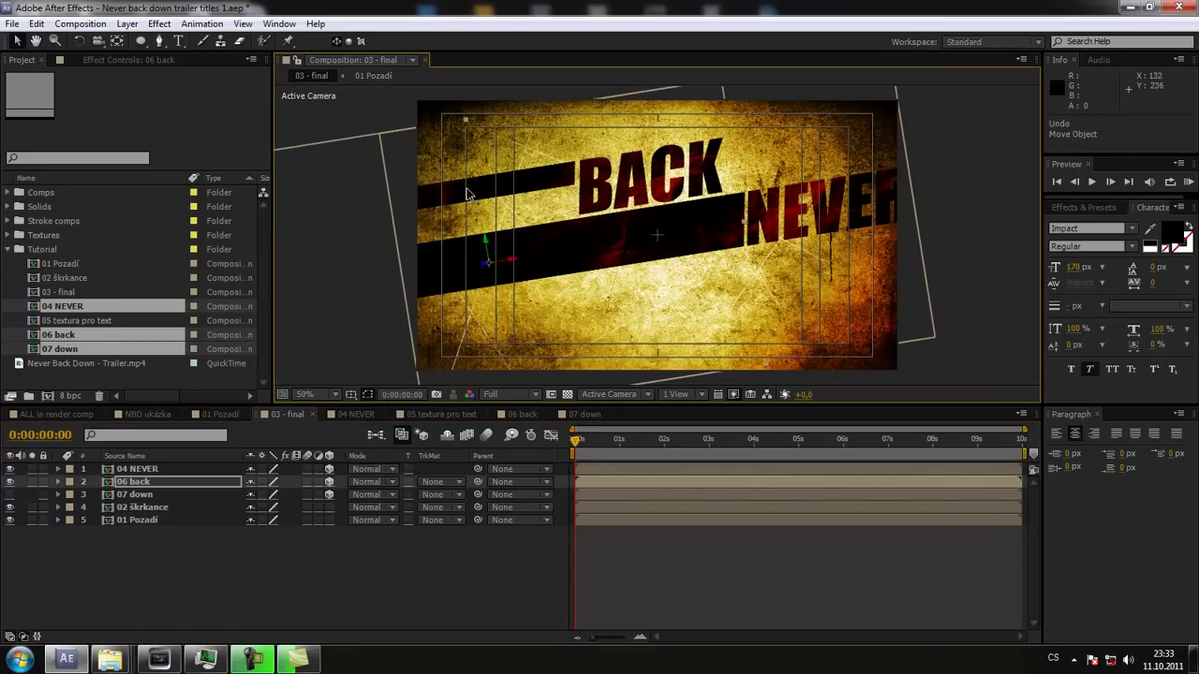
Move NEVER left above BACK, to about -11.6, 311.9, -96.
{"action": "left_click", "coordinate": [140, 469]}
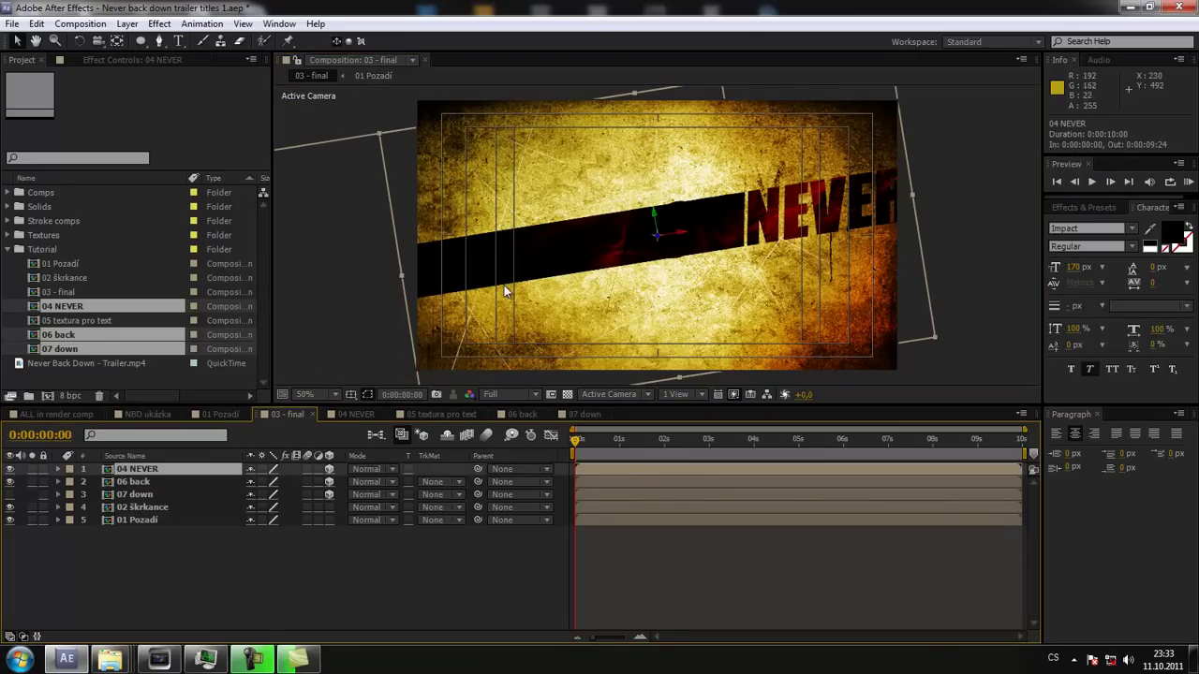
{"action": "mouse_move", "coordinate": [659, 223]}
{"action": "left_mouse_down"}
{"action": "mouse_move", "coordinate": [633, 168]}
{"action": "mouse_move", "coordinate": [516, 208]}
{"action": "left_mouse_up"}
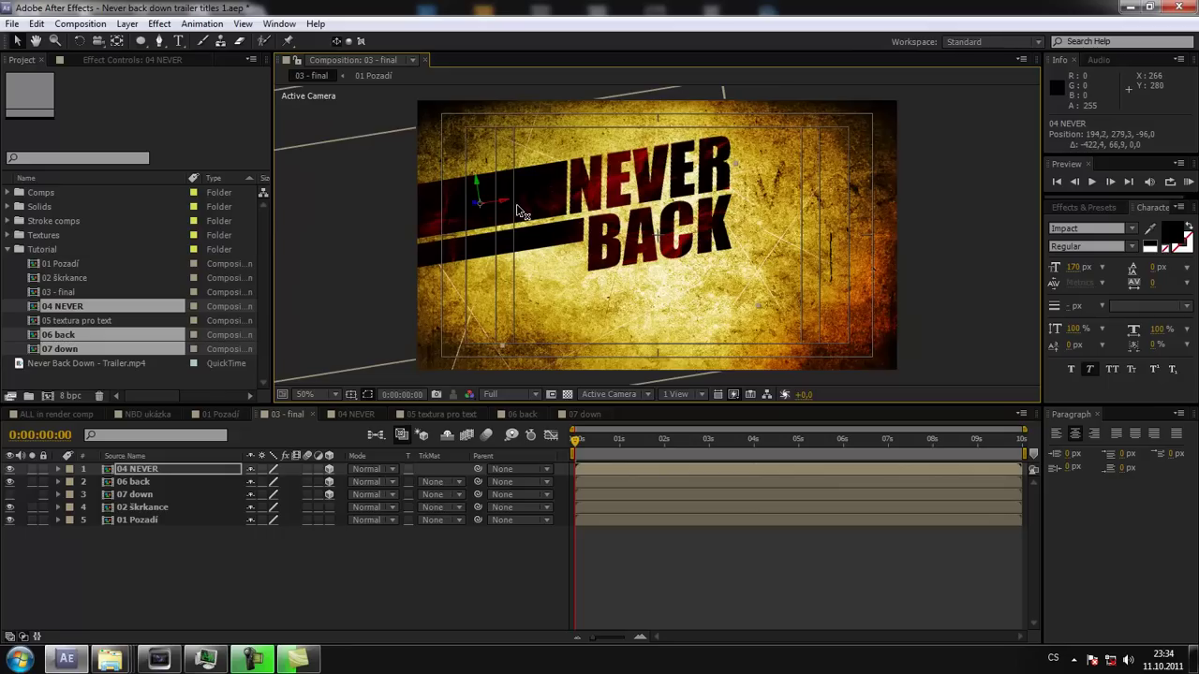
{"action": "left_click_drag", "start_coordinate": [522, 212], "coordinate": [444, 228]}
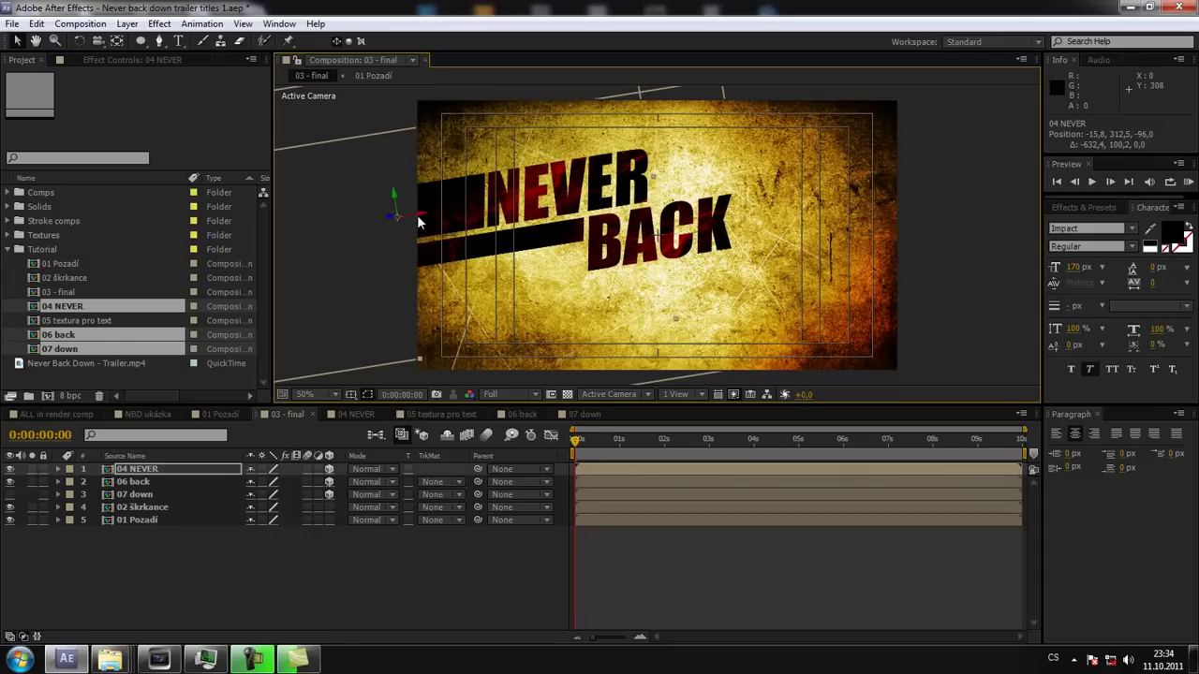
{"action": "left_click_drag", "start_coordinate": [424, 220], "coordinate": [424, 219]}
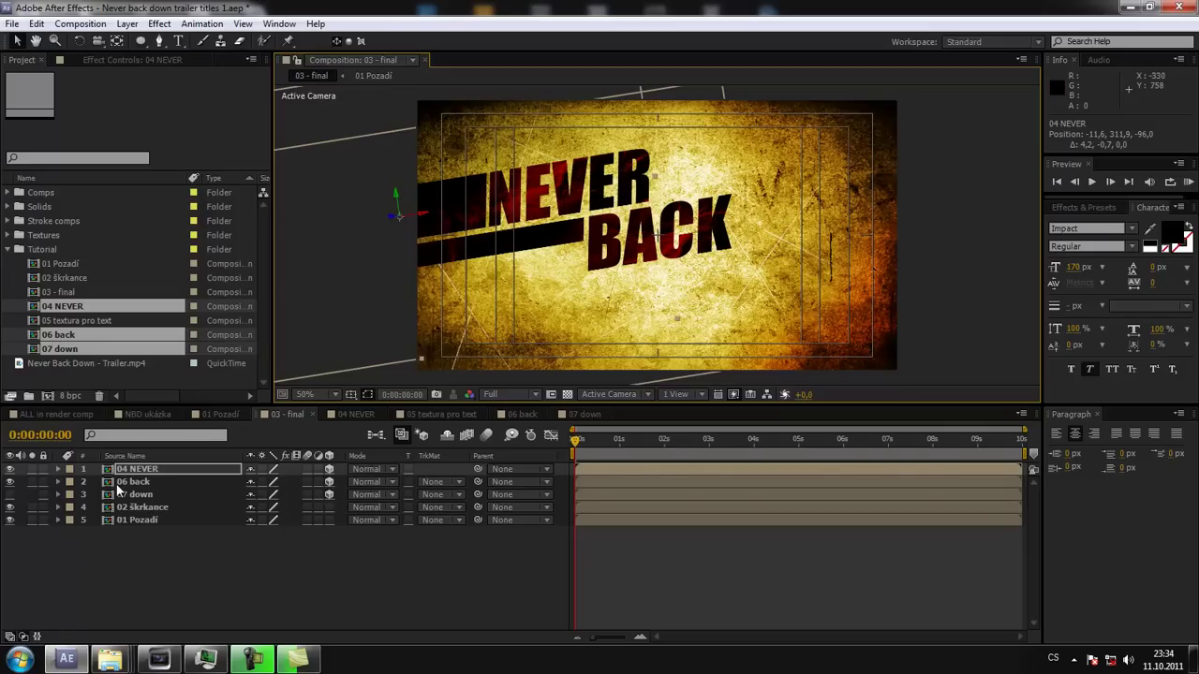
Show DOWN and place it below and right of BACK at about 1281.3, 410.4, -96.
{"action": "left_click", "coordinate": [9, 495]}
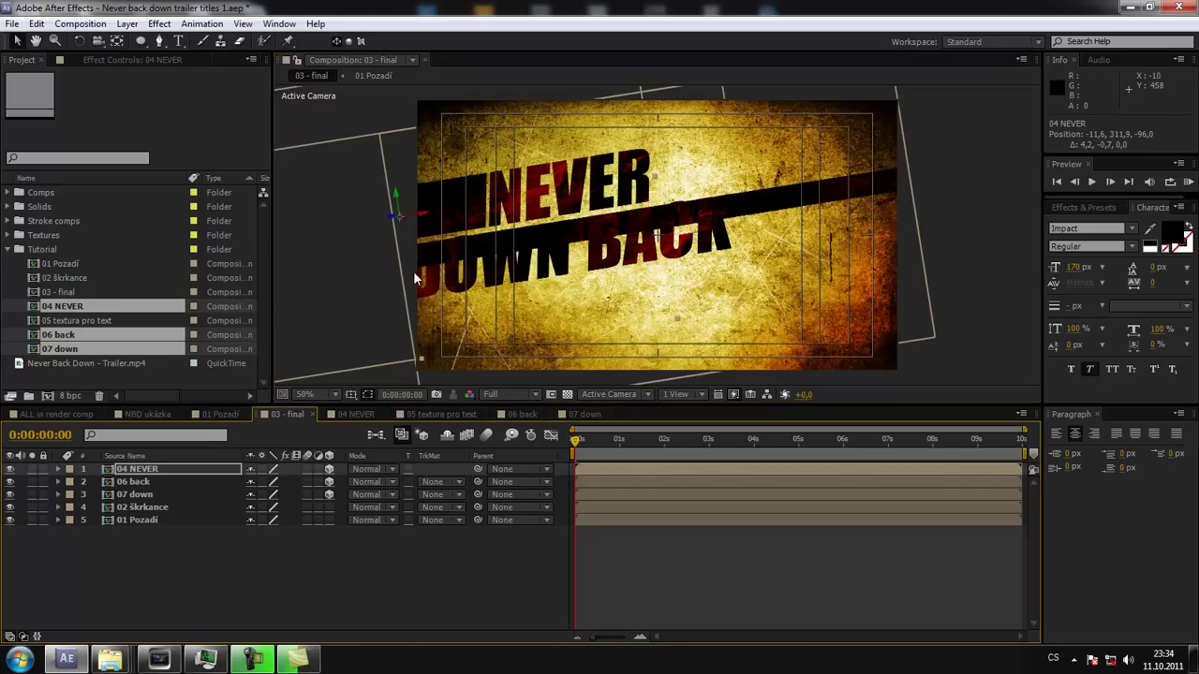
{"action": "left_click_drag", "start_coordinate": [423, 221], "coordinate": [518, 209]}
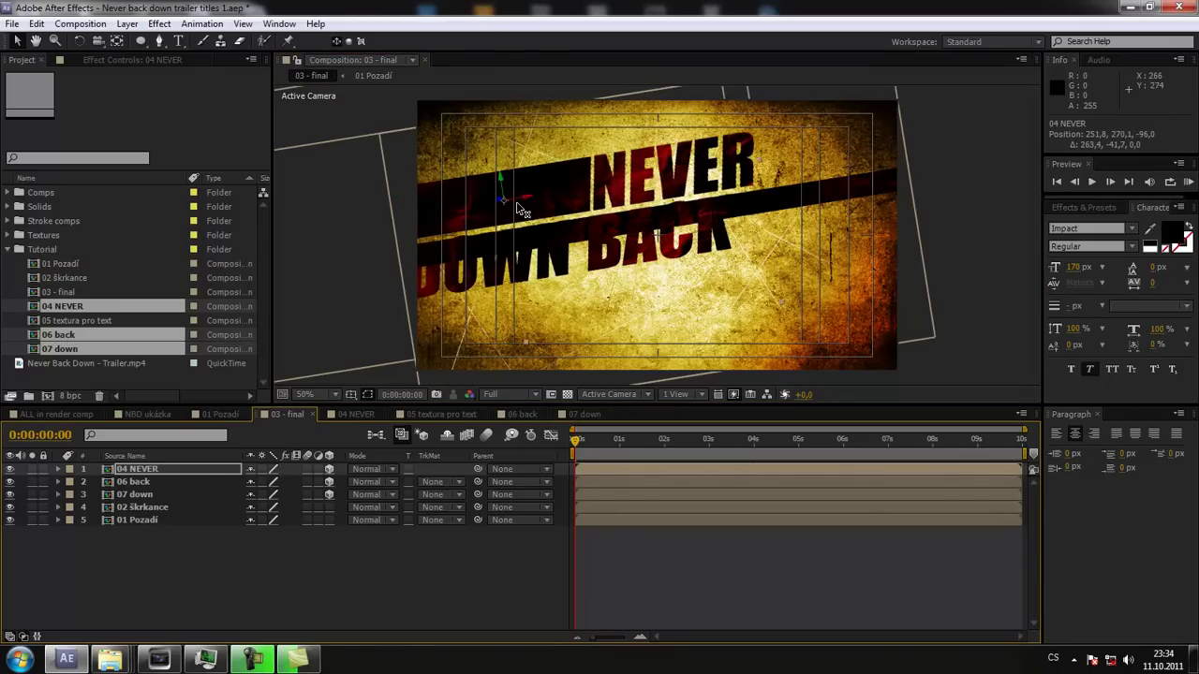
{"action": "key", "text": "ctrl+z"}
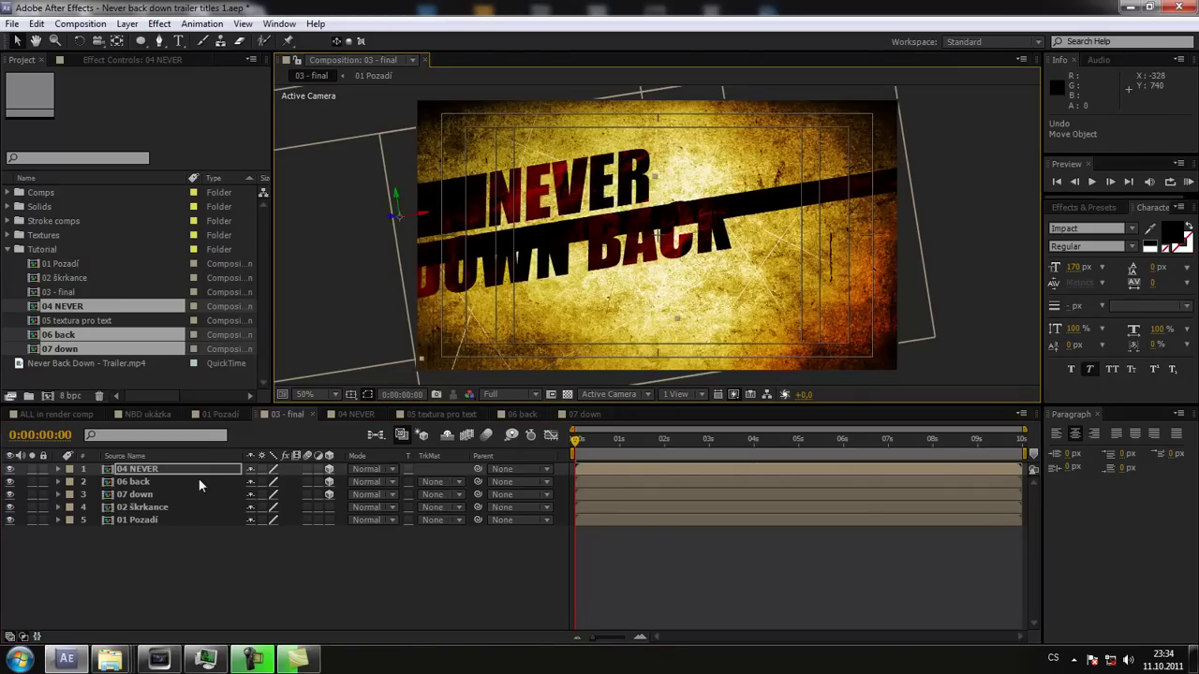
{"action": "left_click", "coordinate": [131, 495]}
{"action": "left_click_drag", "start_coordinate": [689, 238], "coordinate": [993, 178]}
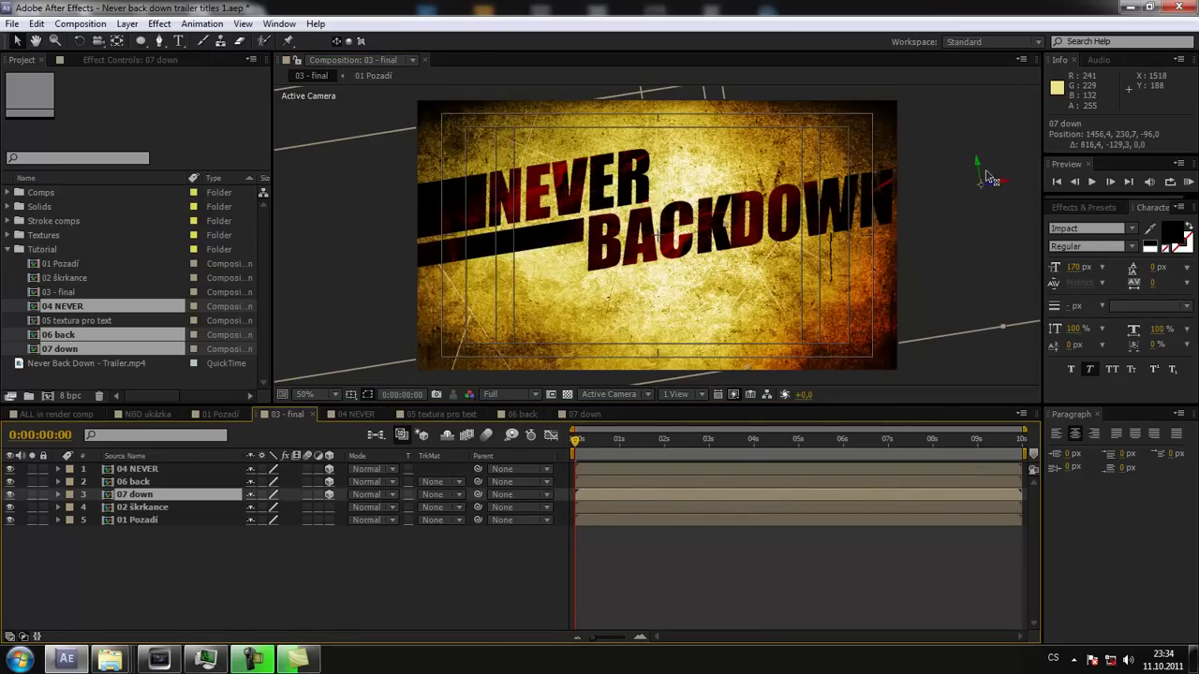
{"action": "mouse_move", "coordinate": [993, 178]}
{"action": "left_mouse_down"}
{"action": "mouse_move", "coordinate": [1002, 221]}
{"action": "mouse_move", "coordinate": [972, 254]}
{"action": "mouse_move", "coordinate": [942, 256]}
{"action": "left_mouse_up"}
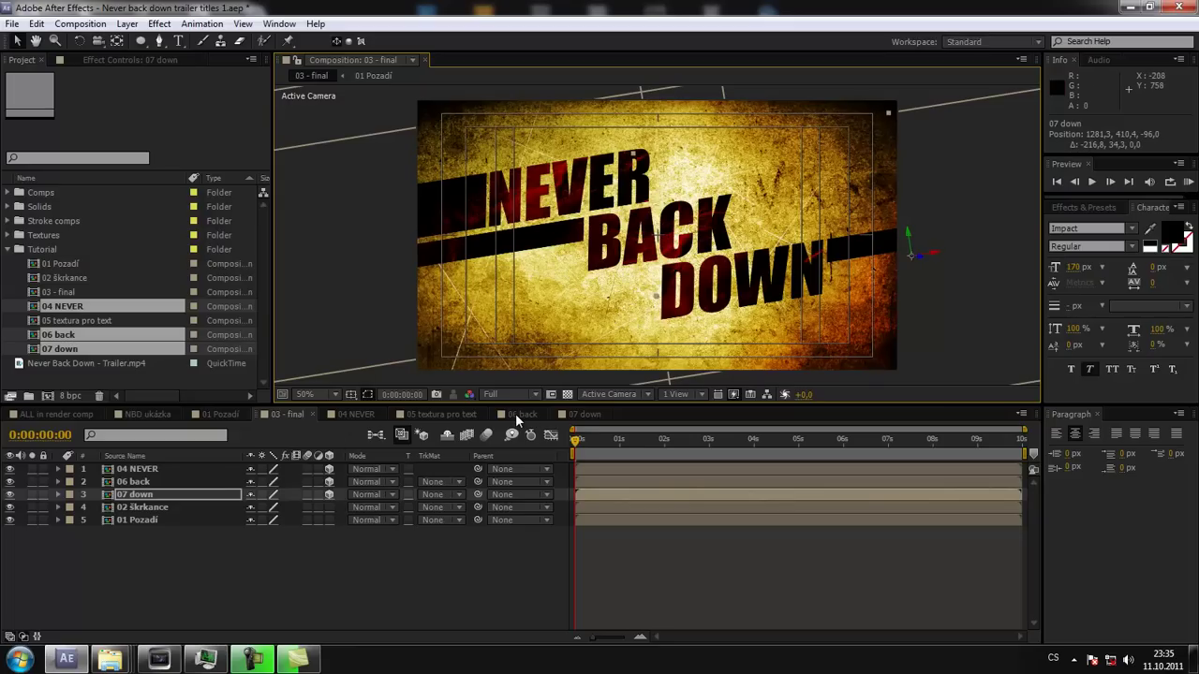
In 07 down, move Black Solid 5 and its texture layer up above DOWN.
{"action": "left_click", "coordinate": [581, 414]}
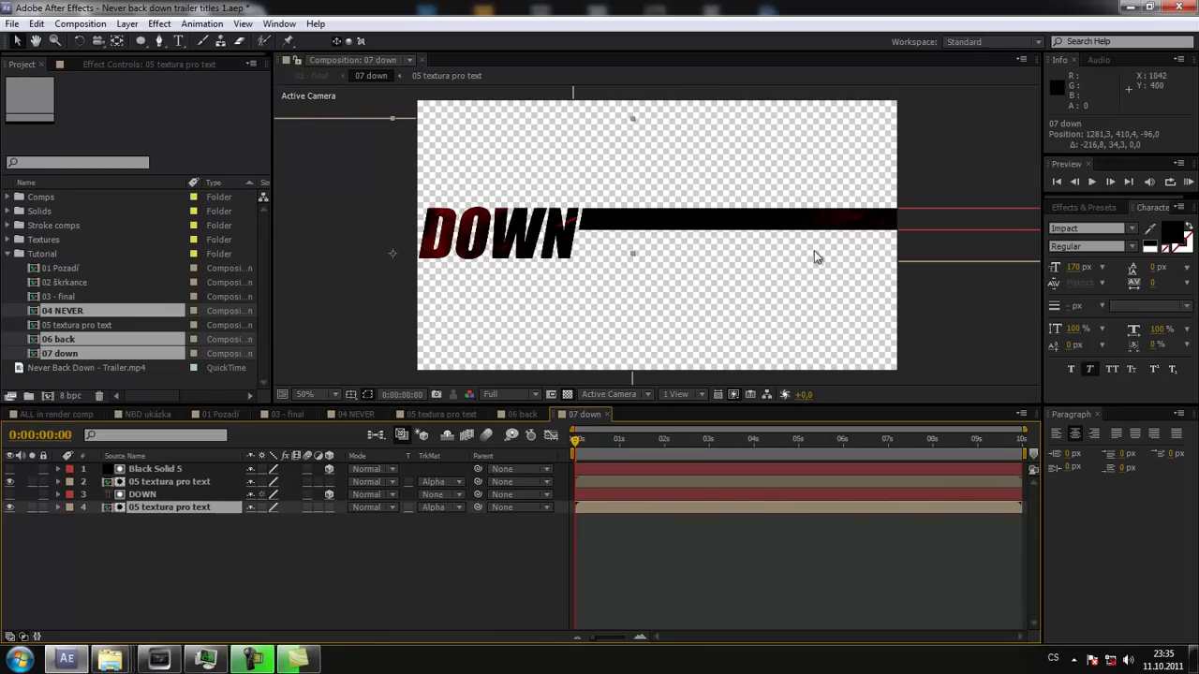
{"action": "left_click", "coordinate": [642, 260]}
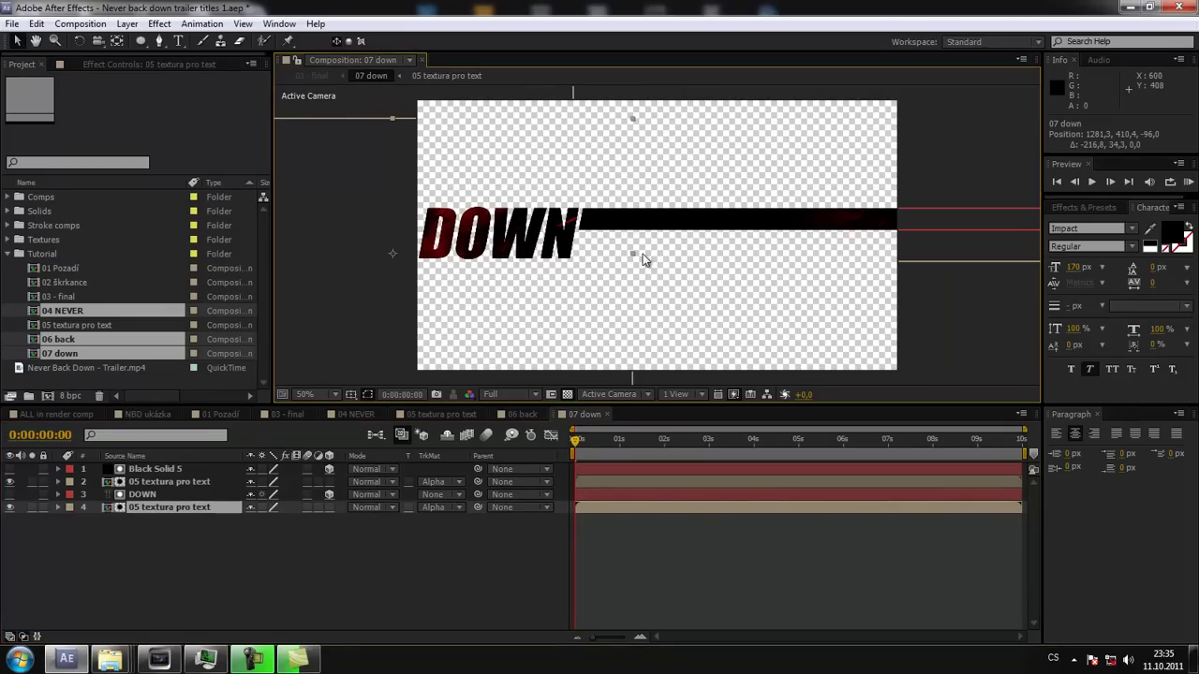
{"action": "left_click", "coordinate": [157, 482]}
{"action": "left_click", "coordinate": [154, 495]}
{"action": "left_click", "coordinate": [157, 482]}
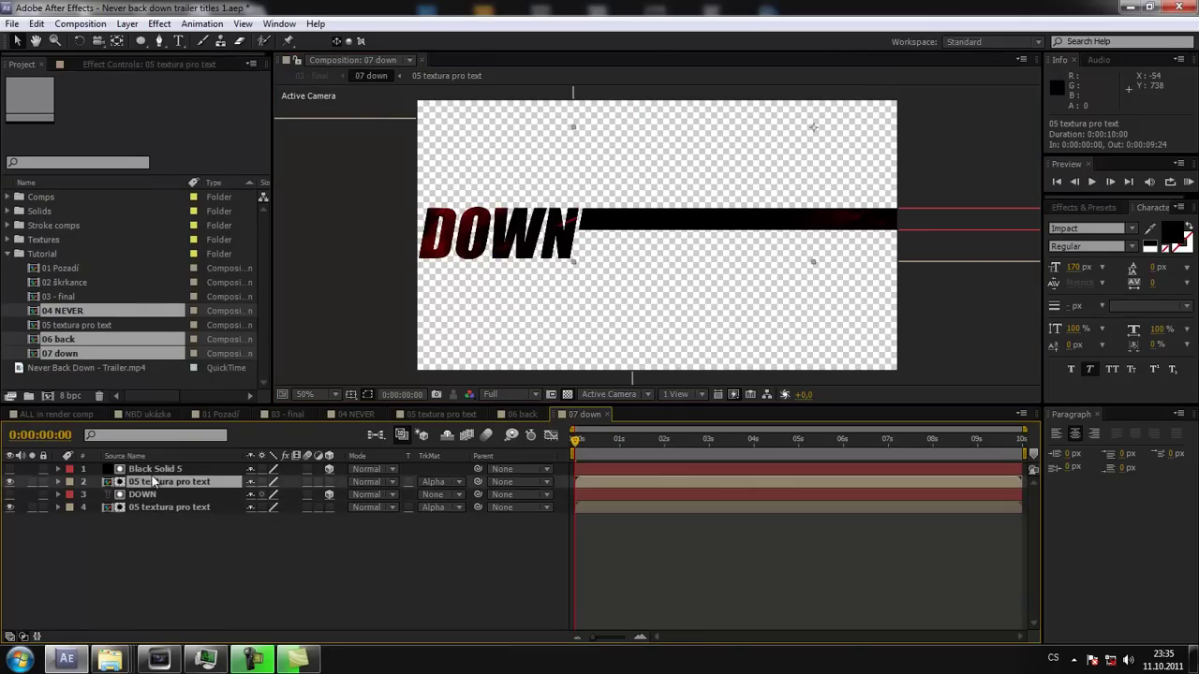
{"action": "left_click", "coordinate": [155, 469], "text": "ctrl"}
{"action": "mouse_move", "coordinate": [820, 200]}
{"action": "left_mouse_down"}
{"action": "mouse_move", "coordinate": [817, 169]}
{"action": "mouse_move", "coordinate": [647, 206]}
{"action": "left_mouse_up"}
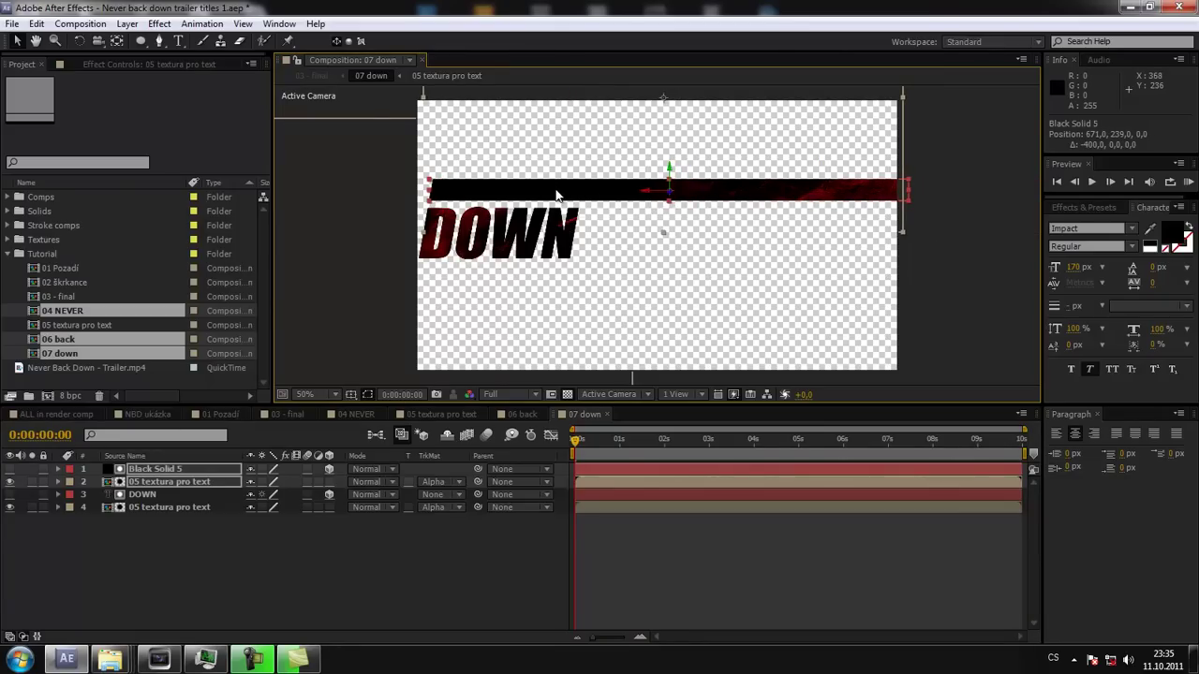
Duplicate the textured black bar and move the copy down across DOWN, to 1059, 391.
{"action": "key", "text": "ctrl+d"}
{"action": "left_click_drag", "start_coordinate": [674, 176], "coordinate": [687, 232]}
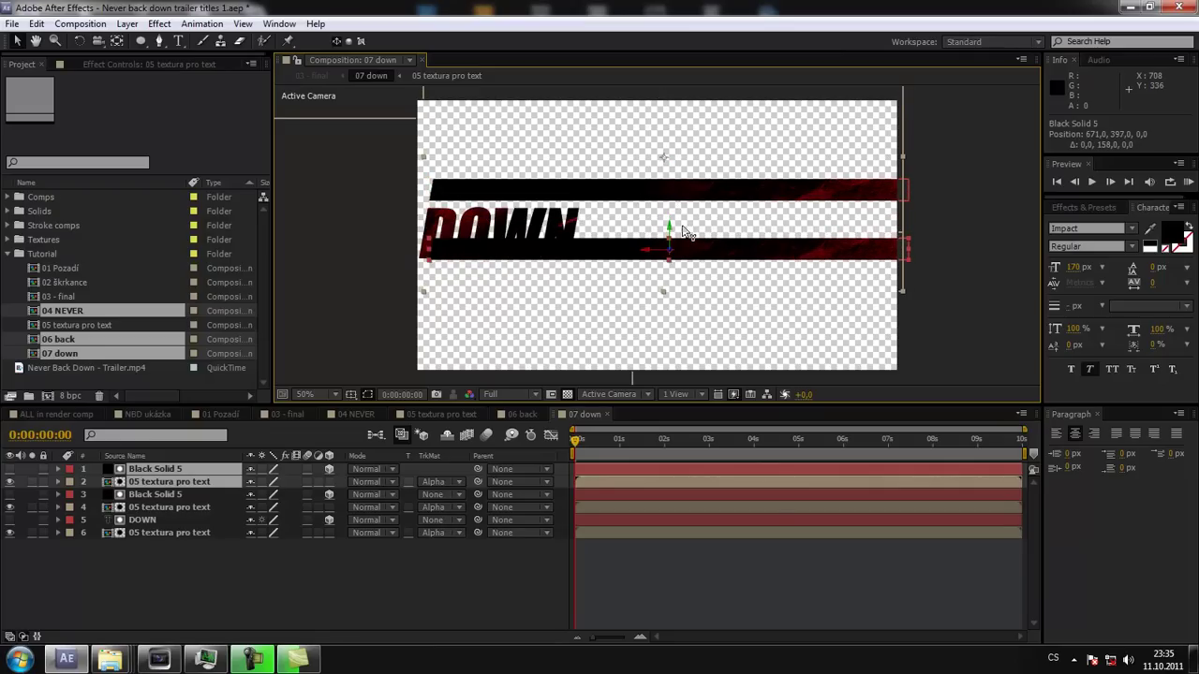
{"action": "left_click_drag", "start_coordinate": [683, 230], "coordinate": [794, 245]}
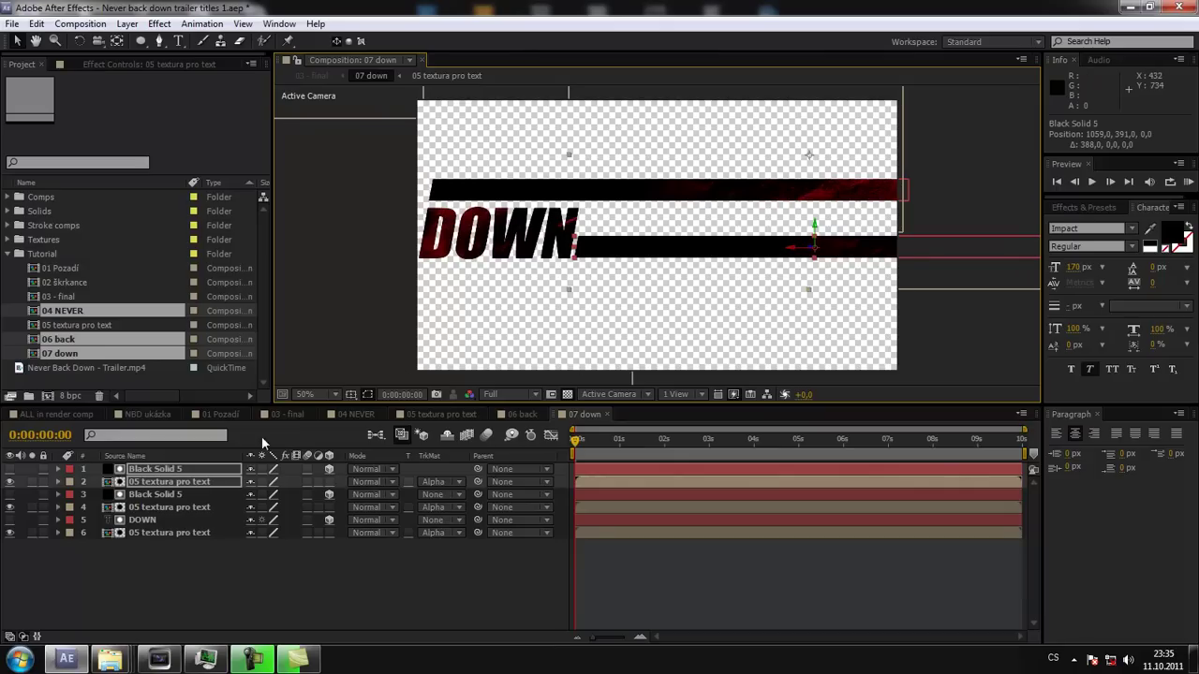
Scale the lower black bar to 19% height and move it up to 1059, 355.
{"action": "left_click", "coordinate": [150, 493]}
{"action": "left_click", "coordinate": [155, 470]}
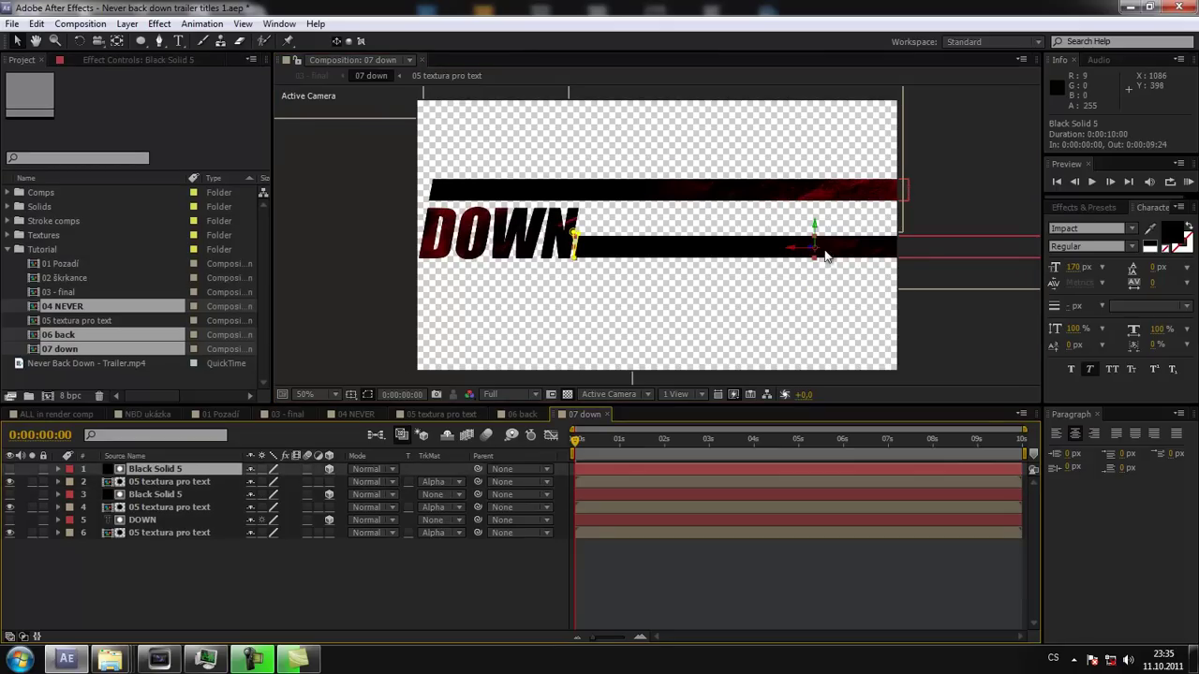
{"action": "left_click_drag", "start_coordinate": [812, 236], "coordinate": [813, 226]}
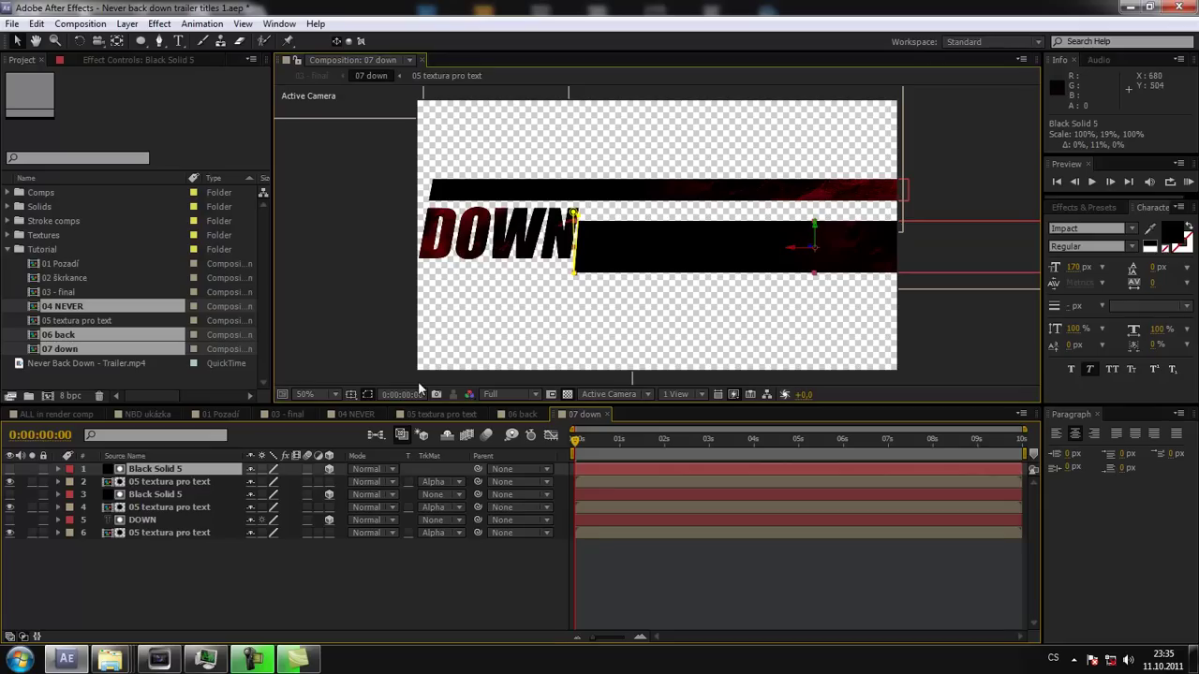
{"action": "left_click", "coordinate": [144, 487]}
{"action": "left_click", "coordinate": [151, 472]}
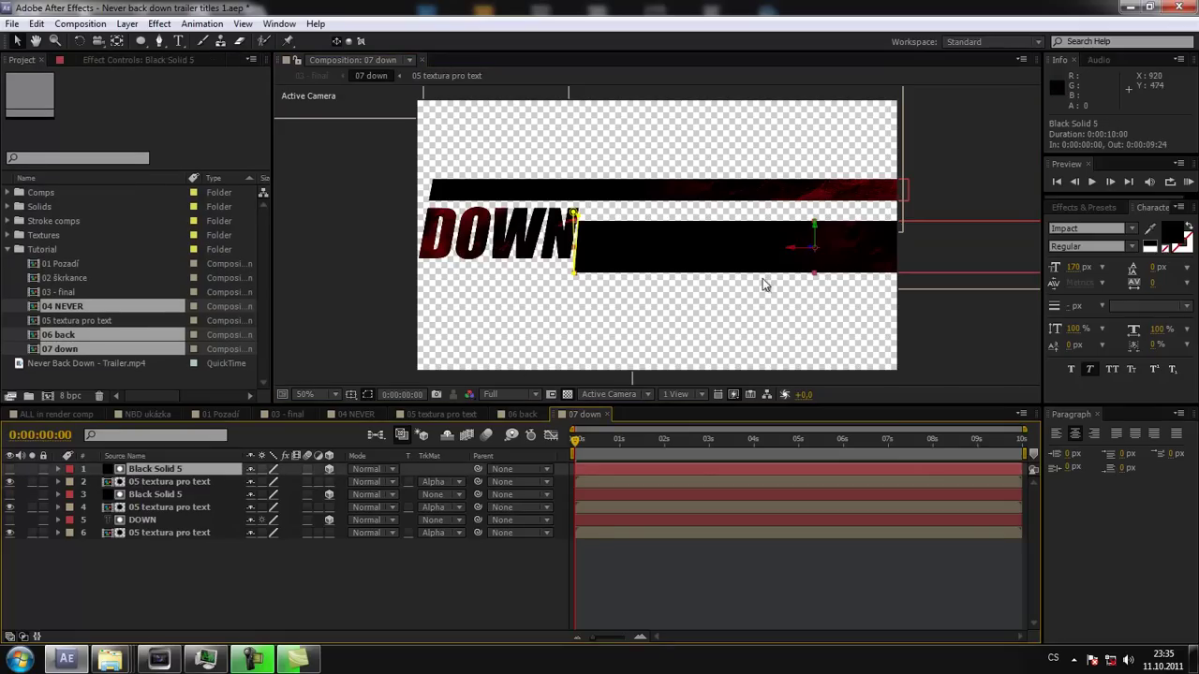
{"action": "left_click_drag", "start_coordinate": [814, 226], "coordinate": [814, 209]}
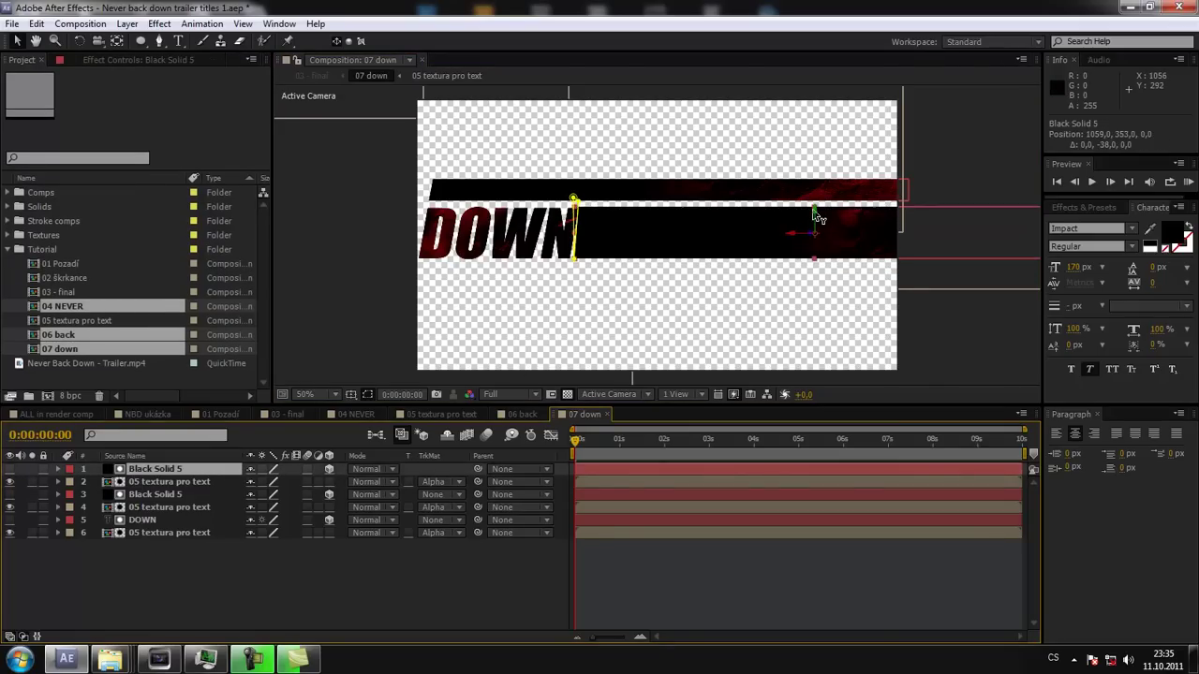
{"action": "key", "text": "Down"}
{"action": "key", "text": "Down"}
{"action": "key", "text": "Down"}
Reshape the bar's mask so its left edge follows the angle of the N, and check it.
{"action": "key", "text": "slash"}
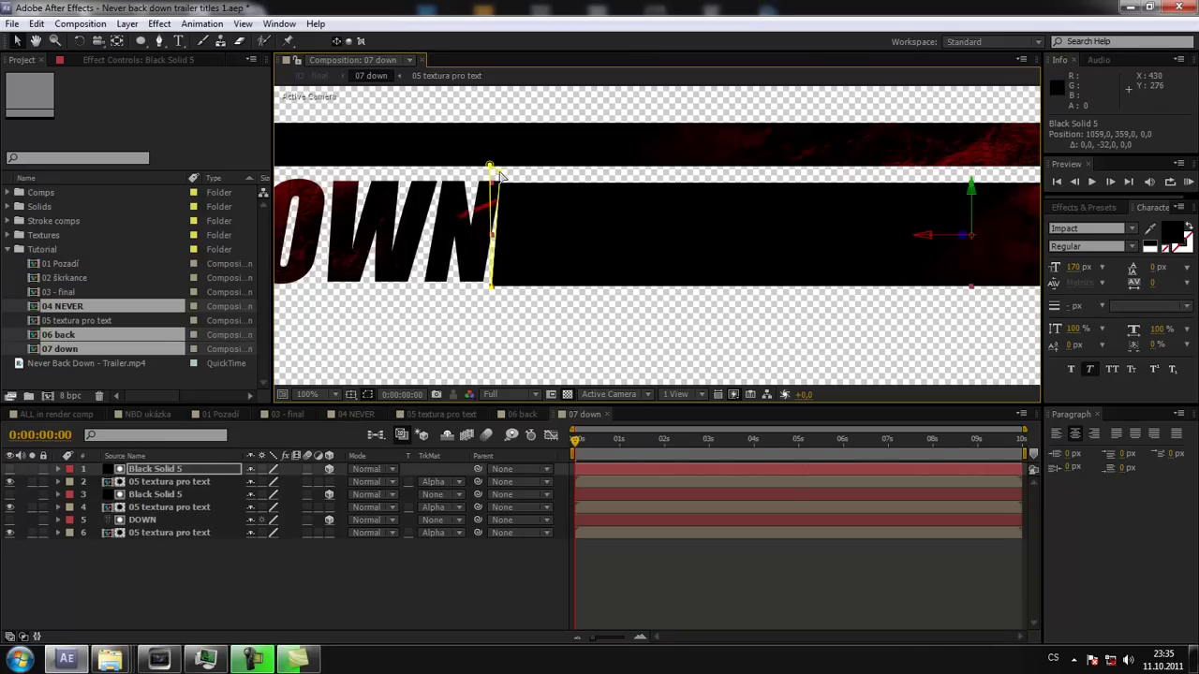
{"action": "left_click_drag", "start_coordinate": [488, 166], "coordinate": [514, 178]}
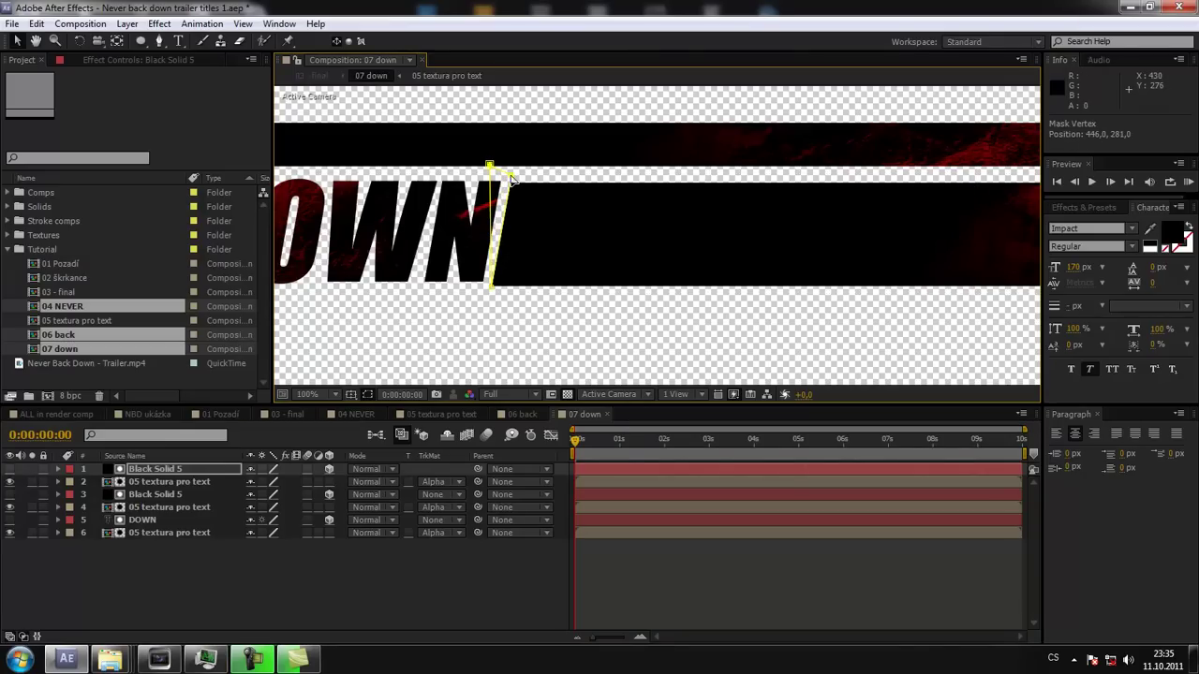
{"action": "key", "text": "comma"}
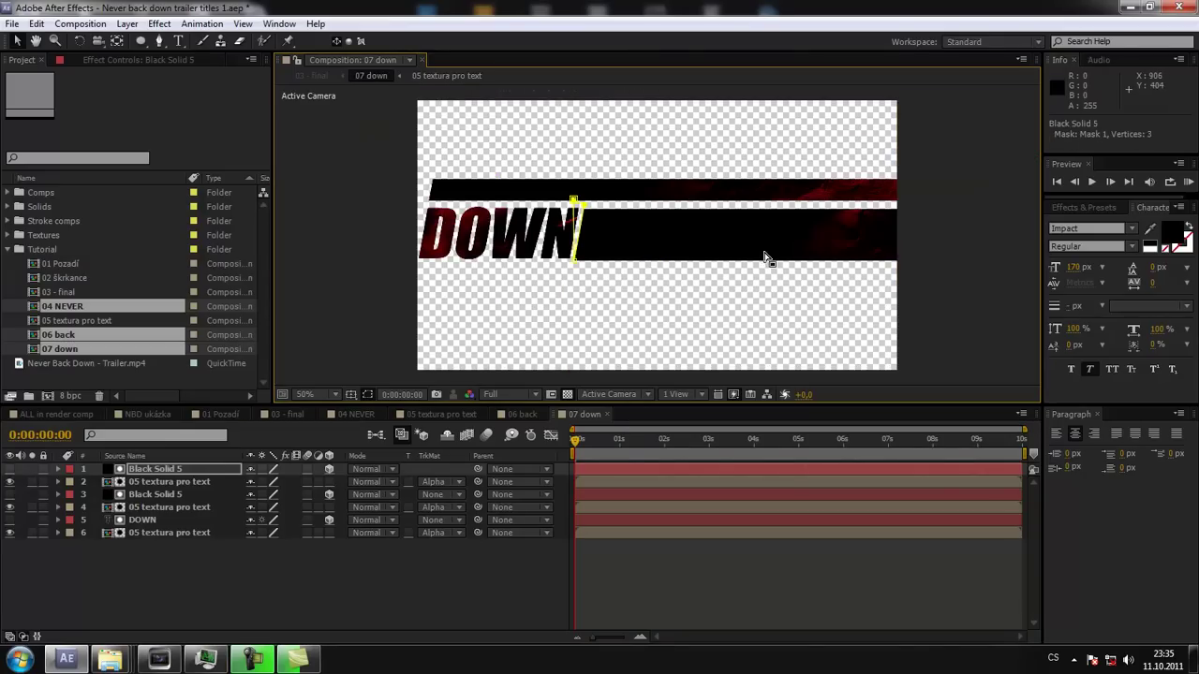
{"action": "left_click", "coordinate": [816, 259]}
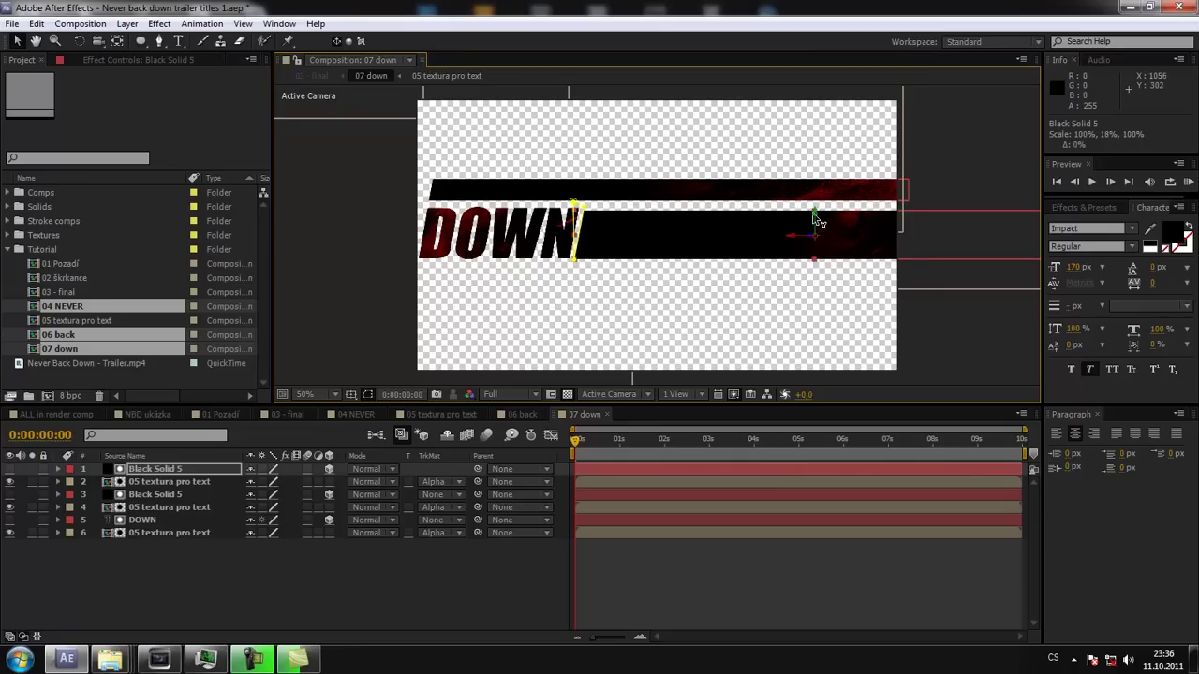
{"action": "left_click", "coordinate": [356, 557]}
{"action": "key", "text": "period"}
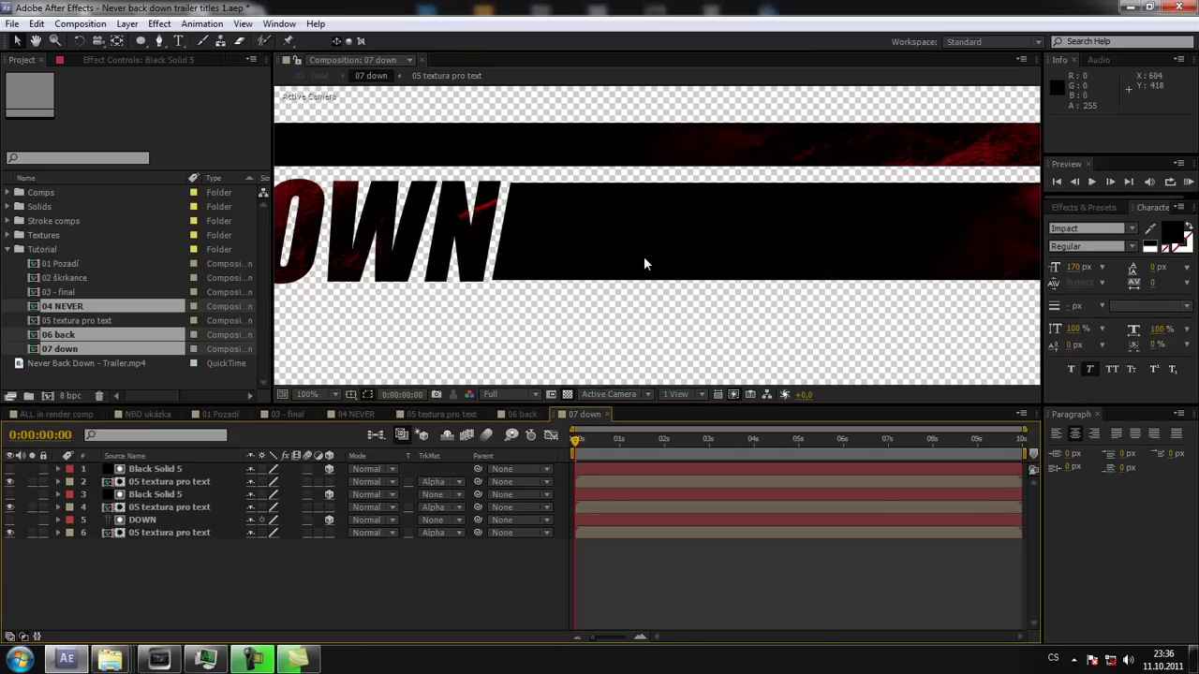
{"action": "left_click", "coordinate": [758, 277]}
{"action": "key", "text": "comma"}
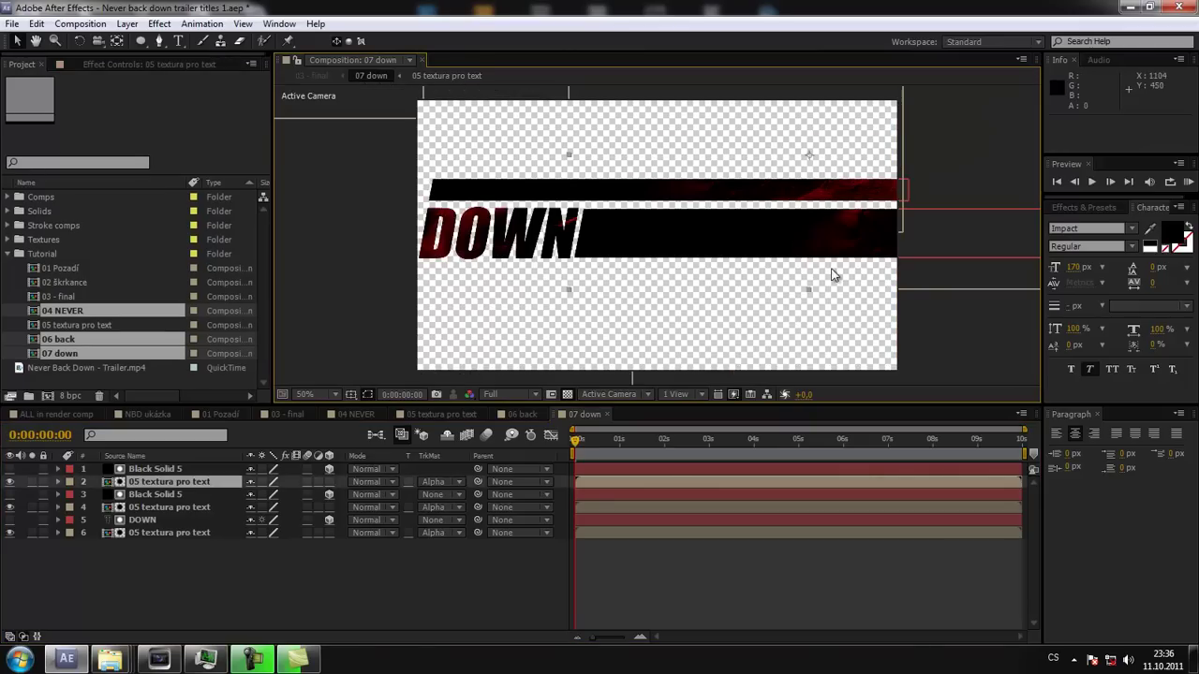
{"action": "left_click", "coordinate": [161, 484]}
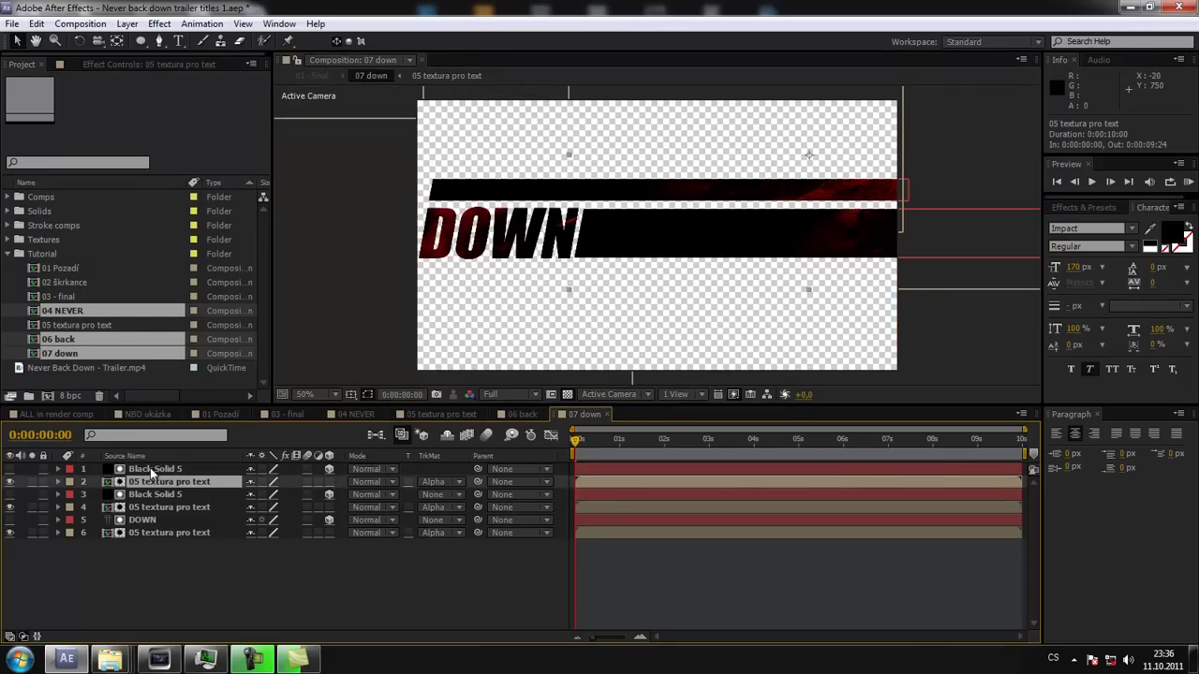
{"action": "left_click", "coordinate": [147, 470]}
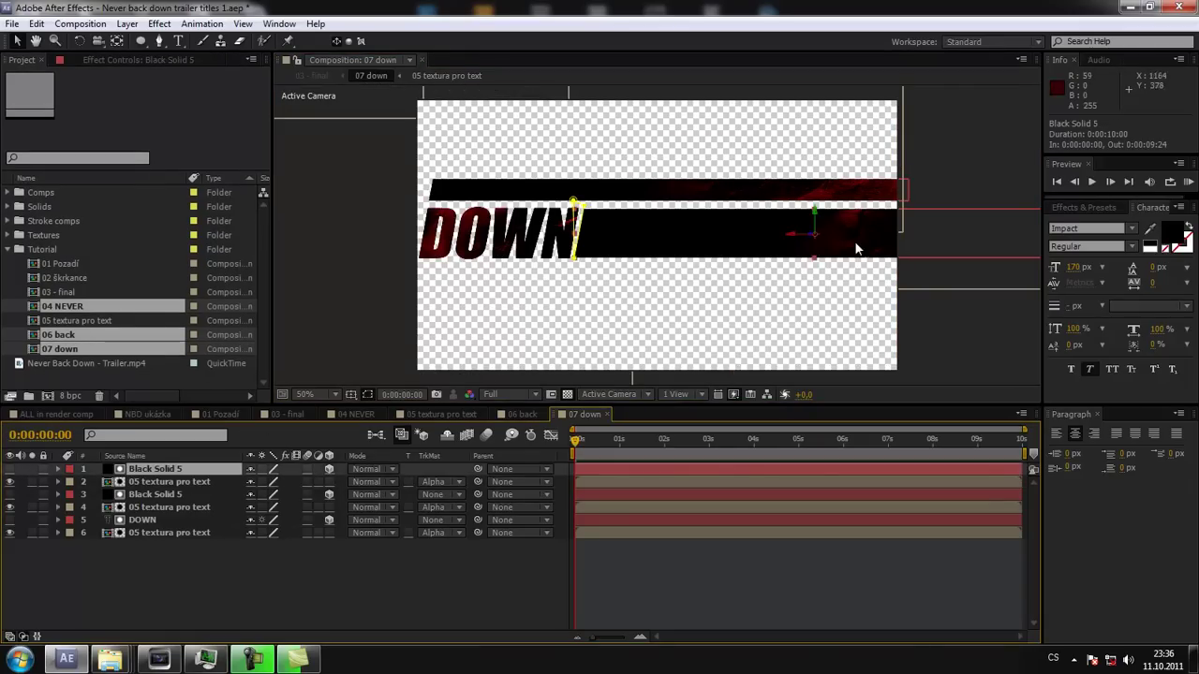
{"action": "left_click", "coordinate": [815, 265]}
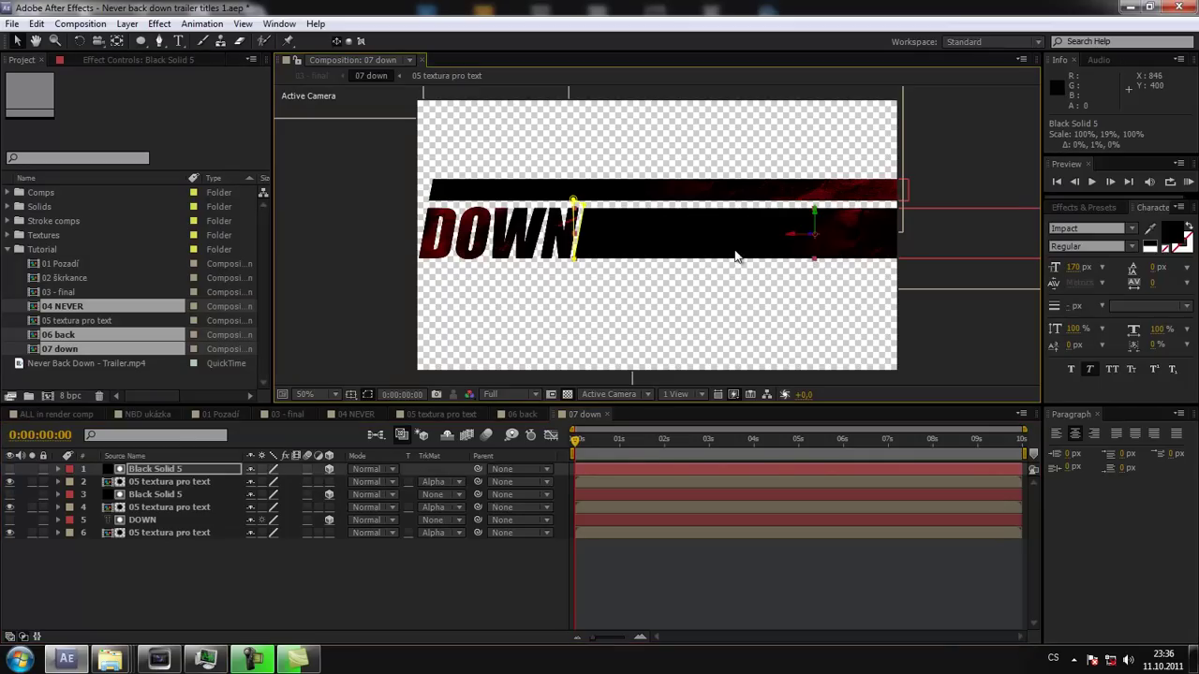
{"action": "left_click", "coordinate": [377, 541]}
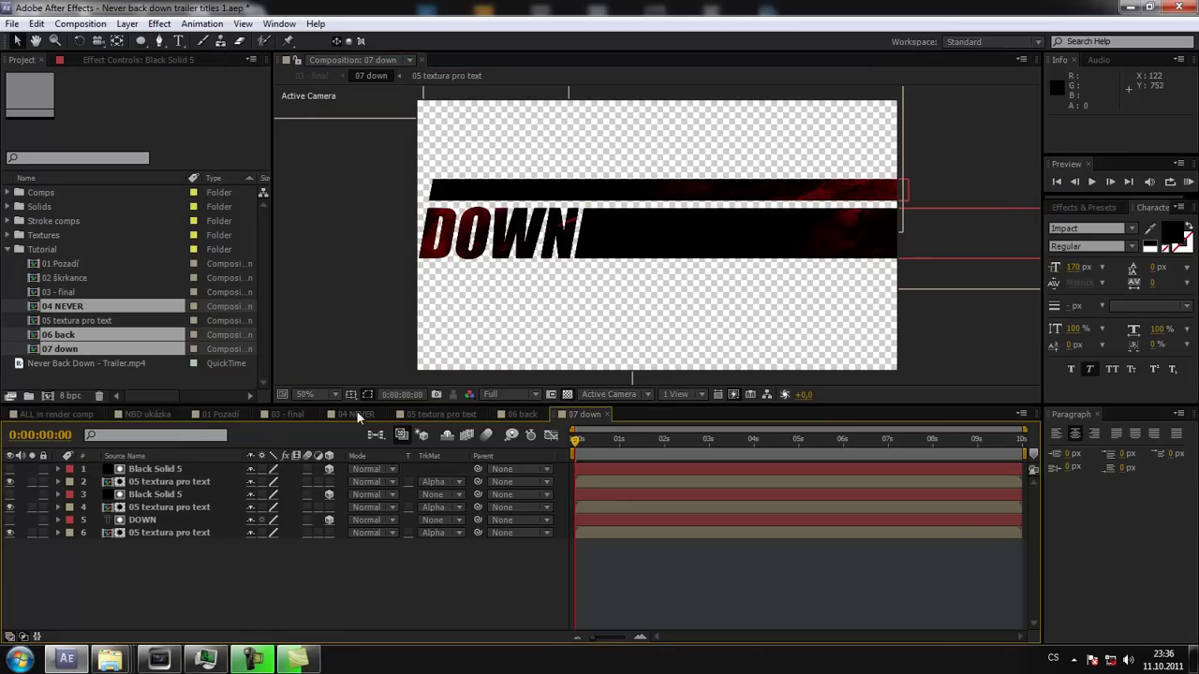
In 07 down, slide the upper Black Solid 5 bar to the right.
{"action": "left_click", "coordinate": [520, 415]}
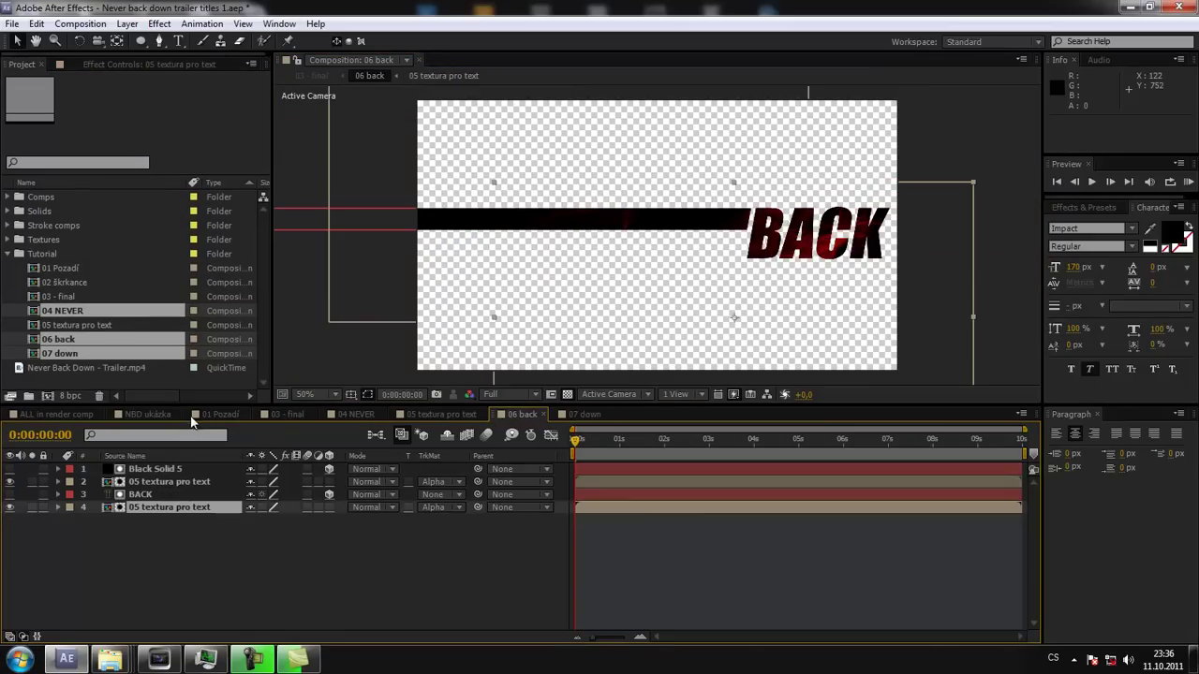
{"action": "left_click", "coordinate": [280, 414]}
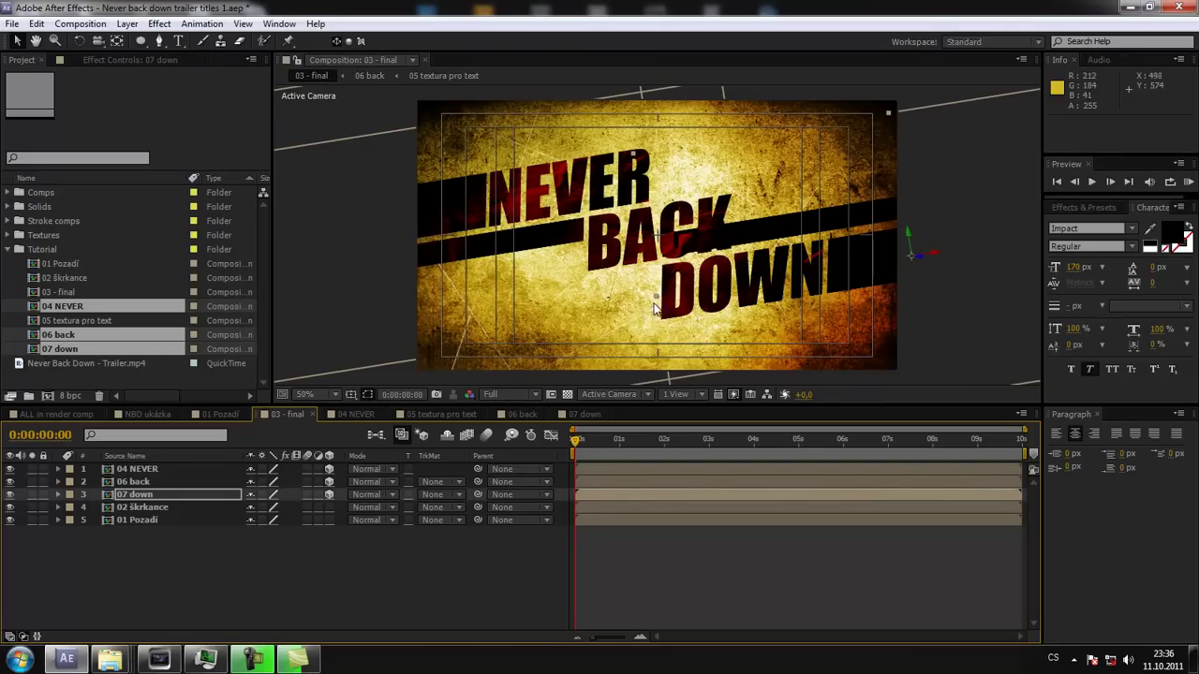
{"action": "left_click", "coordinate": [584, 415]}
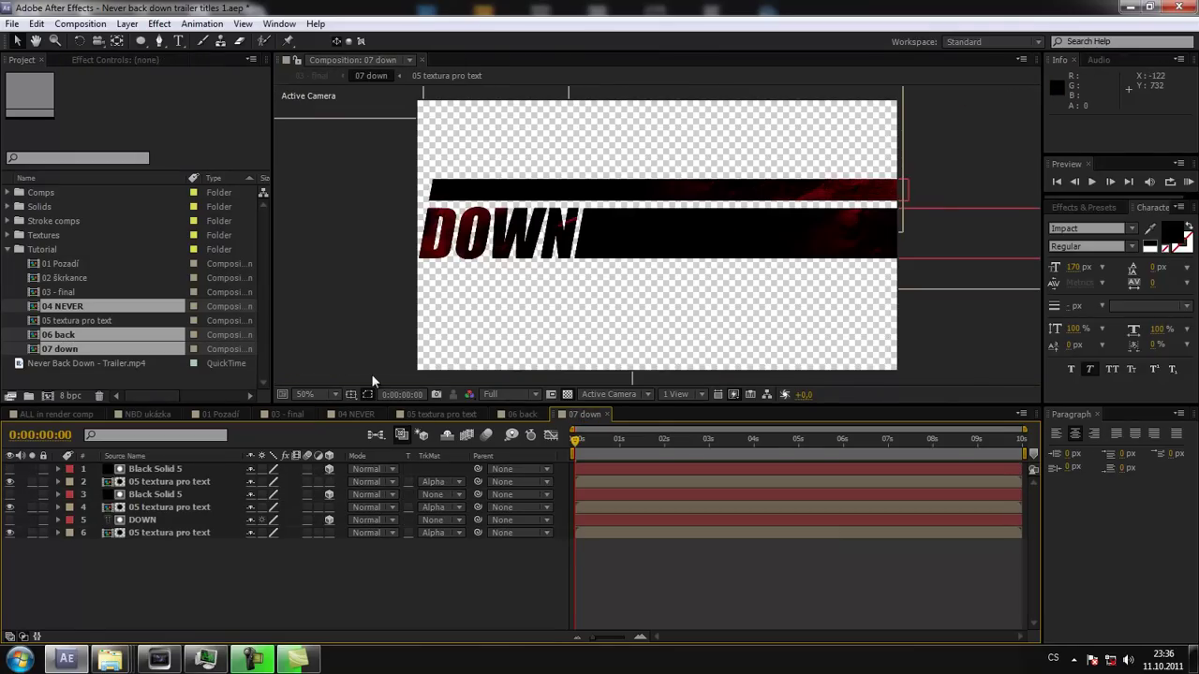
{"action": "left_click", "coordinate": [164, 506]}
{"action": "left_click", "coordinate": [155, 493]}
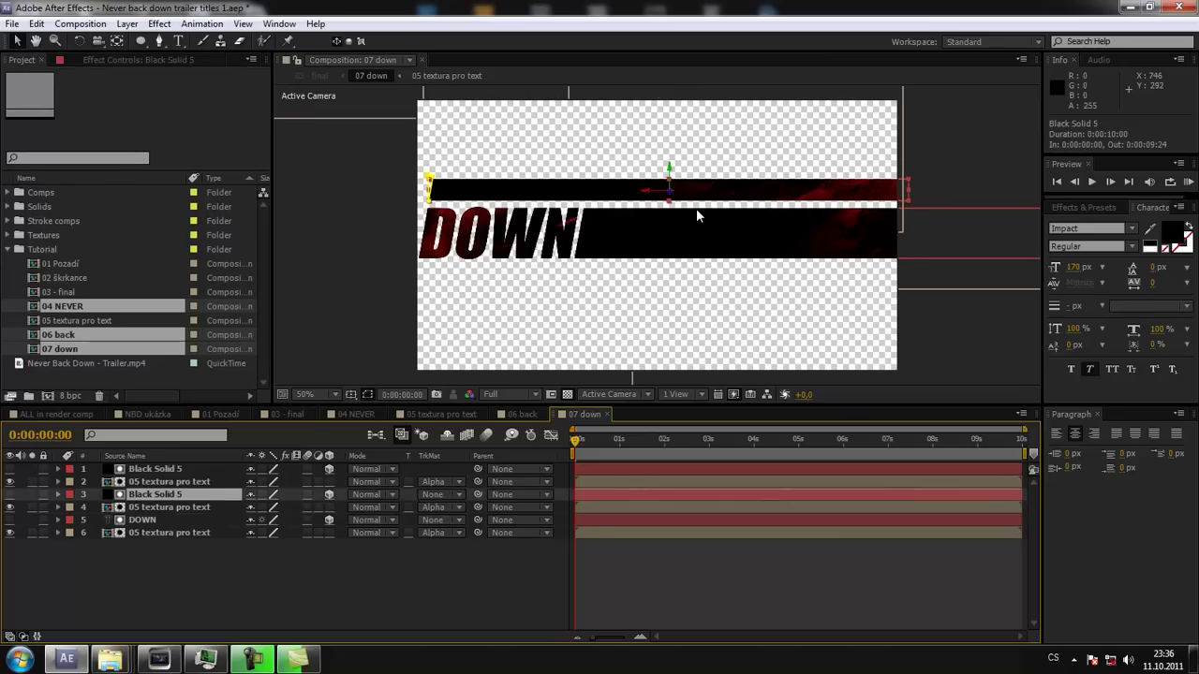
{"action": "left_click_drag", "start_coordinate": [656, 192], "coordinate": [712, 193]}
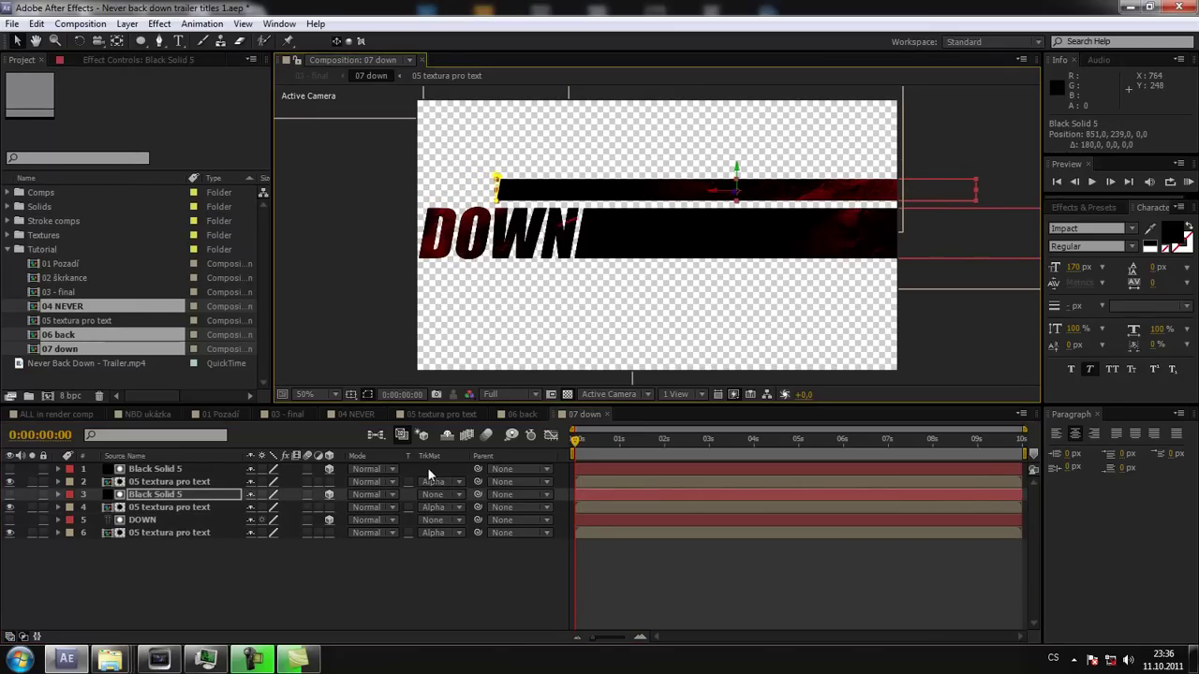
Drag the bar's mask corners to slant its left end, checking it in 03 - final.
{"action": "left_click", "coordinate": [298, 414]}
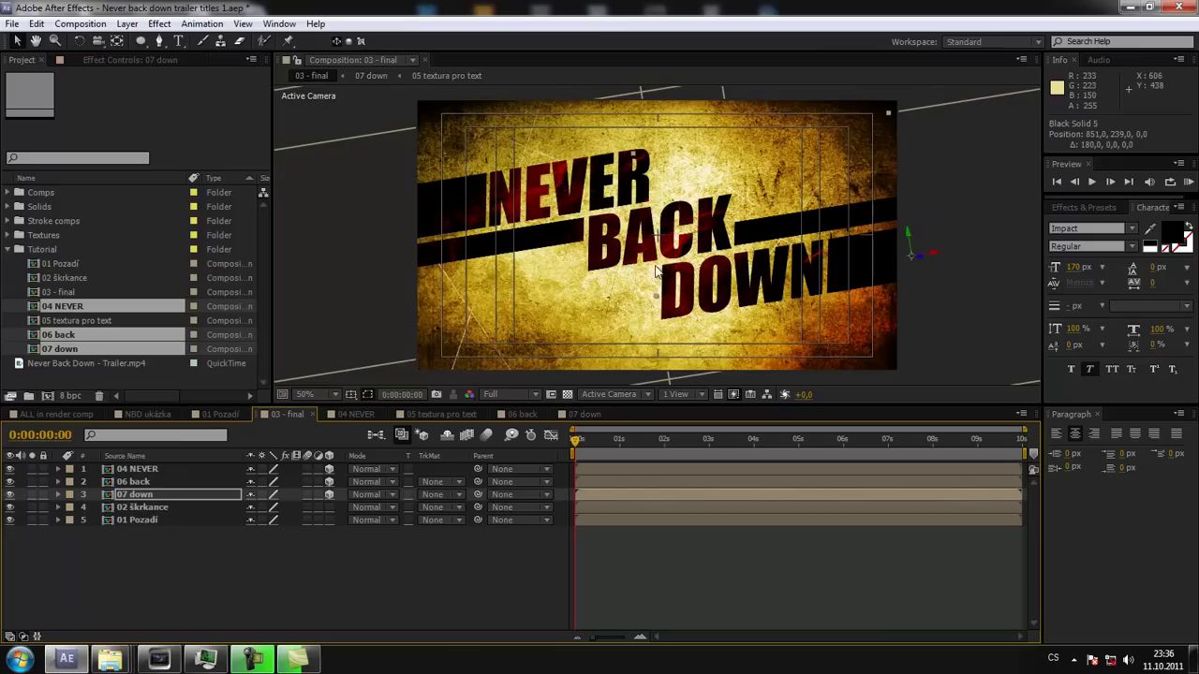
{"action": "left_click", "coordinate": [582, 413]}
{"action": "key", "text": "period"}
{"action": "left_click_drag", "start_coordinate": [336, 119], "coordinate": [329, 121]}
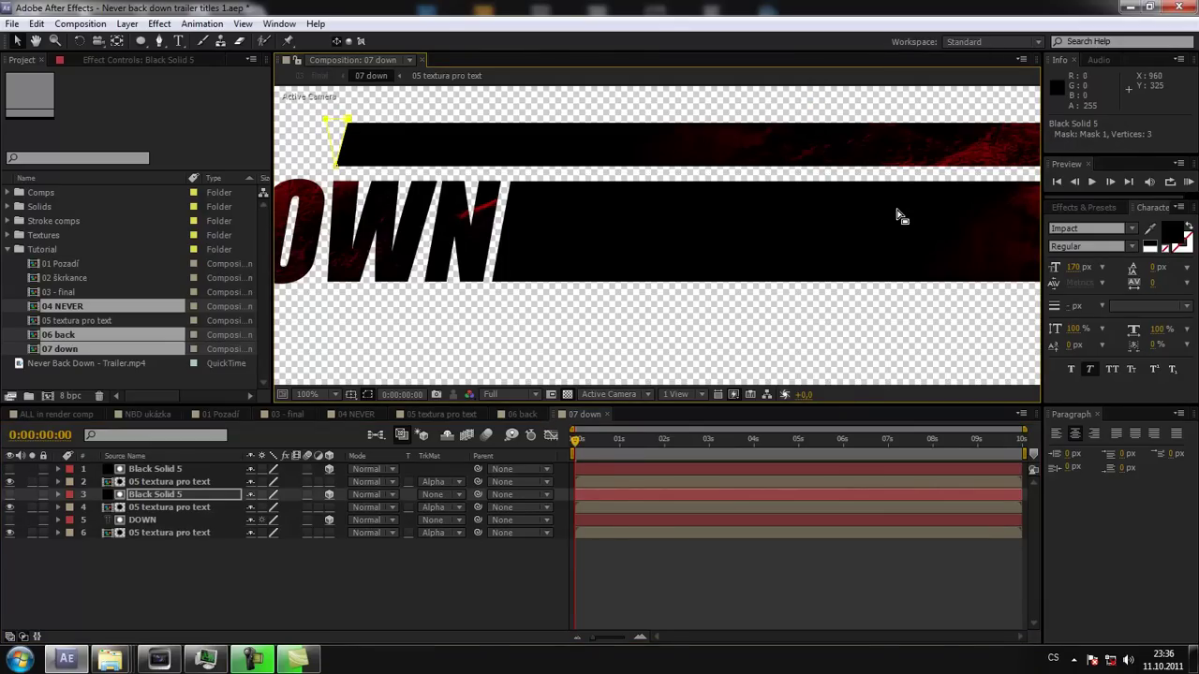
{"action": "left_click", "coordinate": [292, 413]}
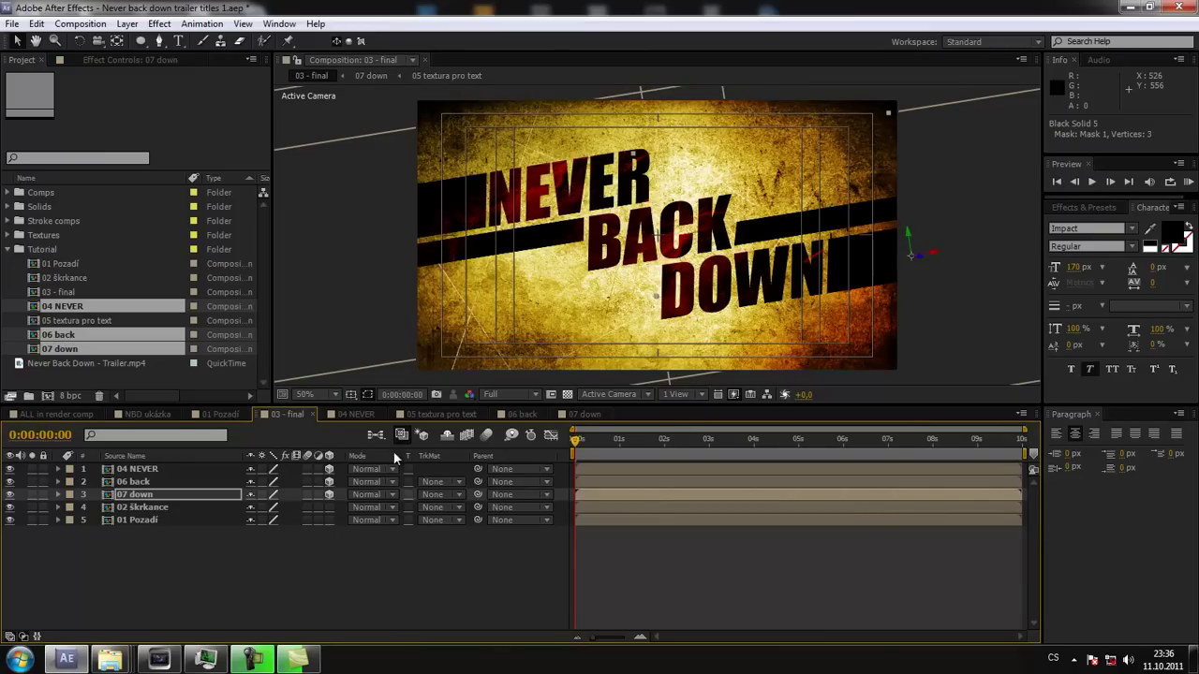
{"action": "left_click", "coordinate": [598, 413]}
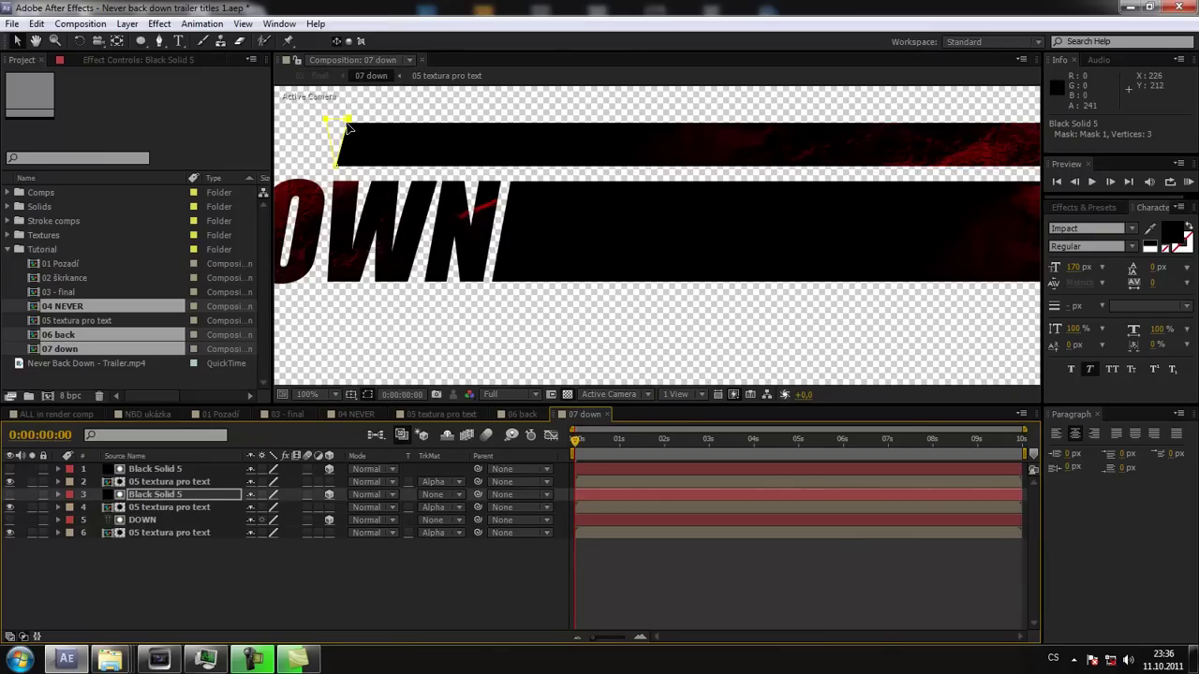
{"action": "left_click_drag", "start_coordinate": [328, 130], "coordinate": [341, 125]}
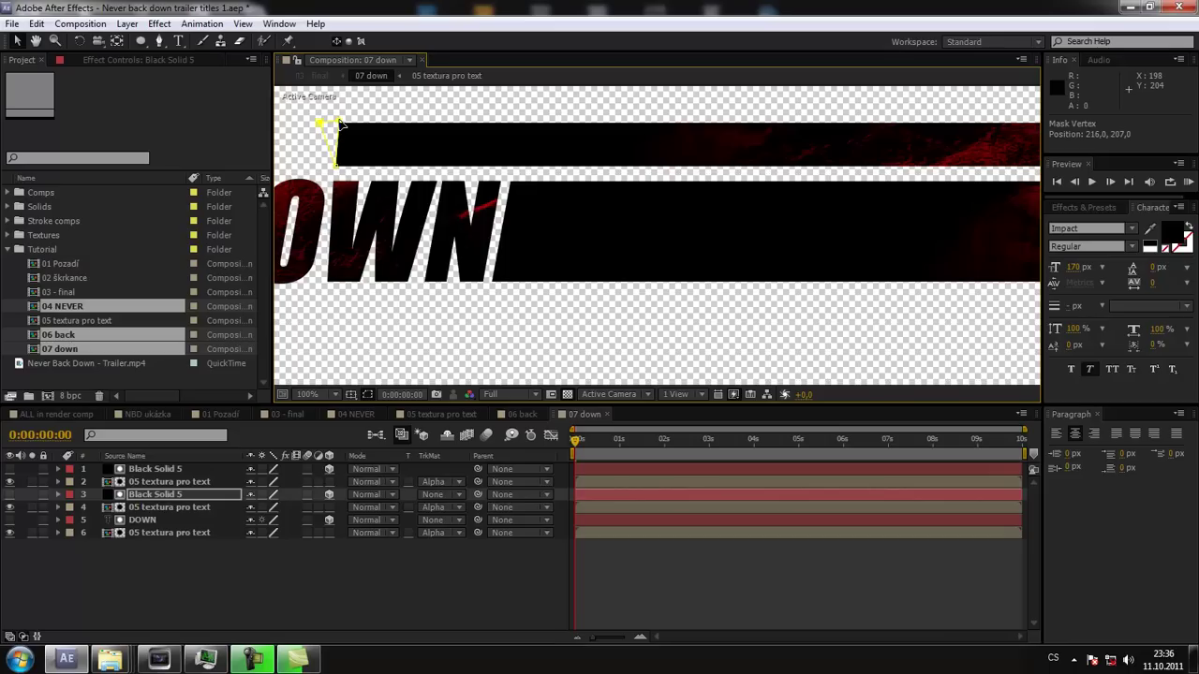
{"action": "key", "text": "comma"}
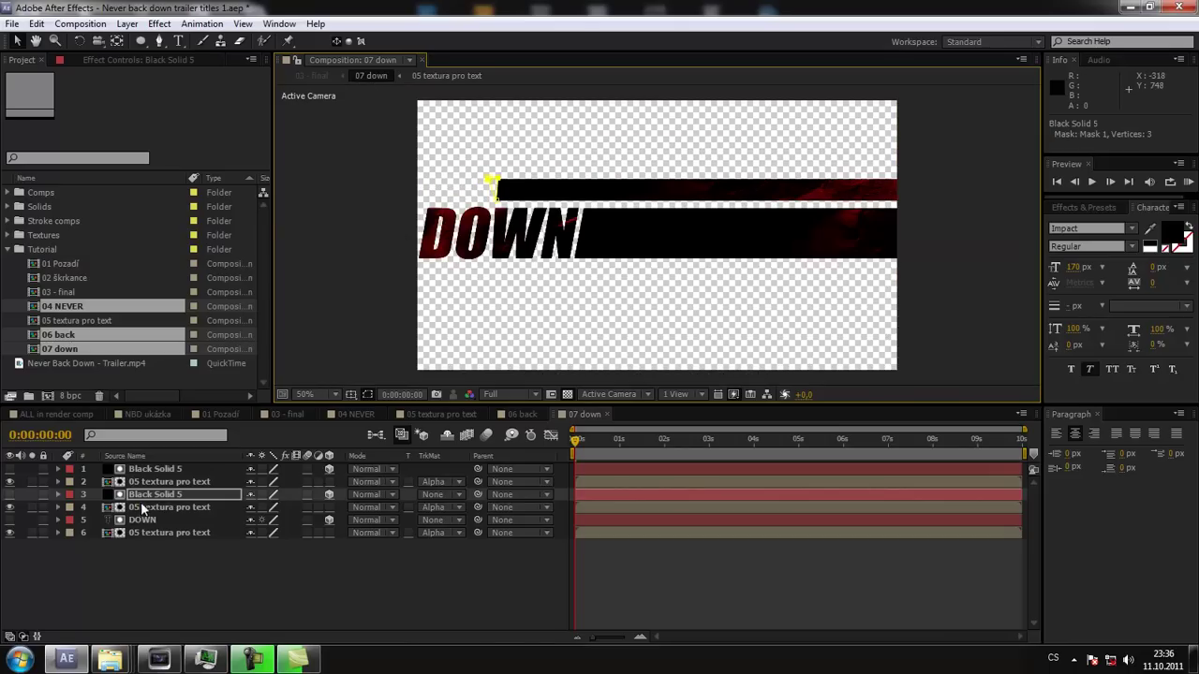
Move the 05 textura pro text texture layer slightly down.
{"action": "left_click", "coordinate": [141, 506]}
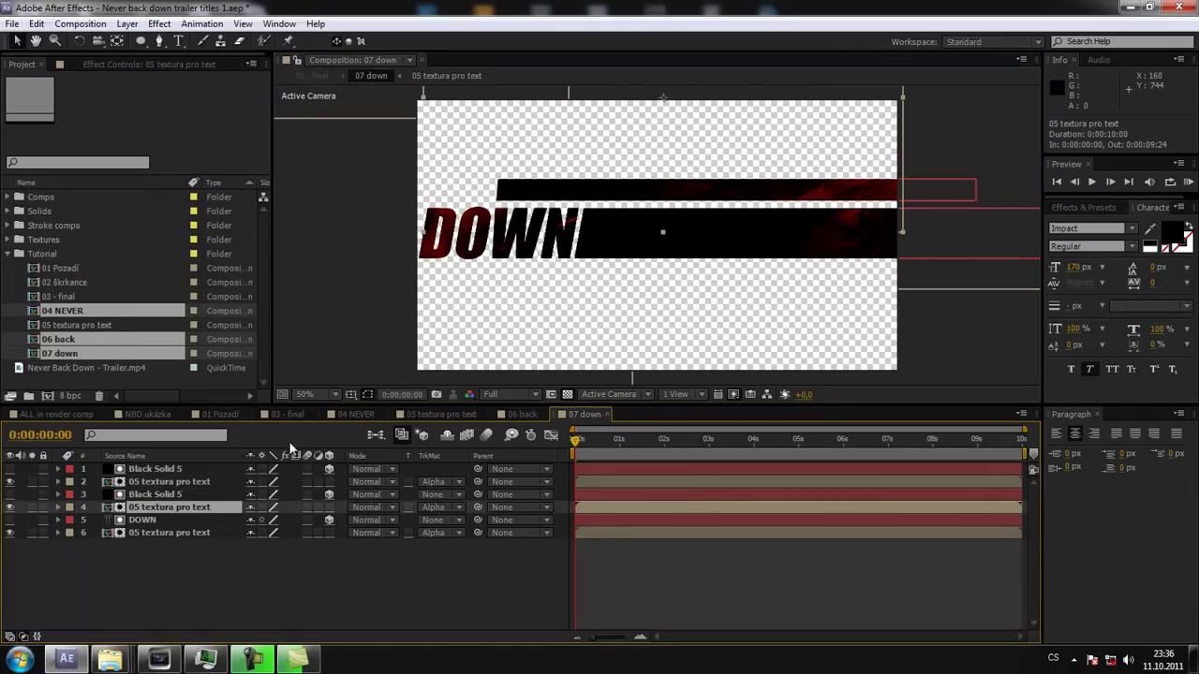
{"action": "left_click", "coordinate": [151, 497]}
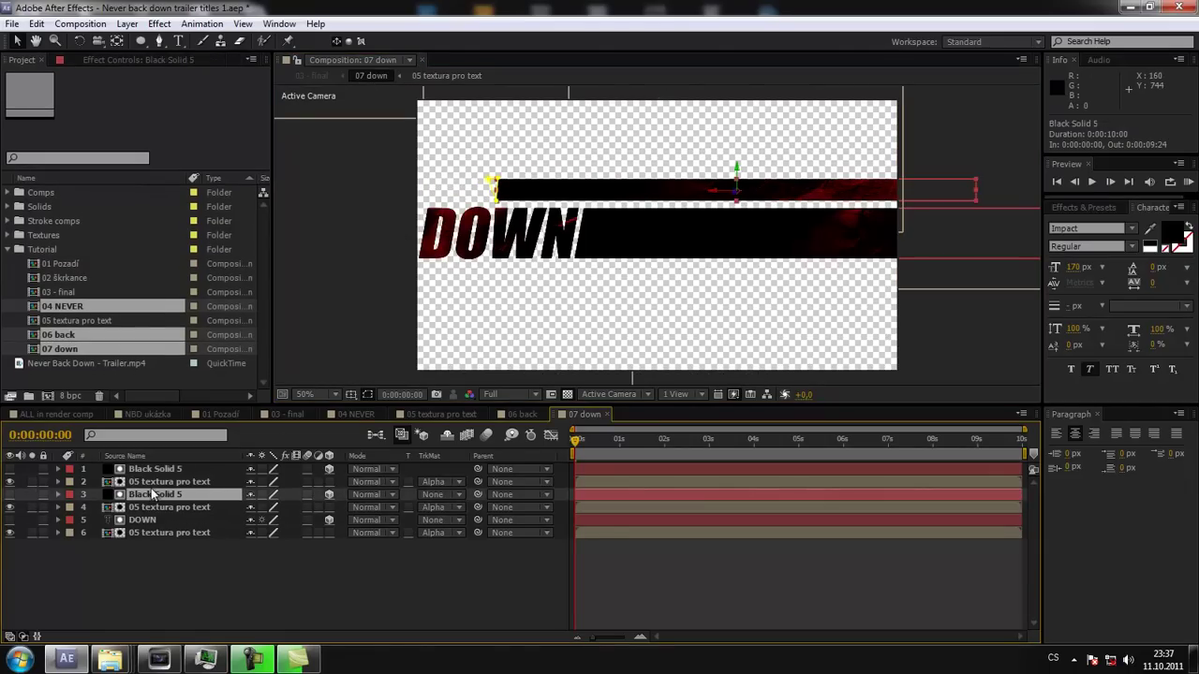
{"action": "key", "text": "comma"}
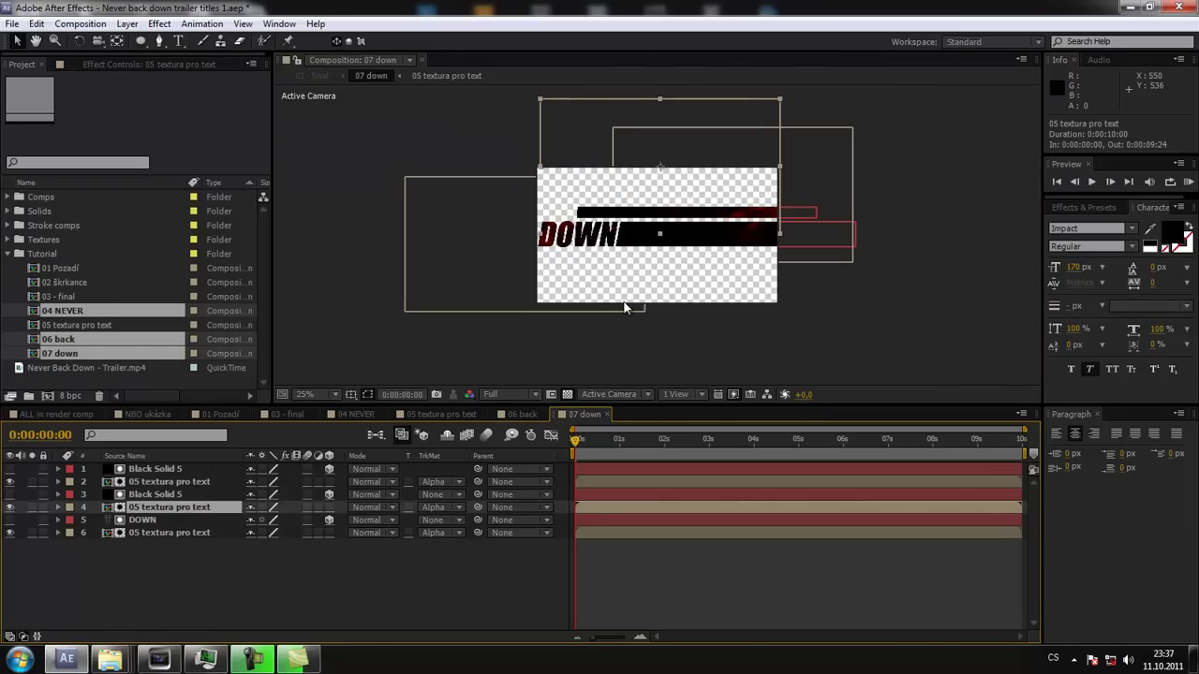
{"action": "key", "text": "period"}
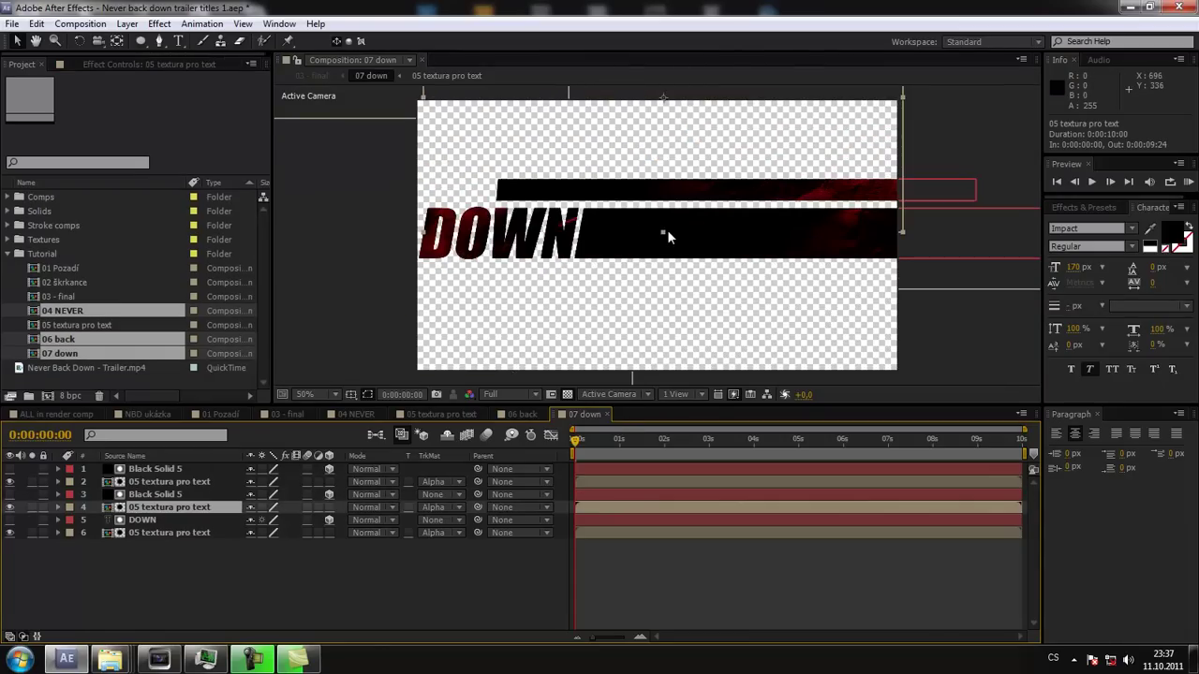
{"action": "key", "text": "comma"}
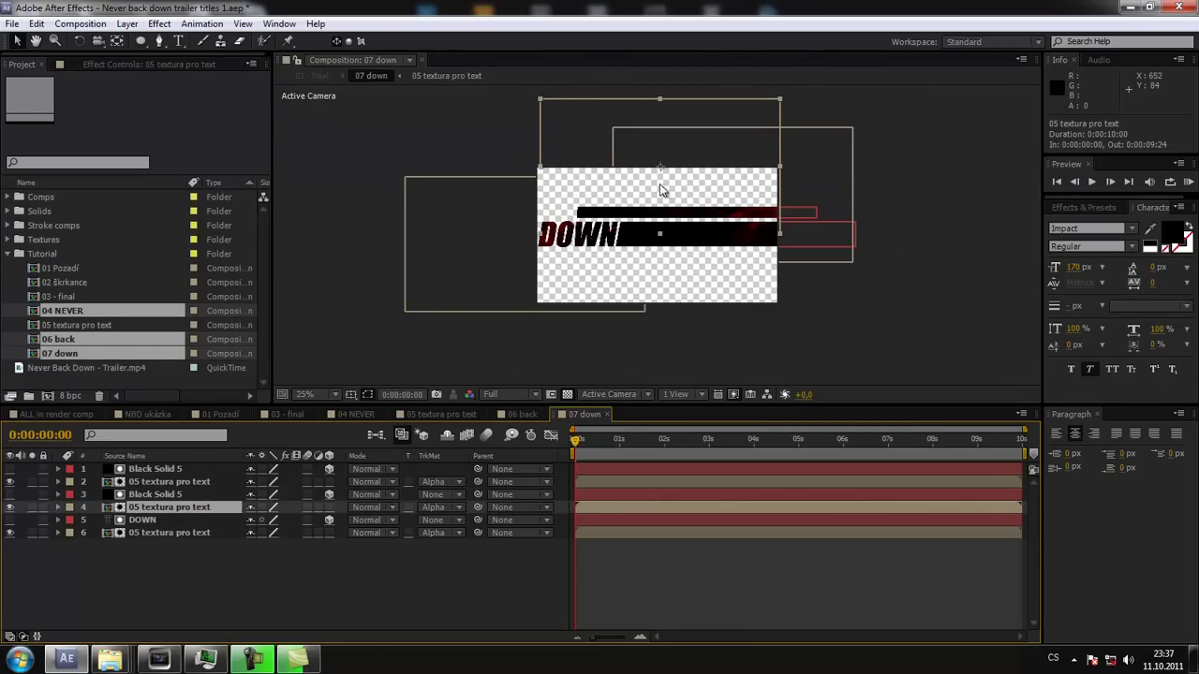
{"action": "left_click_drag", "start_coordinate": [666, 191], "coordinate": [660, 222]}
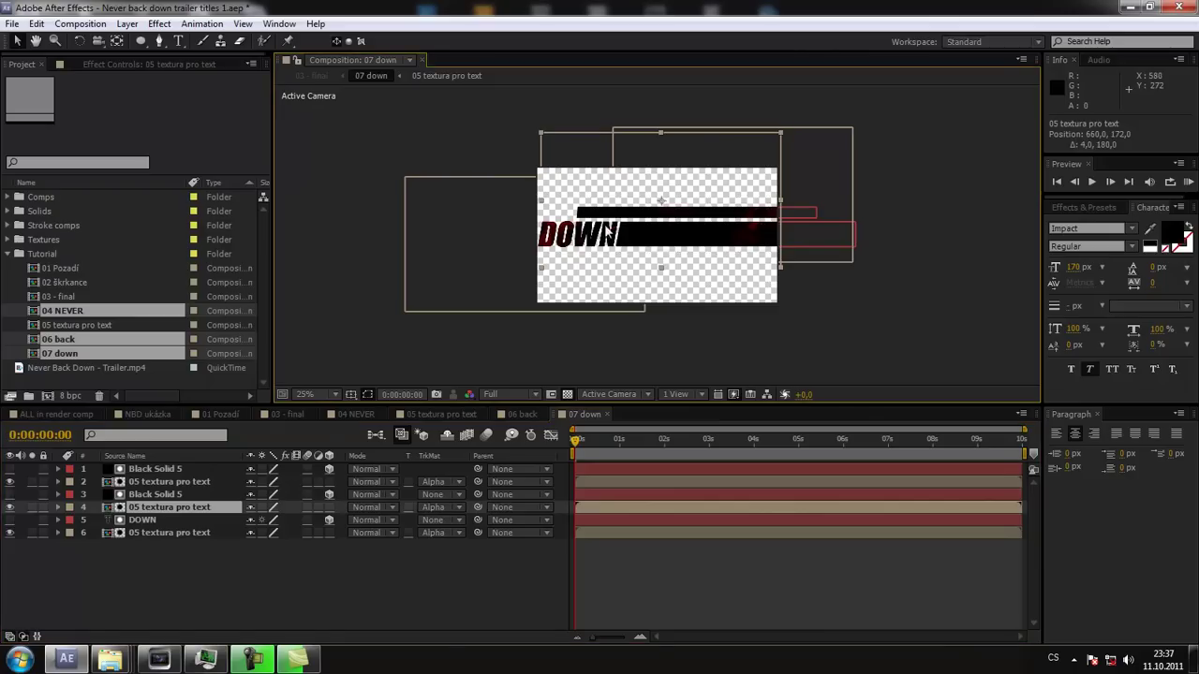
{"action": "key", "text": "period"}
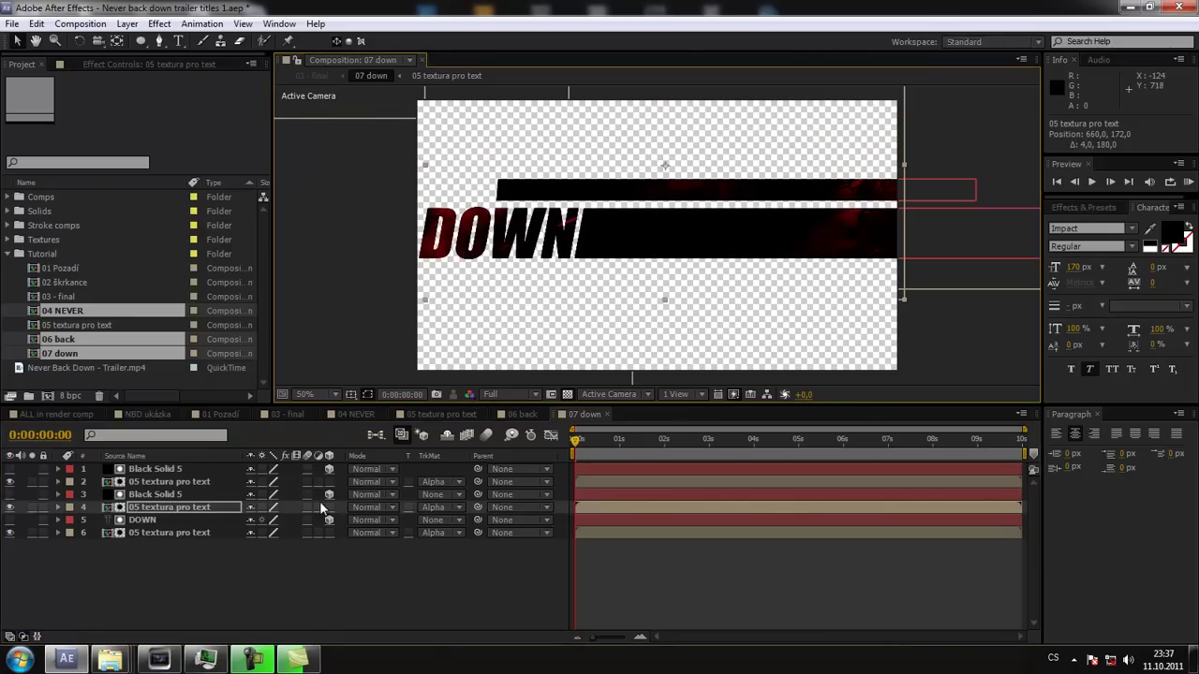
Fine-tune the slanted mask corners of Black Solid 5, then switch to 04 NEVER.
{"action": "left_click", "coordinate": [155, 495]}
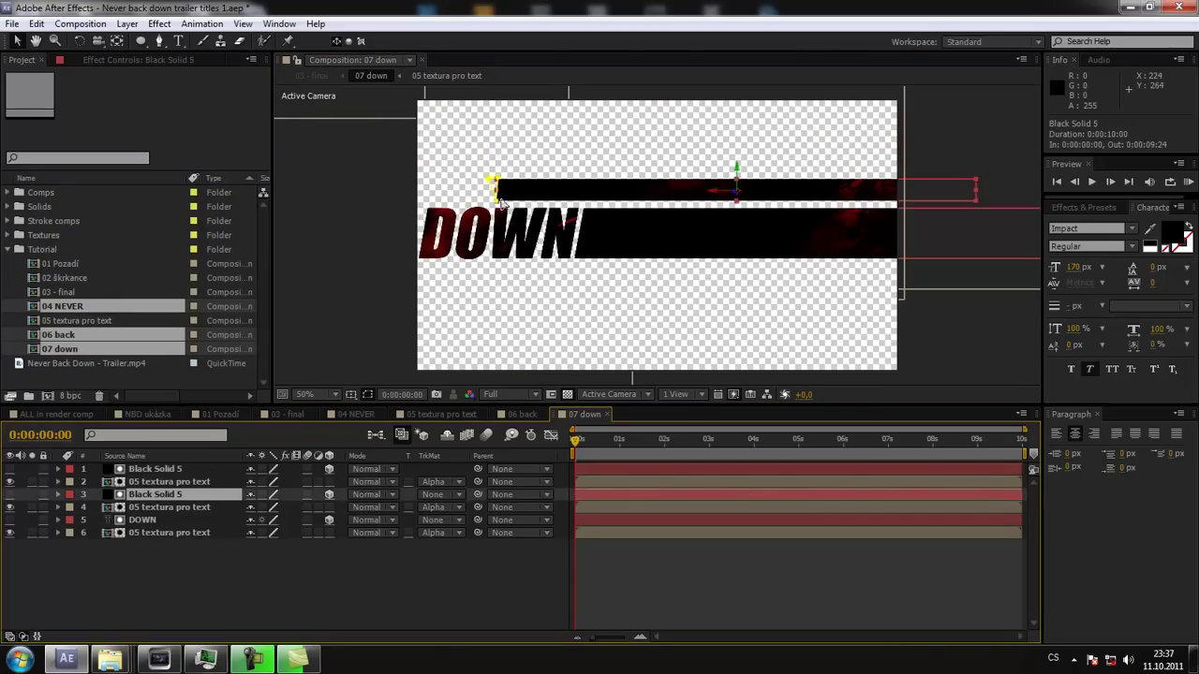
{"action": "left_click_drag", "start_coordinate": [501, 203], "coordinate": [502, 211]}
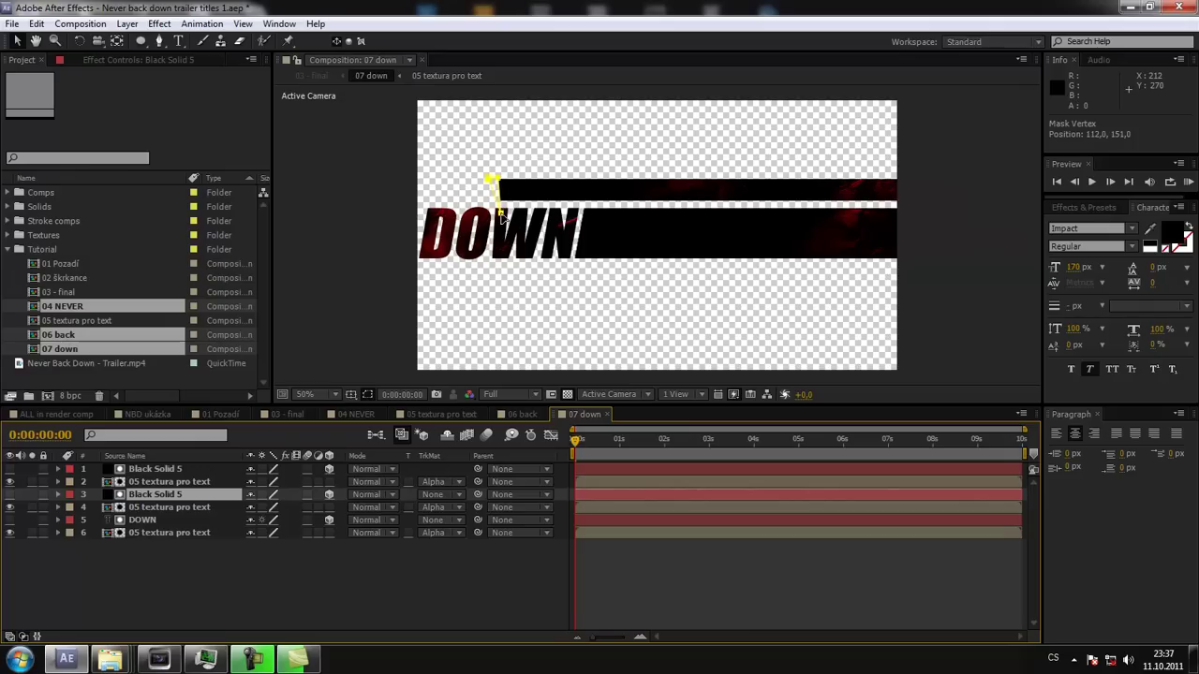
{"action": "left_click_drag", "start_coordinate": [501, 214], "coordinate": [505, 218]}
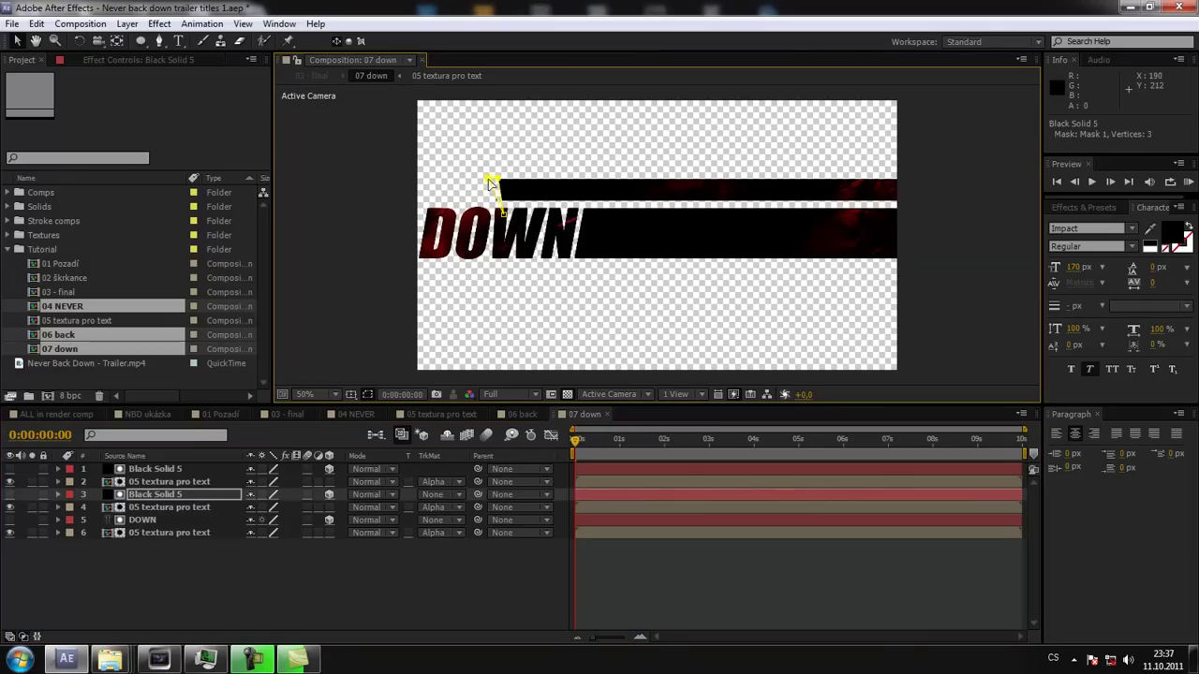
{"action": "left_click_drag", "start_coordinate": [489, 182], "coordinate": [482, 179]}
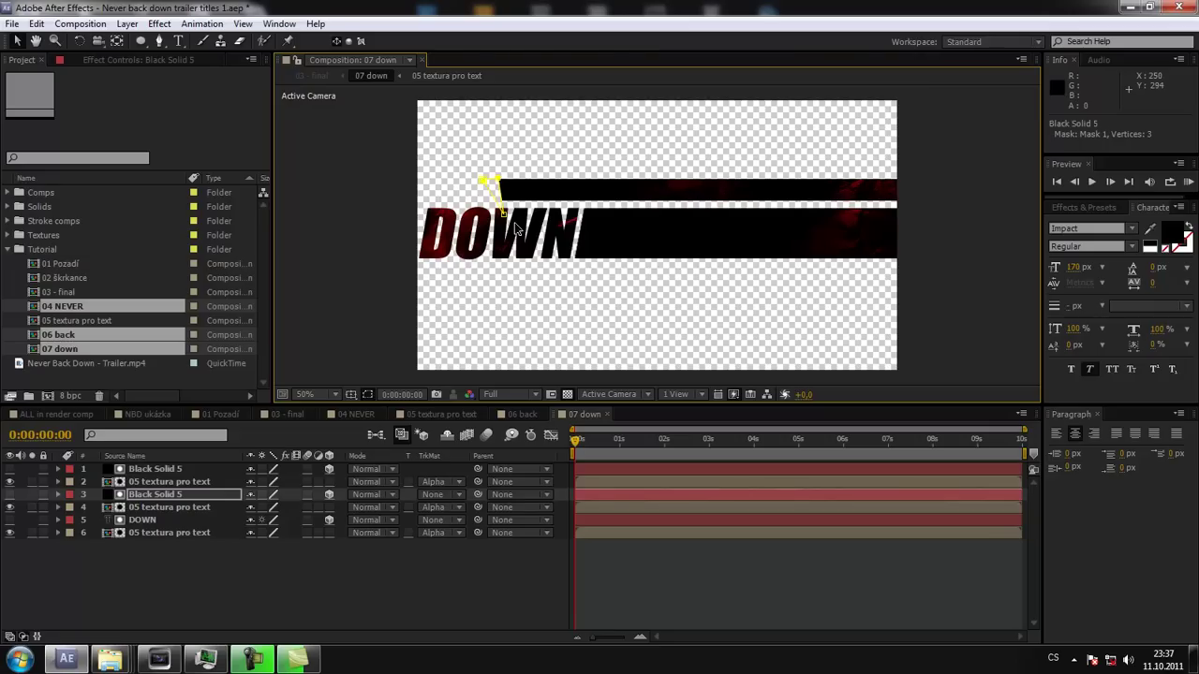
{"action": "left_click", "coordinate": [345, 416]}
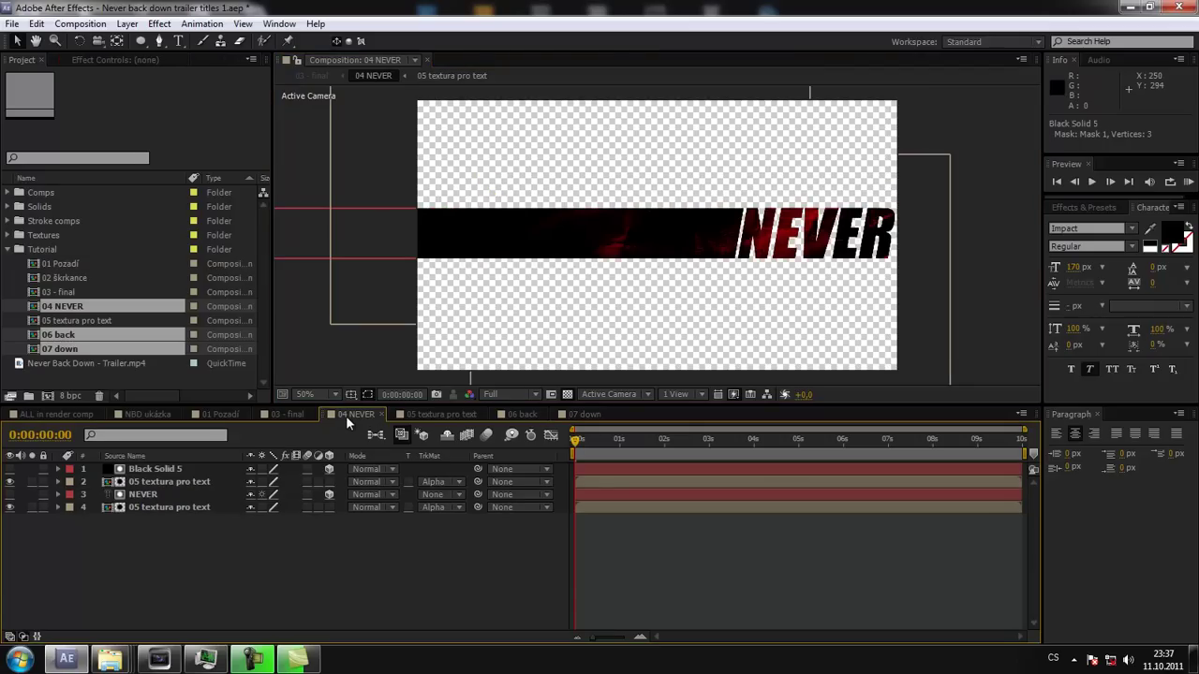
In 03 - final, set a 0s Position keyframe on 04 NEVER with the word moved off-screen left.
{"action": "left_click", "coordinate": [292, 415]}
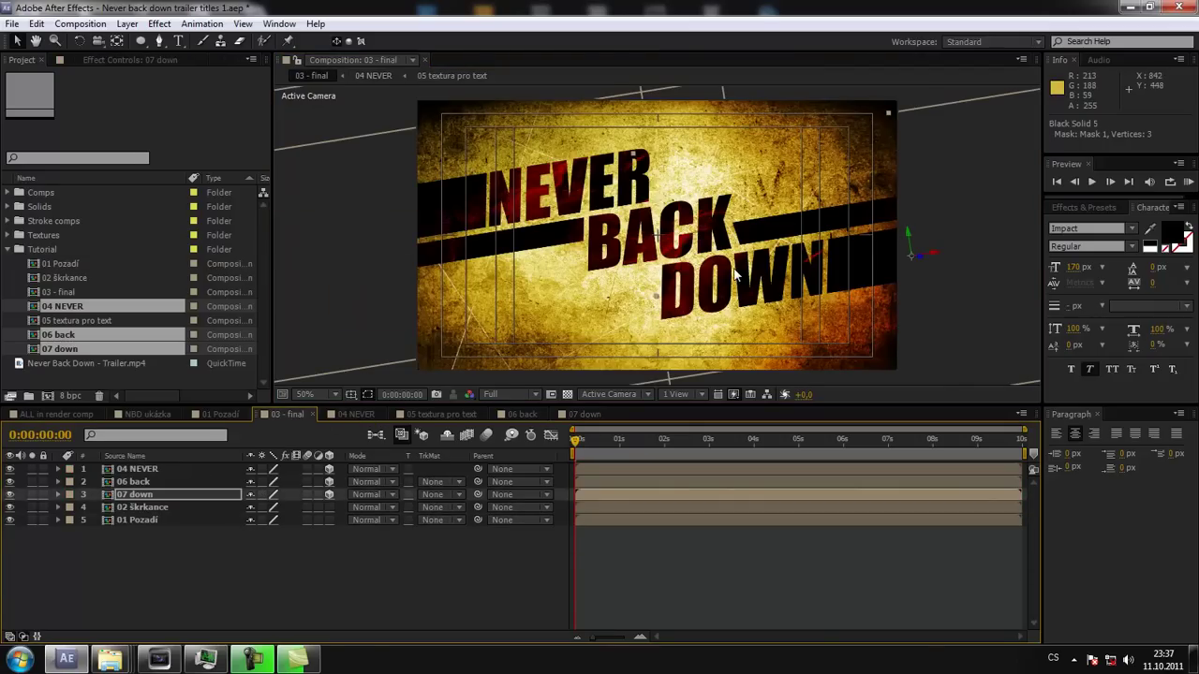
{"action": "key", "text": "period"}
{"action": "key", "text": "period"}
{"action": "key", "text": "comma"}
{"action": "key", "text": "comma"}
{"action": "left_click", "coordinate": [154, 556]}
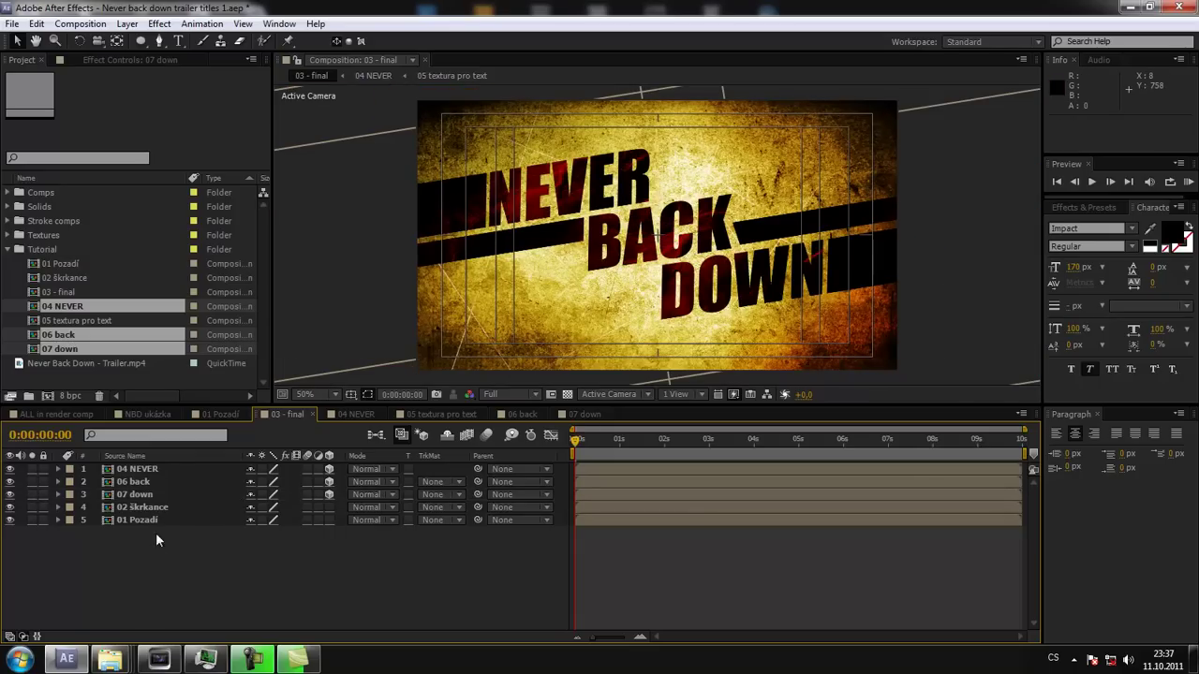
{"action": "left_click", "coordinate": [125, 471]}
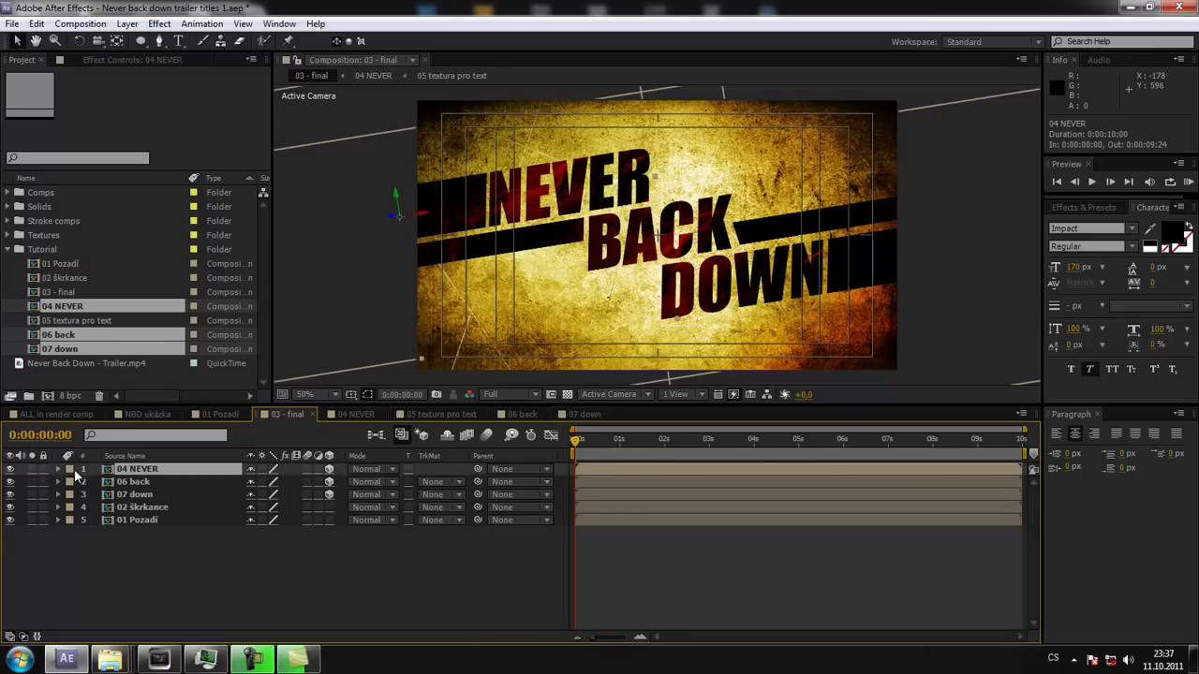
{"action": "left_click", "coordinate": [59, 469]}
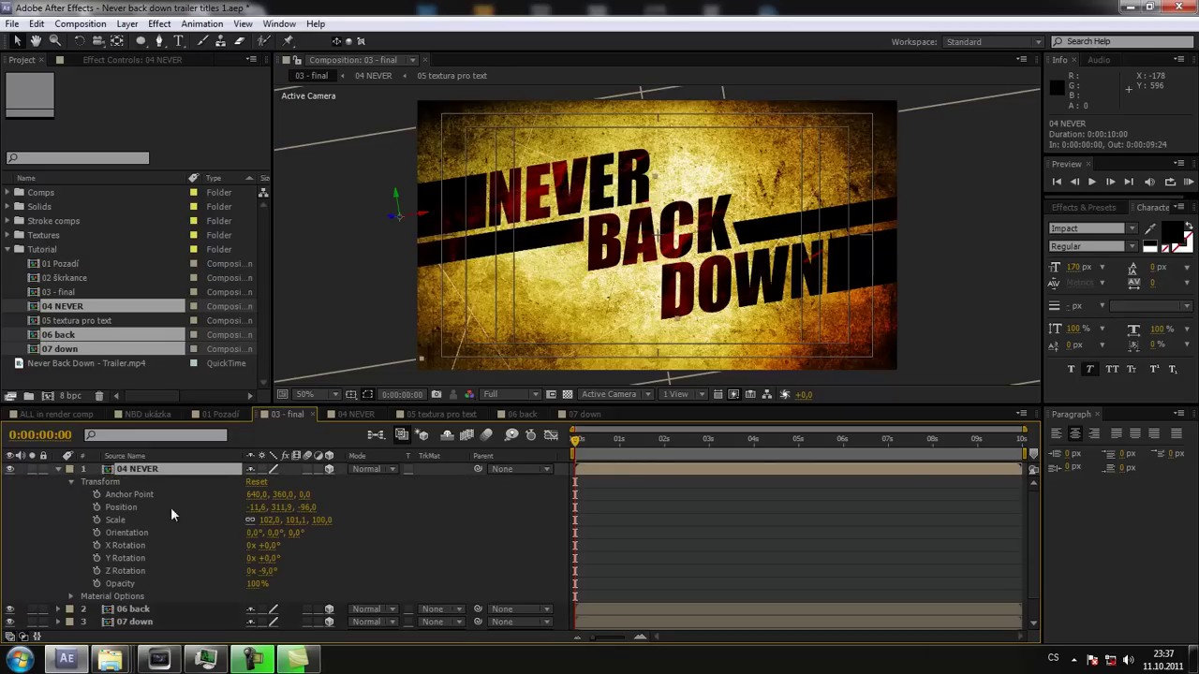
{"action": "left_click", "coordinate": [97, 509]}
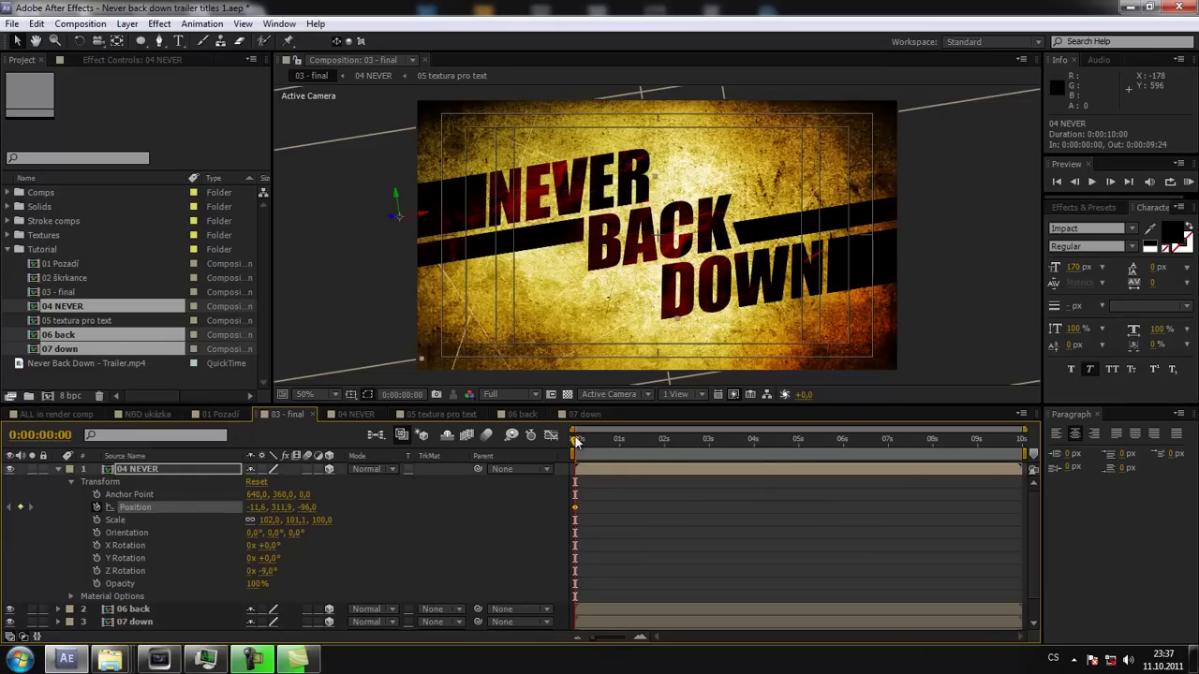
{"action": "left_click_drag", "start_coordinate": [424, 217], "coordinate": [197, 257]}
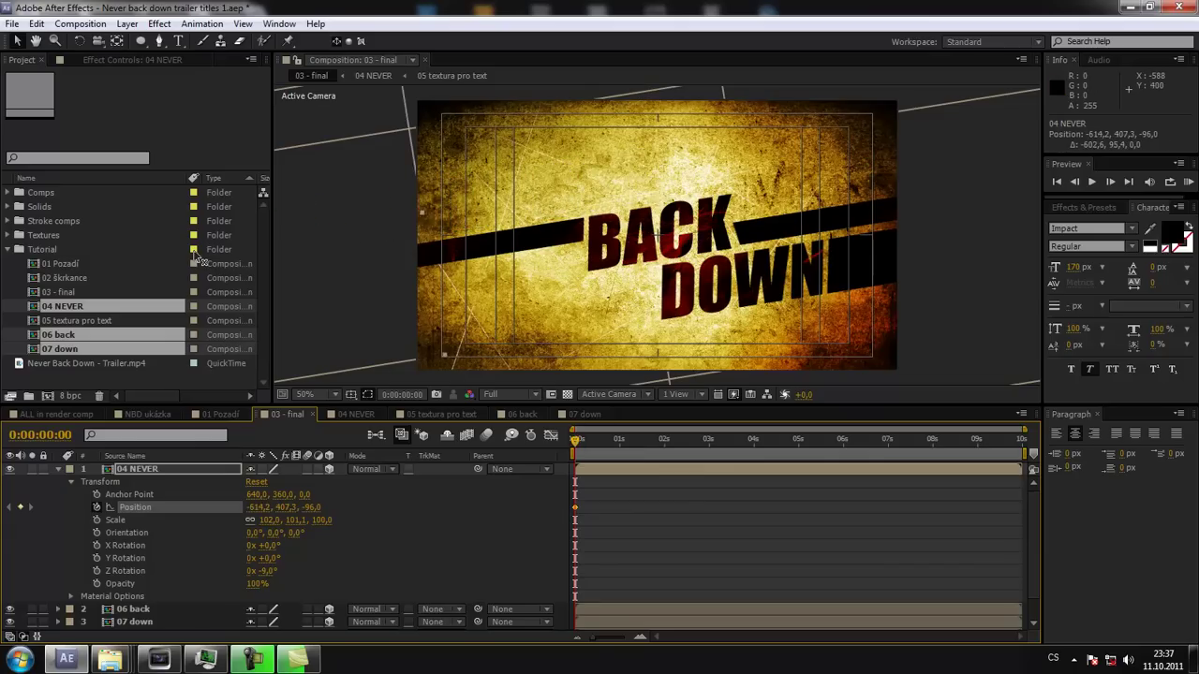
At 0:00:01:01, bring NEVER back into place at about -14.2, 312.3, -96.
{"action": "left_click_drag", "start_coordinate": [575, 455], "coordinate": [612, 456]}
{"action": "left_click", "coordinate": [585, 453]}
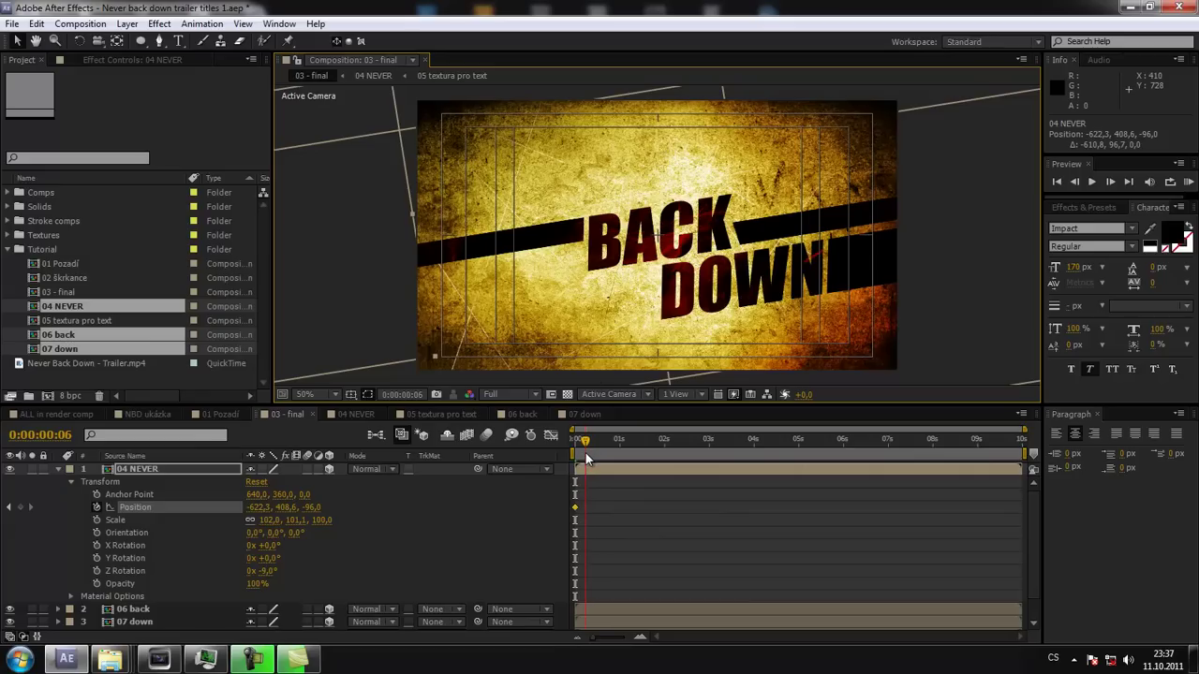
{"action": "left_click_drag", "start_coordinate": [585, 452], "coordinate": [621, 453]}
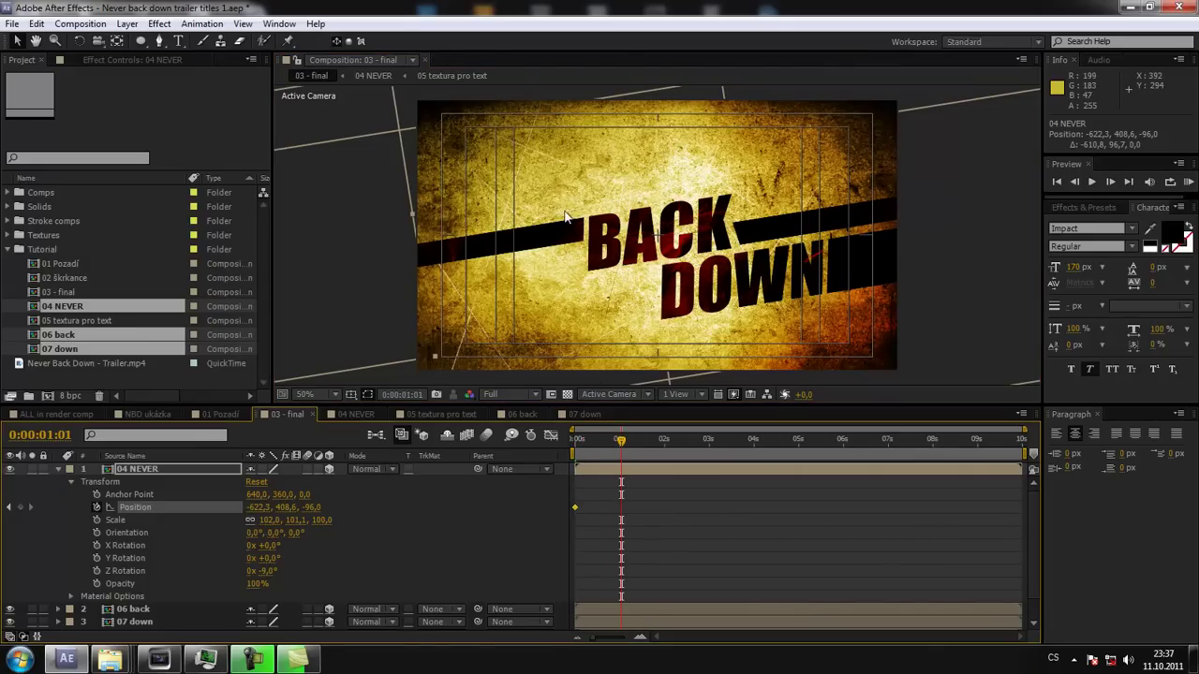
{"action": "key", "text": "comma"}
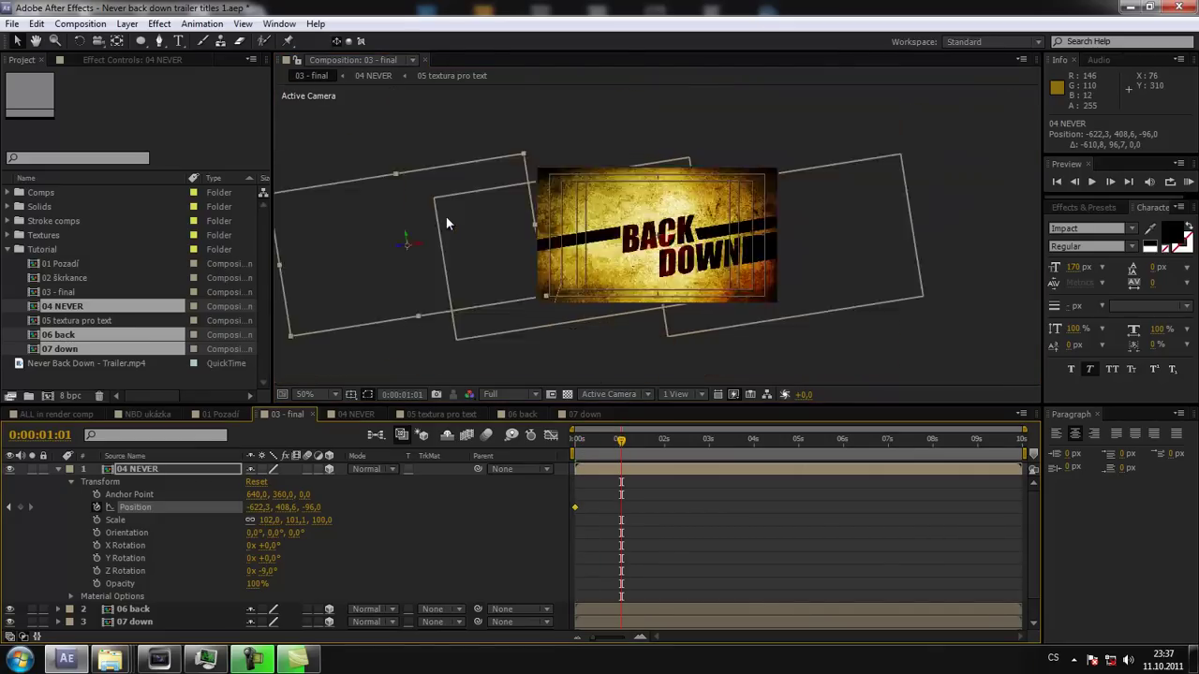
{"action": "left_click_drag", "start_coordinate": [417, 247], "coordinate": [538, 242]}
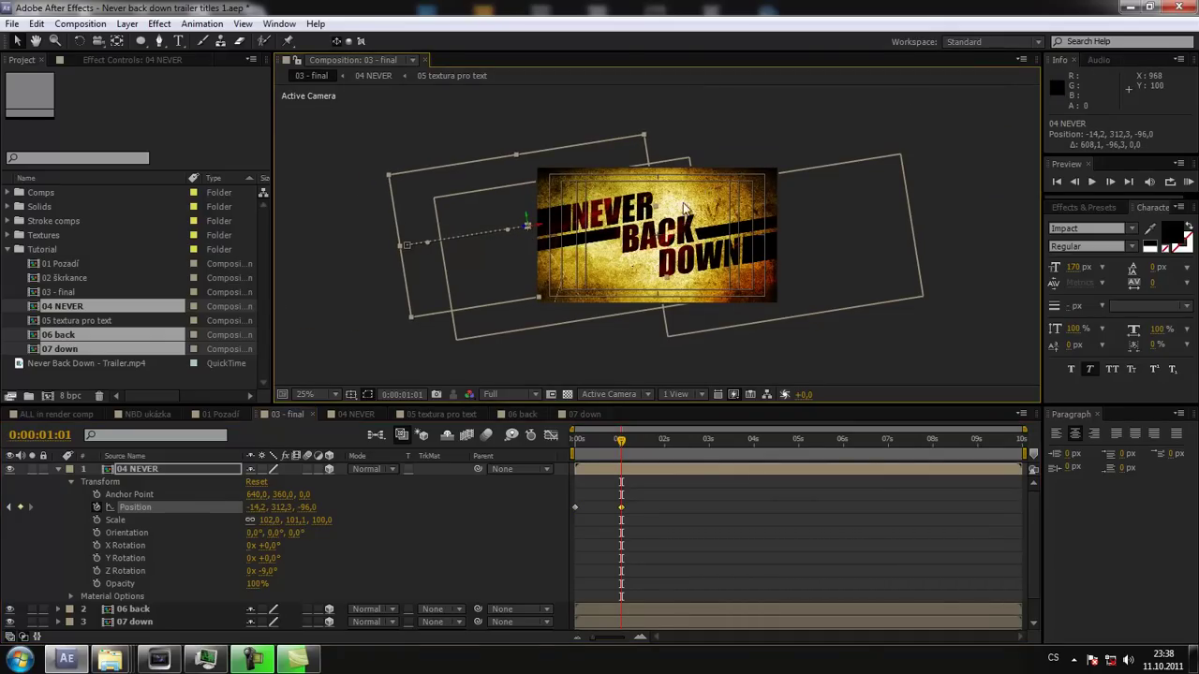
{"action": "key", "text": "period"}
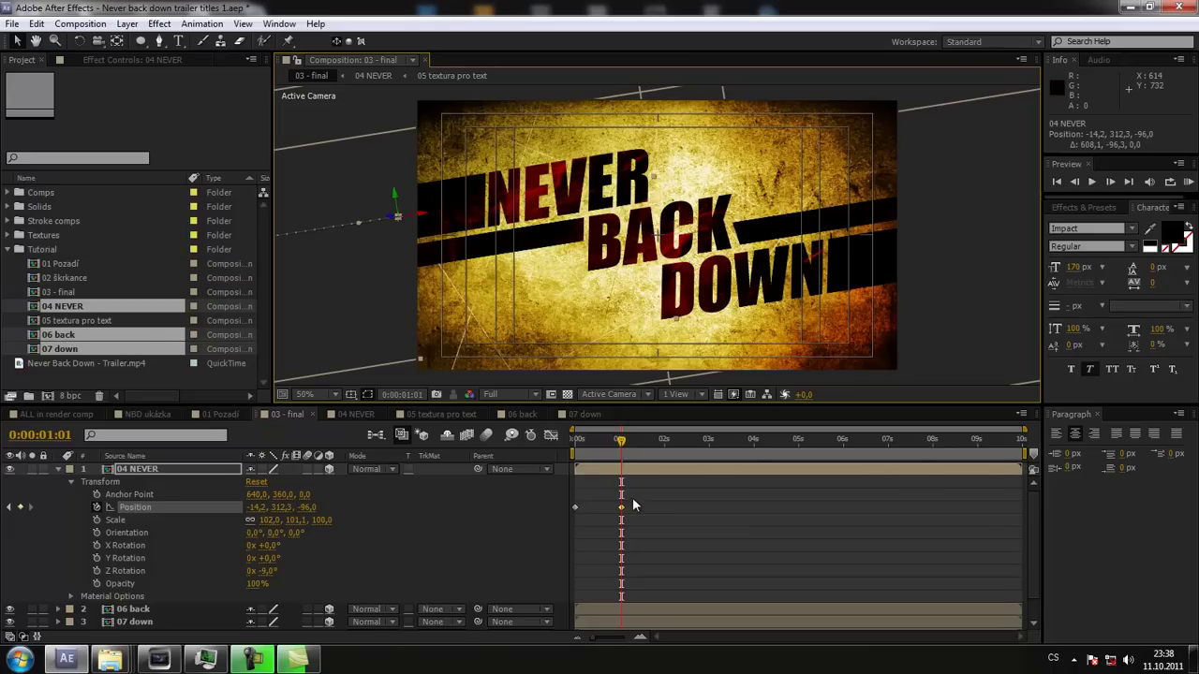
Keyframe 06 back's Position from off-frame left (-666.2, 566.9, -96) at 0s to 187.8, 431.6, -96 at 1s.
{"action": "left_click", "coordinate": [59, 468]}
{"action": "left_click", "coordinate": [128, 481]}
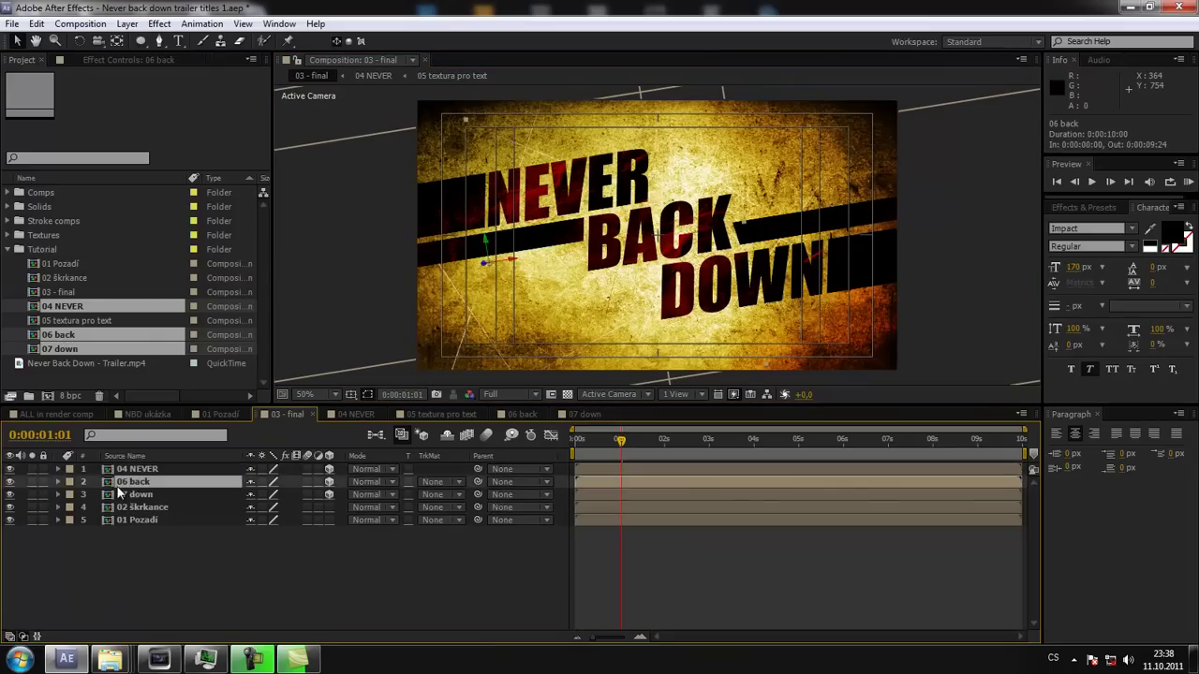
{"action": "left_click", "coordinate": [59, 481]}
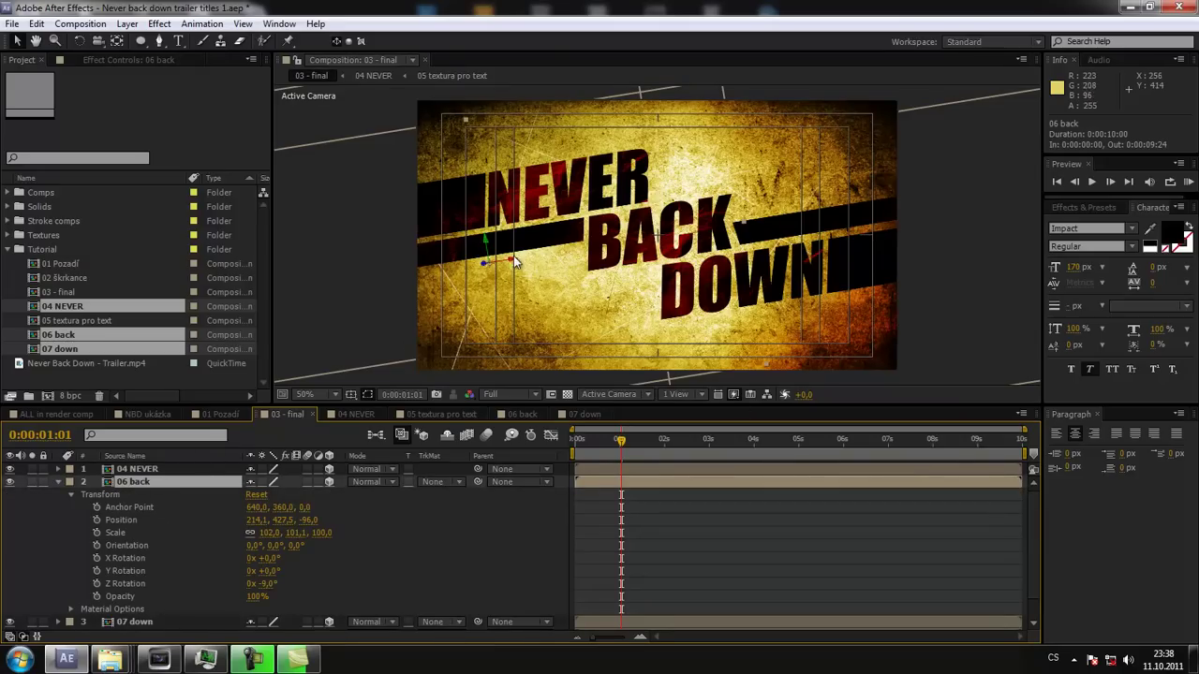
{"action": "left_click_drag", "start_coordinate": [620, 448], "coordinate": [548, 456]}
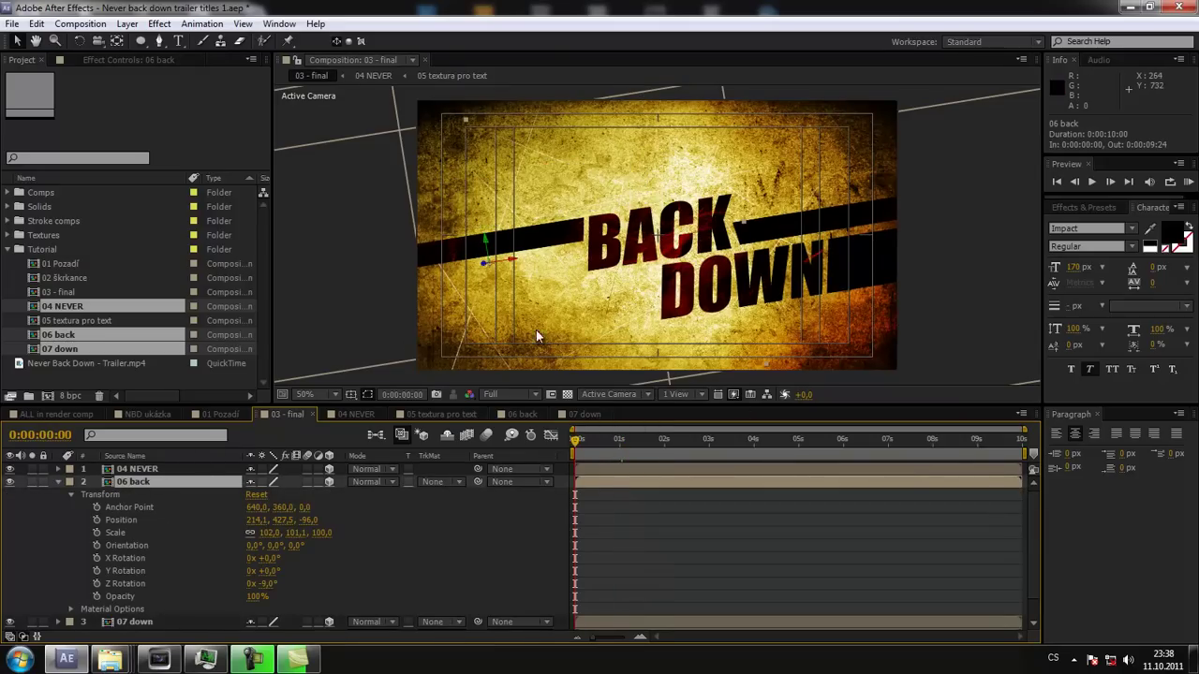
{"action": "left_click_drag", "start_coordinate": [520, 263], "coordinate": [131, 324]}
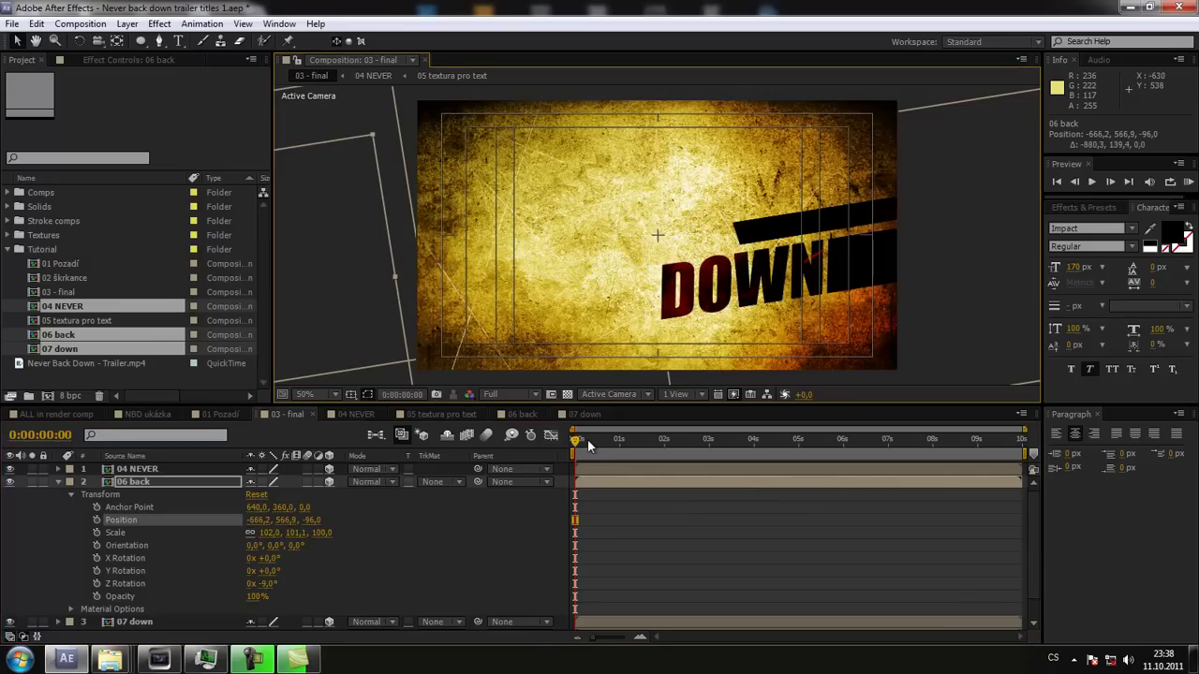
{"action": "left_click", "coordinate": [102, 522]}
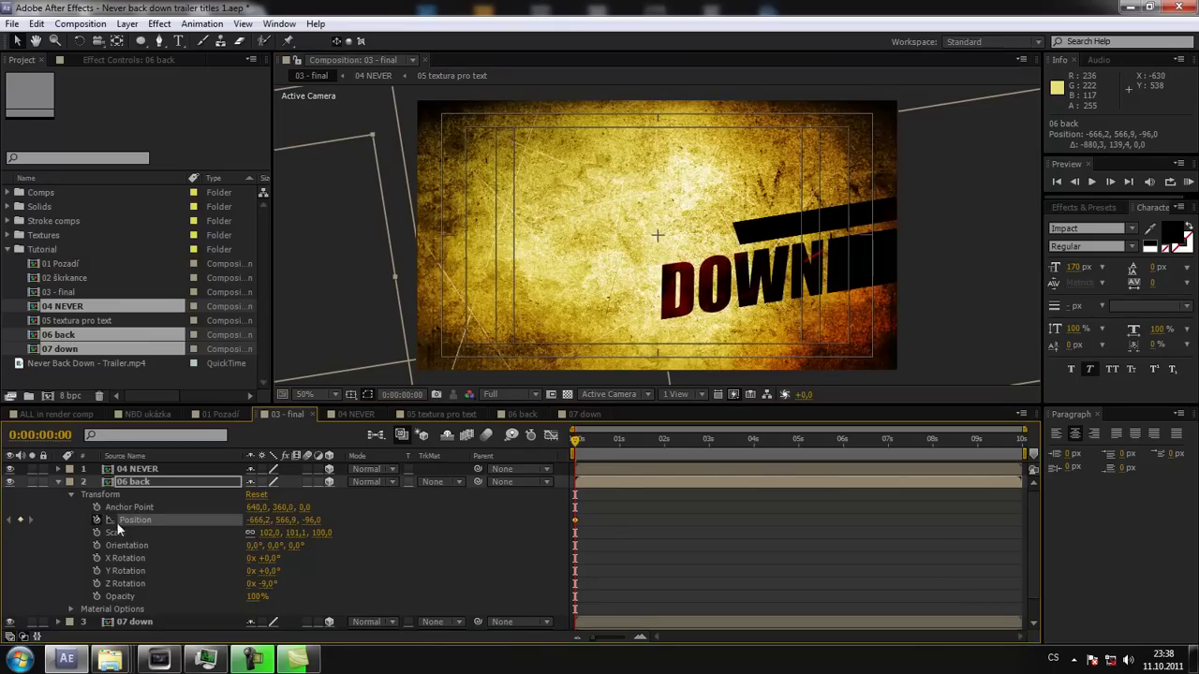
{"action": "left_click_drag", "start_coordinate": [575, 441], "coordinate": [620, 451]}
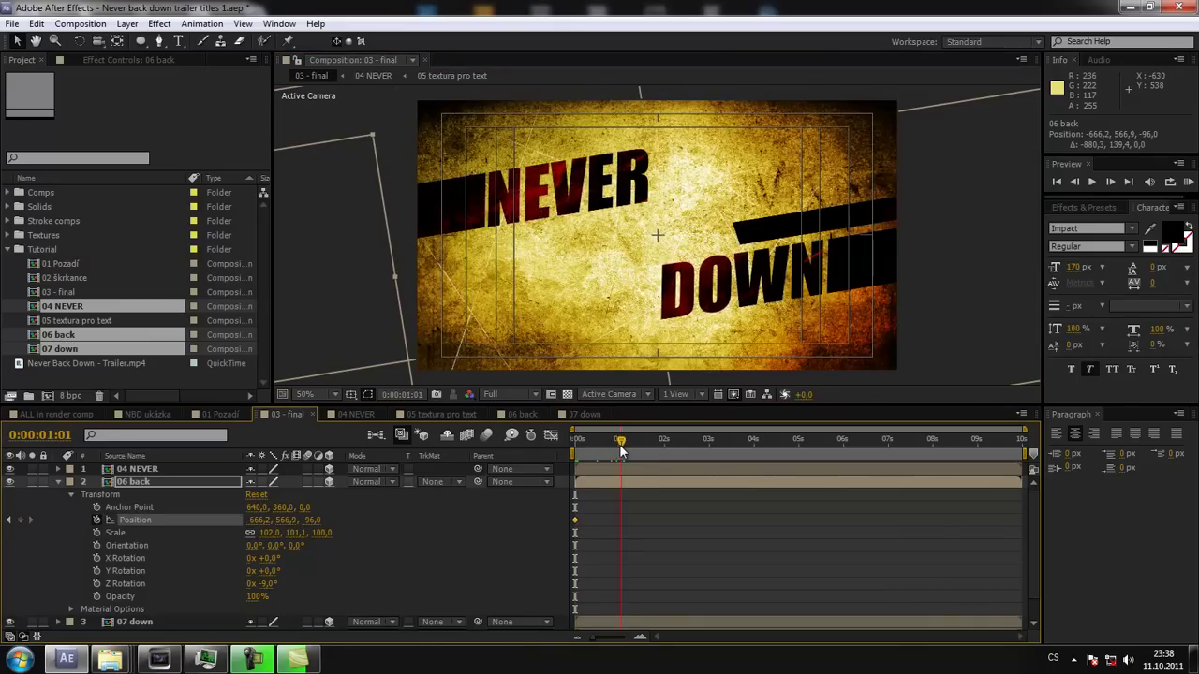
{"action": "key", "text": "comma"}
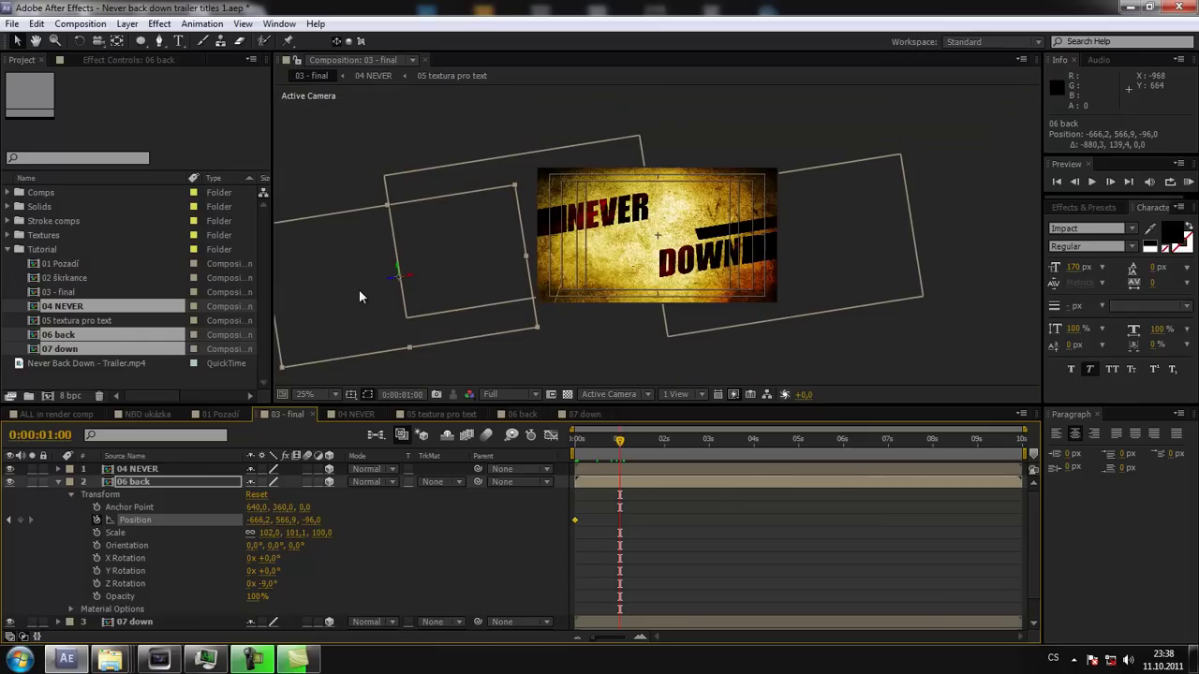
{"action": "left_click_drag", "start_coordinate": [410, 278], "coordinate": [578, 272]}
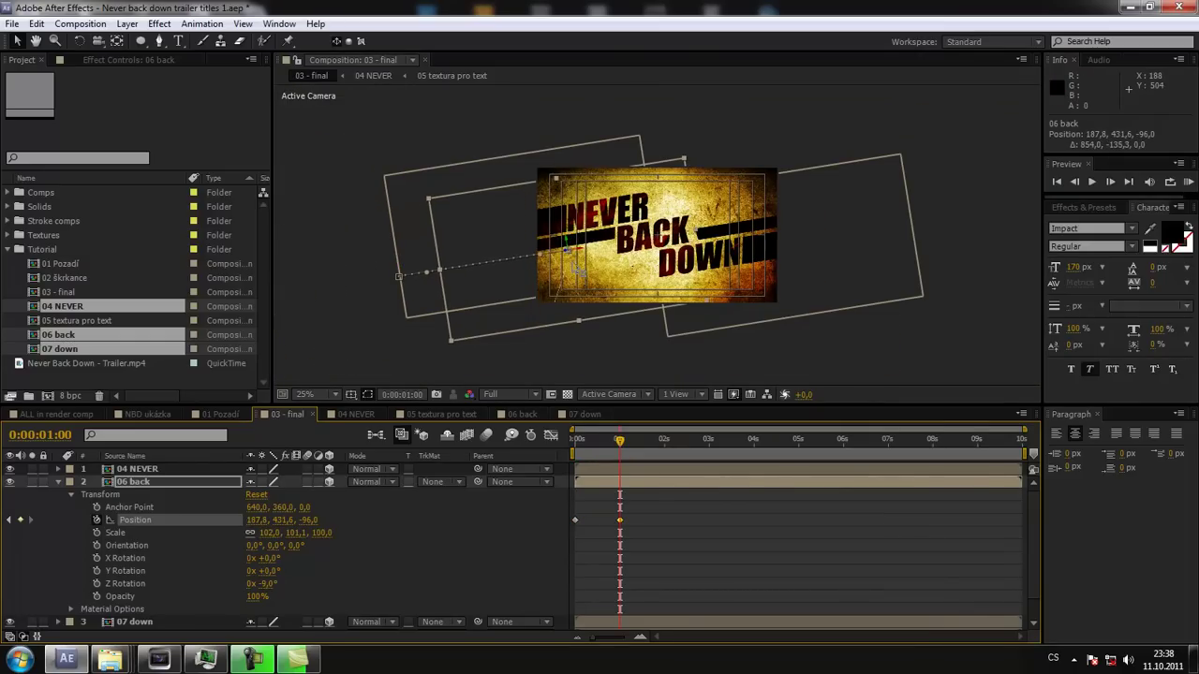
{"action": "left_click", "coordinate": [59, 481]}
Keyframe 07 down's Position from off-frame right (1907.4, 311.3, -96) to 1248.5, 415.6, -96 by 0:00:01:01.
{"action": "left_click", "coordinate": [146, 497]}
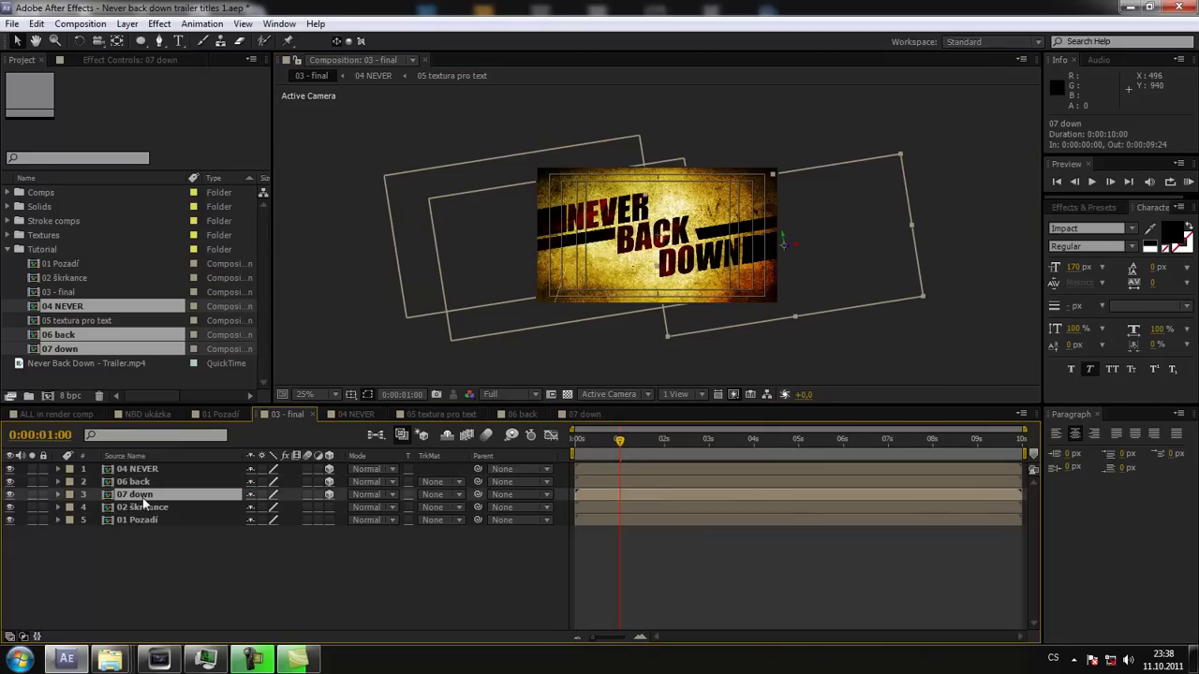
{"action": "left_click", "coordinate": [58, 494]}
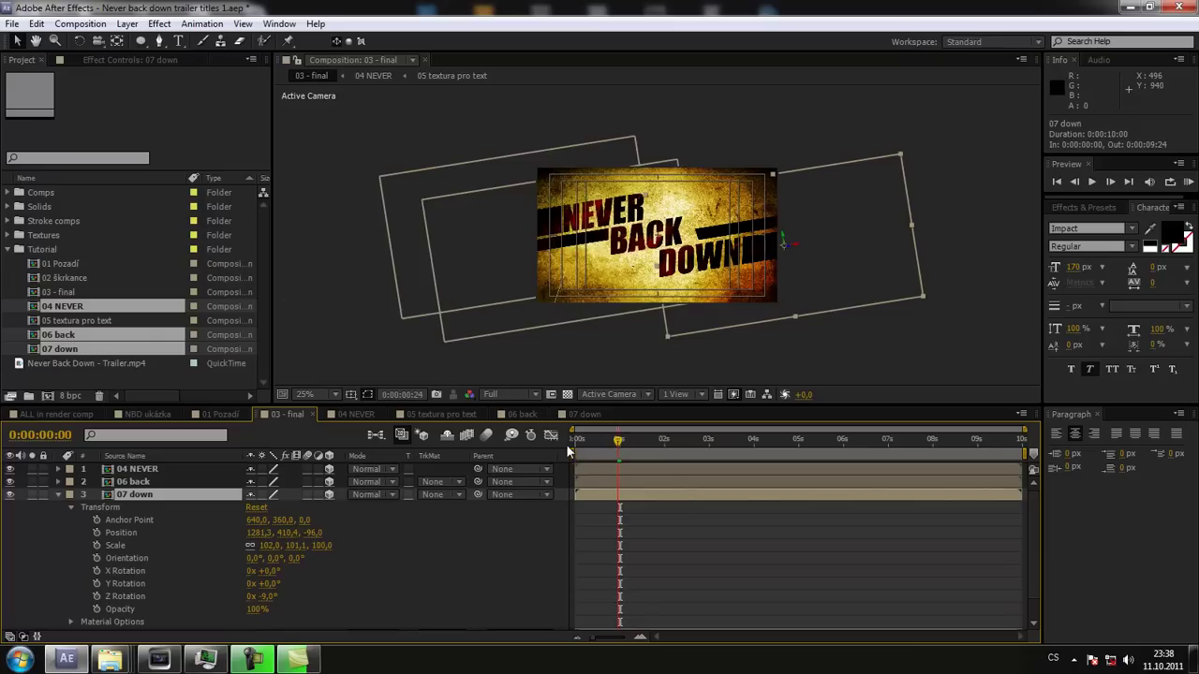
{"action": "key", "text": "Home"}
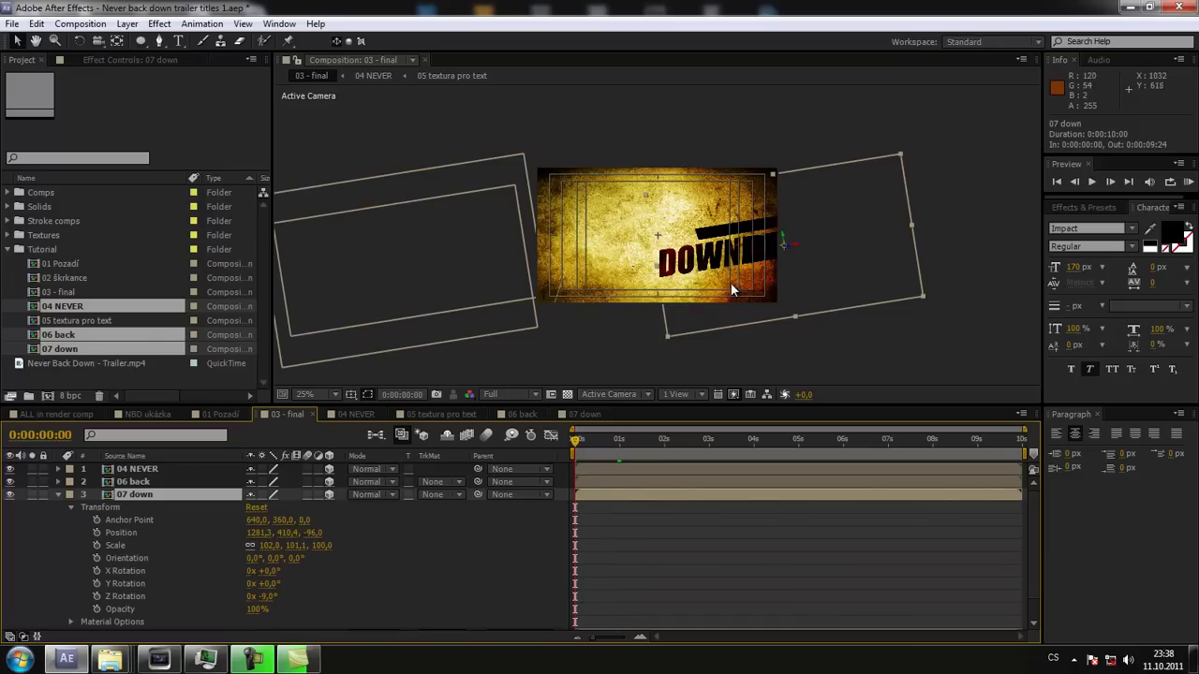
{"action": "key", "text": "alt+shift+p"}
{"action": "left_click_drag", "start_coordinate": [803, 250], "coordinate": [918, 238]}
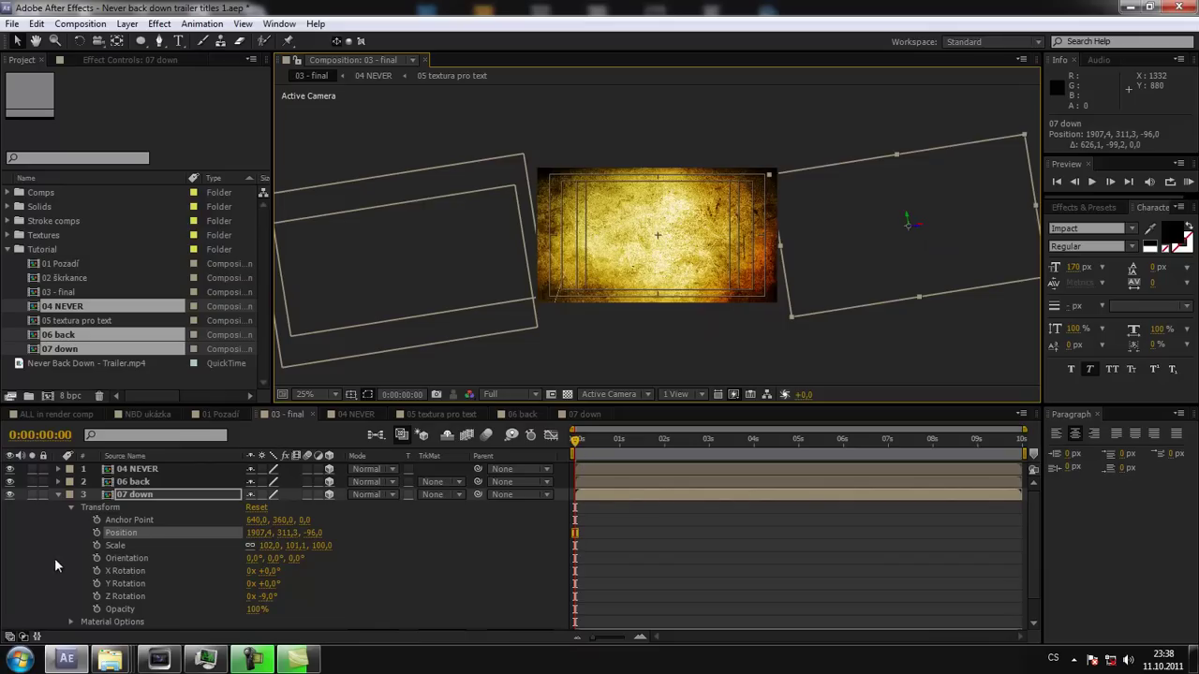
{"action": "left_click", "coordinate": [95, 533]}
{"action": "left_click_drag", "start_coordinate": [576, 440], "coordinate": [626, 448]}
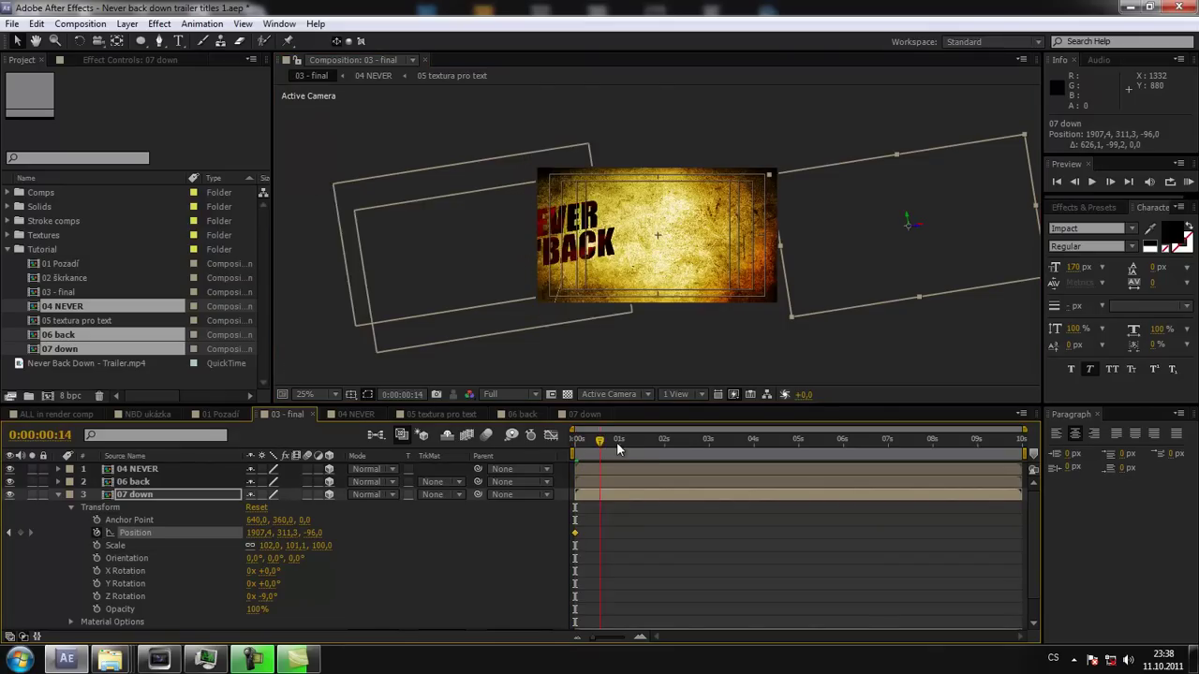
{"action": "left_click_drag", "start_coordinate": [922, 228], "coordinate": [801, 259]}
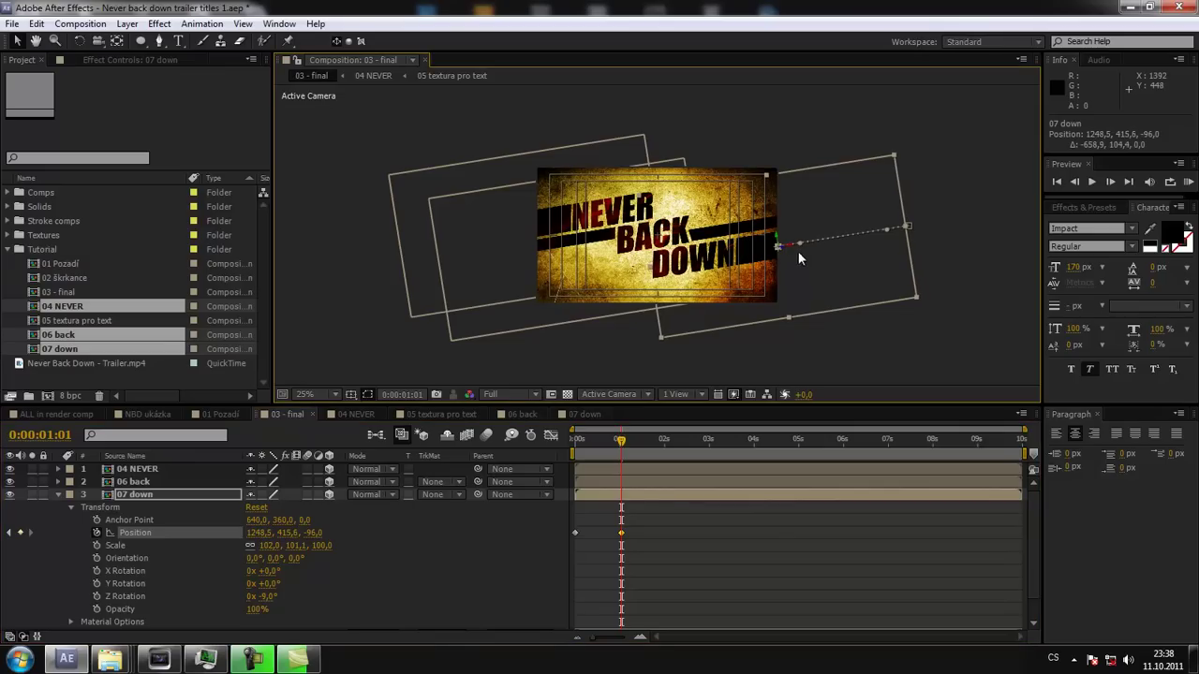
{"action": "left_click", "coordinate": [577, 415]}
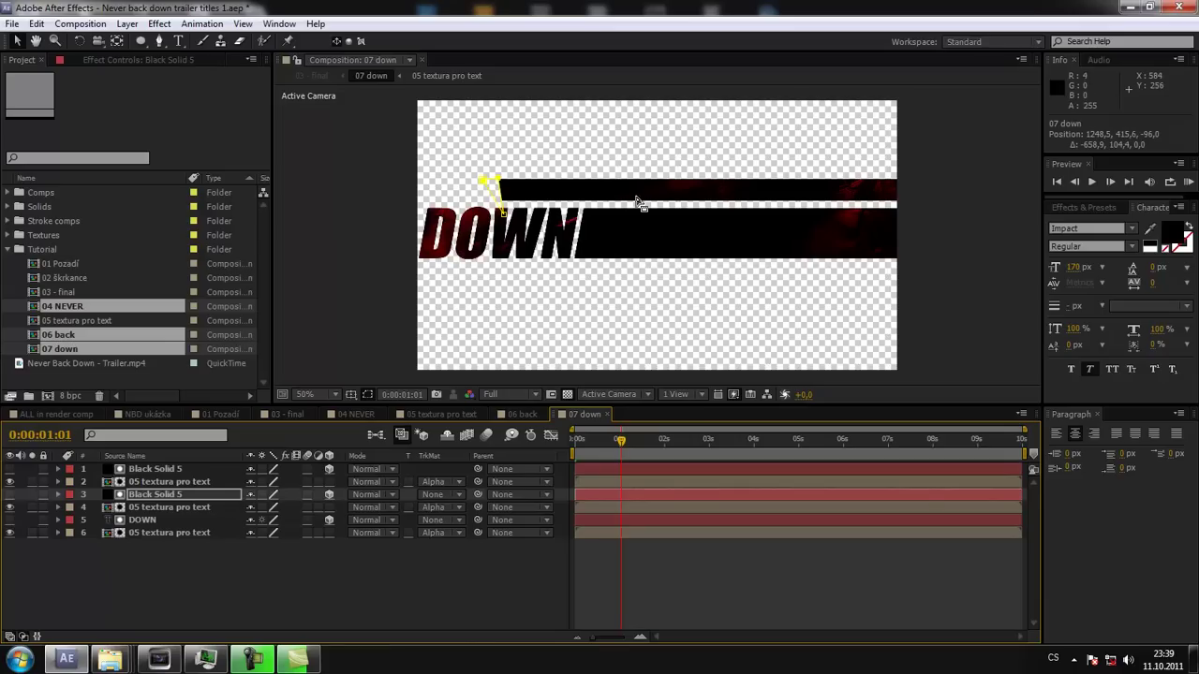
{"action": "left_click", "coordinate": [701, 187]}
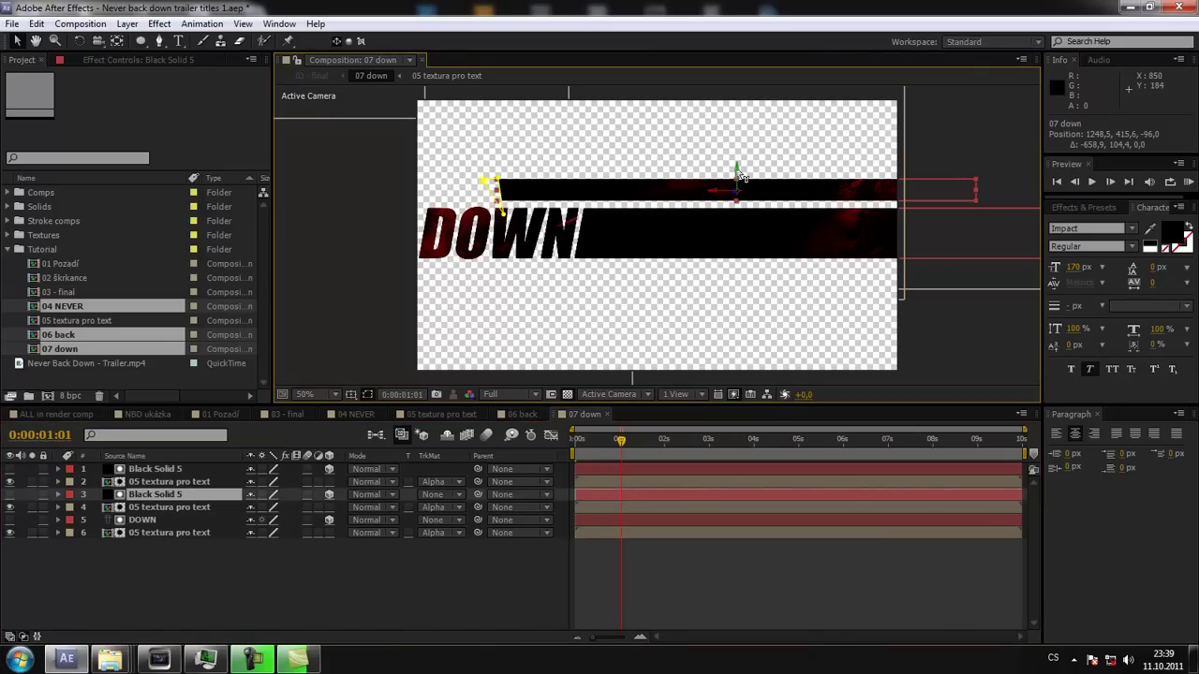
{"action": "key", "text": "Return"}
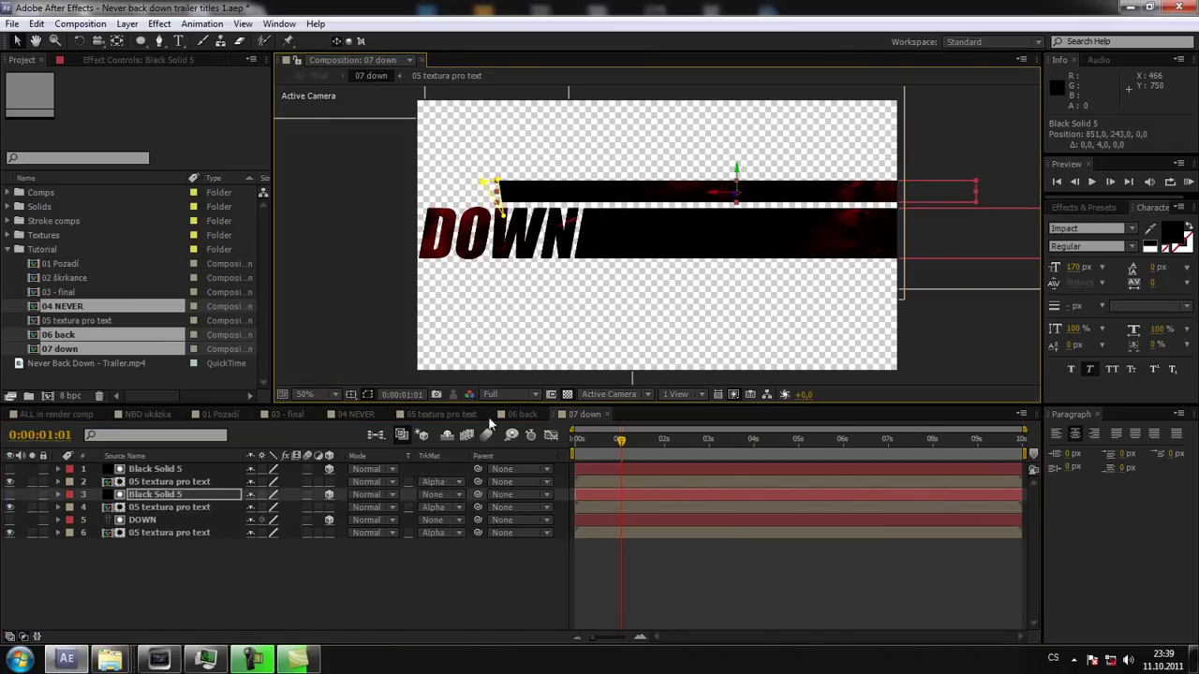
{"action": "left_click", "coordinate": [308, 415]}
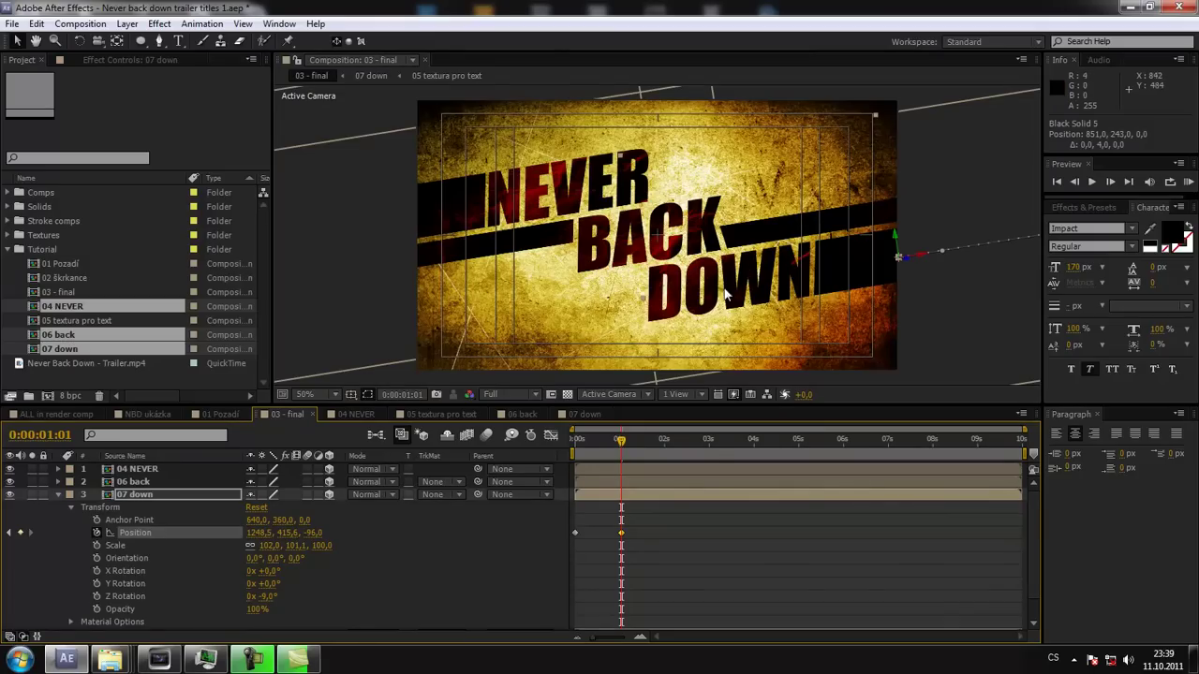
Scrub the slide-in, then shift BACK's Position keyframe by ten frames.
{"action": "key", "text": "comma"}
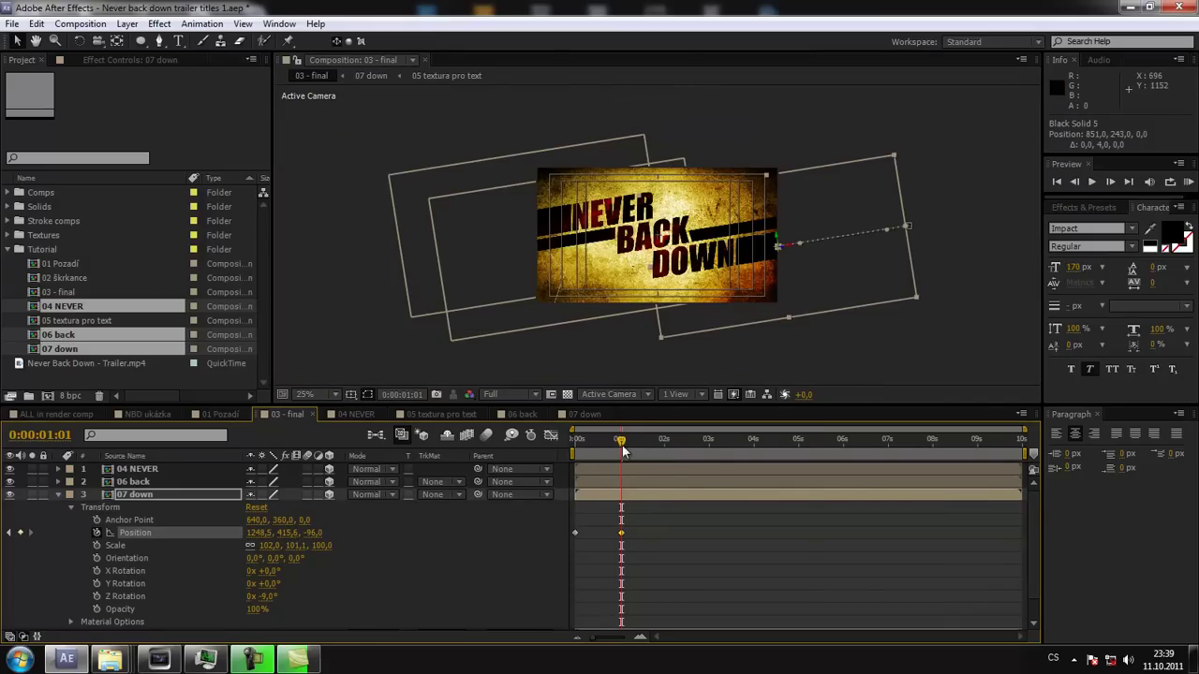
{"action": "left_click", "coordinate": [606, 444]}
{"action": "left_click_drag", "start_coordinate": [606, 444], "coordinate": [568, 455]}
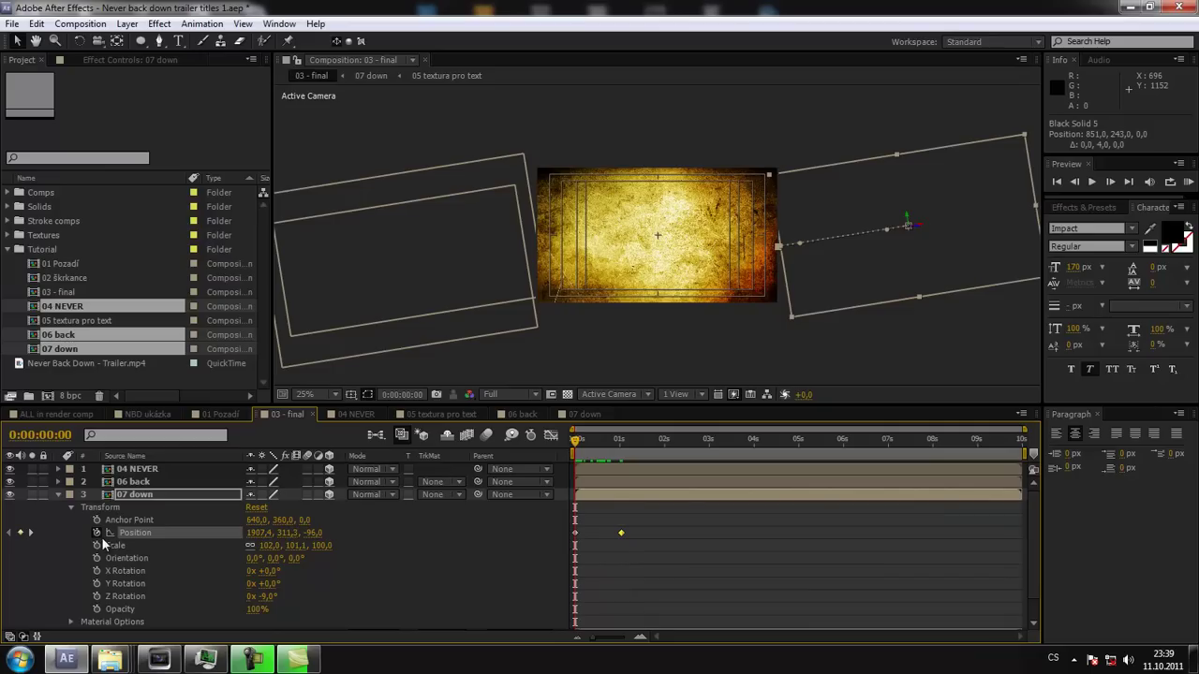
{"action": "left_click", "coordinate": [58, 495]}
{"action": "left_click", "coordinate": [57, 481]}
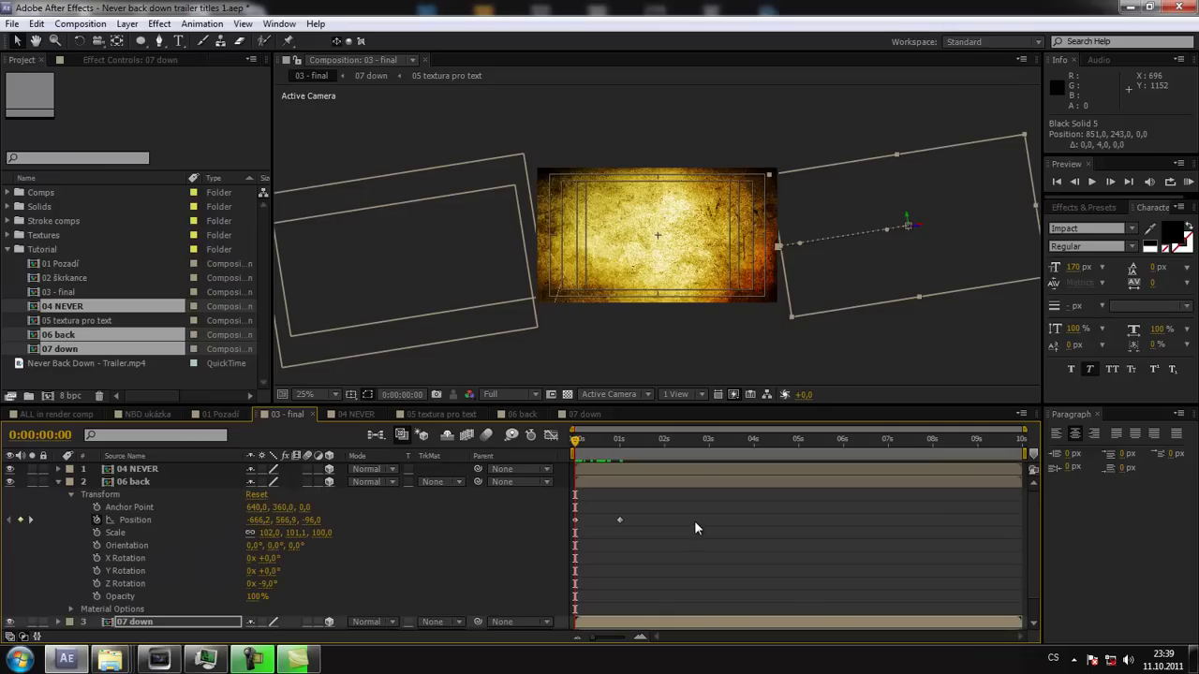
{"action": "mouse_move", "coordinate": [634, 522]}
{"action": "left_mouse_down"}
{"action": "mouse_move", "coordinate": [562, 516]}
{"action": "mouse_move", "coordinate": [593, 520]}
{"action": "mouse_move", "coordinate": [574, 520]}
{"action": "left_mouse_up"}
{"action": "left_click", "coordinate": [59, 483]}
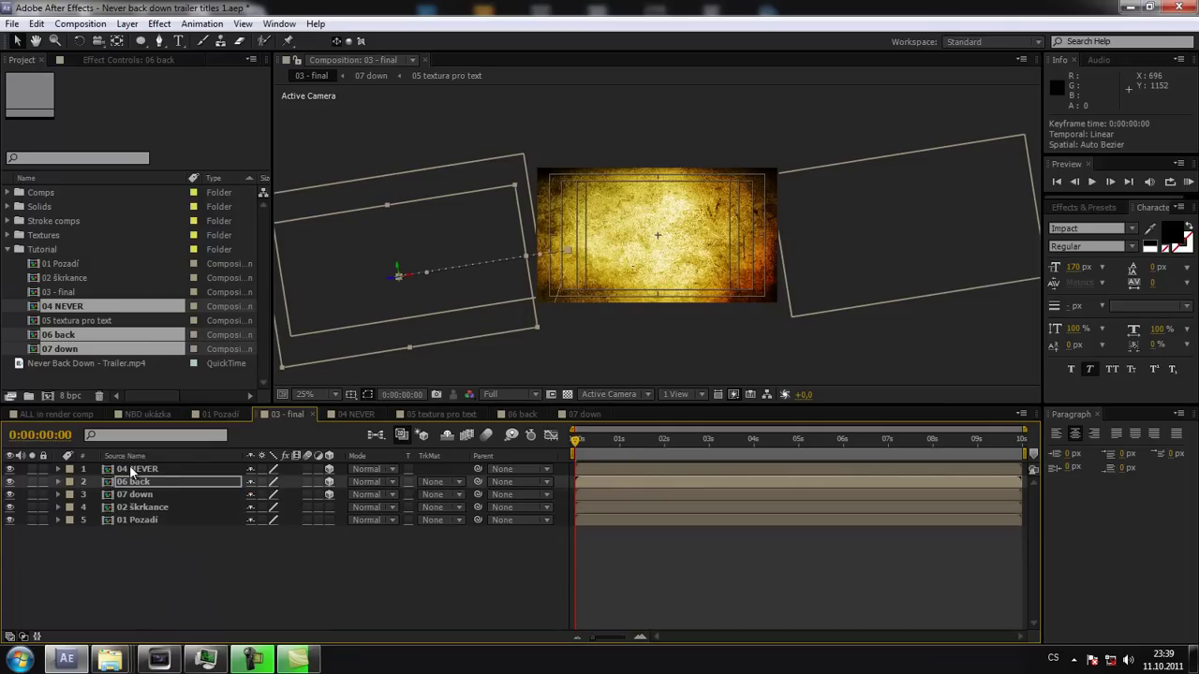
Drag all three words' arrival keyframes to about 0:00:00:06 and RAM preview the faster entrance.
{"action": "left_click", "coordinate": [136, 469]}
{"action": "left_click", "coordinate": [144, 494], "text": "shift"}
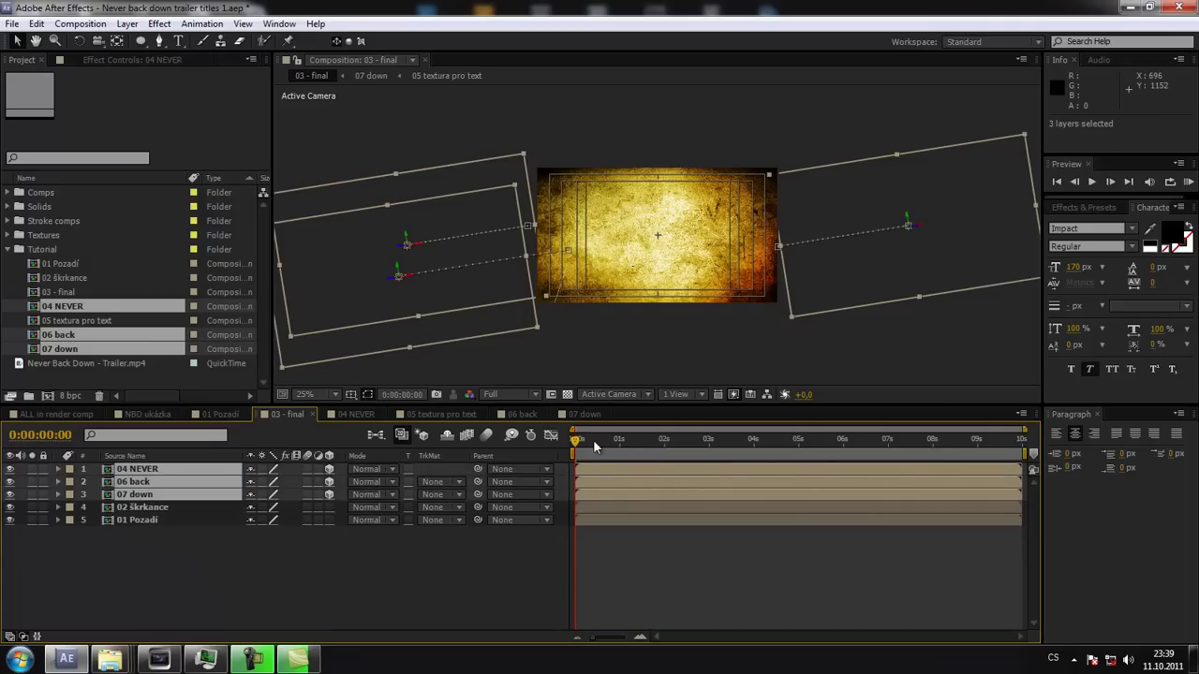
{"action": "key", "text": "u"}
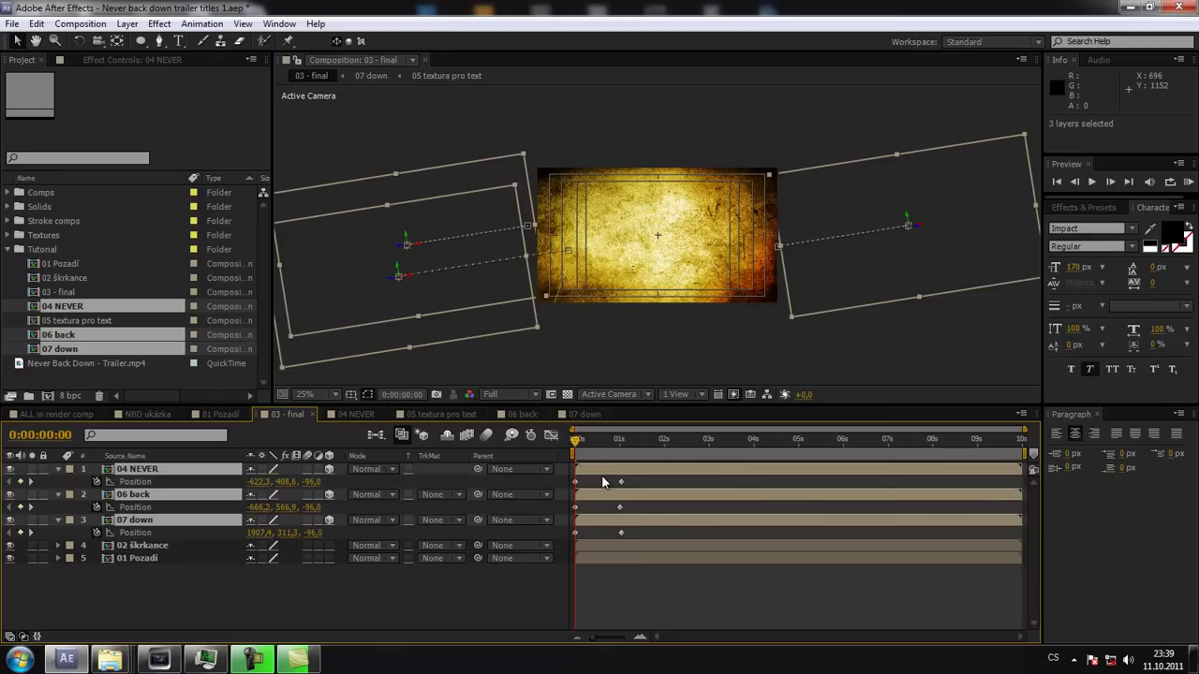
{"action": "left_click_drag", "start_coordinate": [634, 538], "coordinate": [616, 466]}
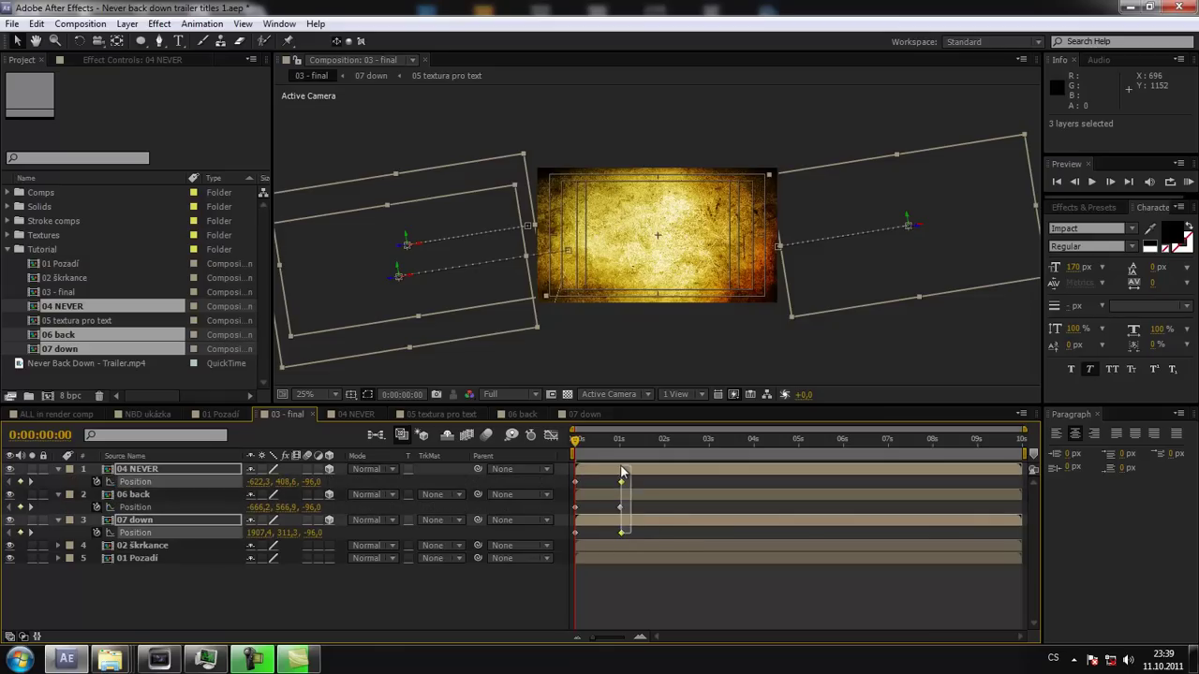
{"action": "left_click_drag", "start_coordinate": [622, 486], "coordinate": [598, 487]}
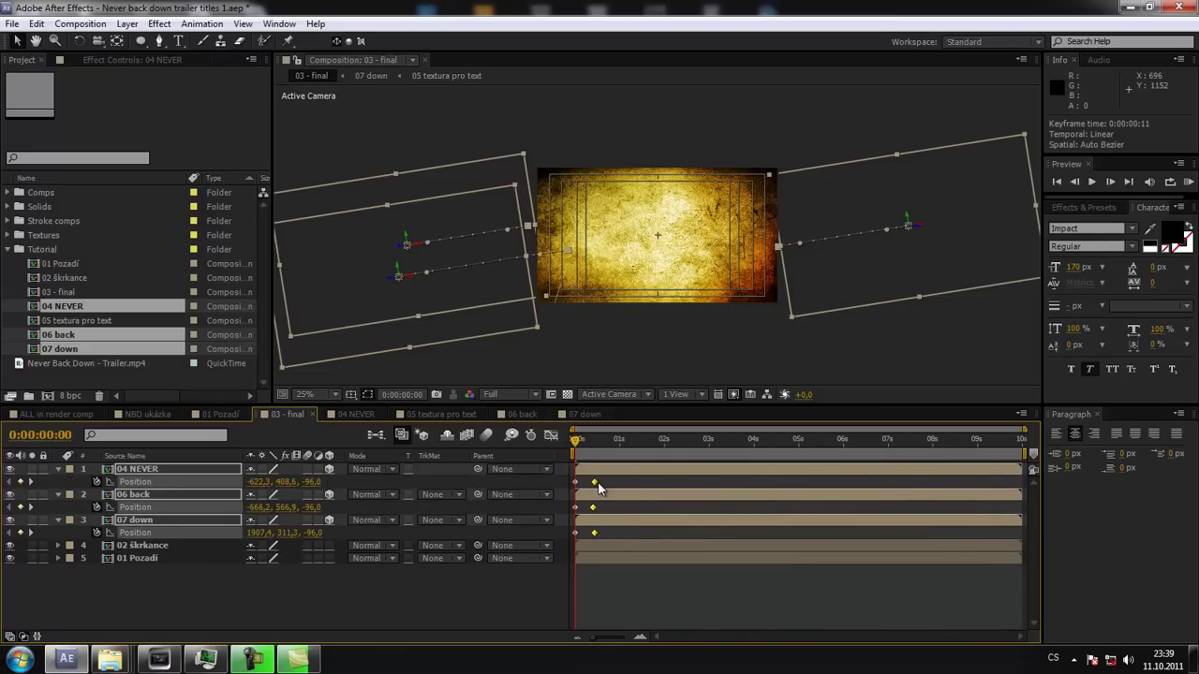
{"action": "key", "text": "KP_0"}
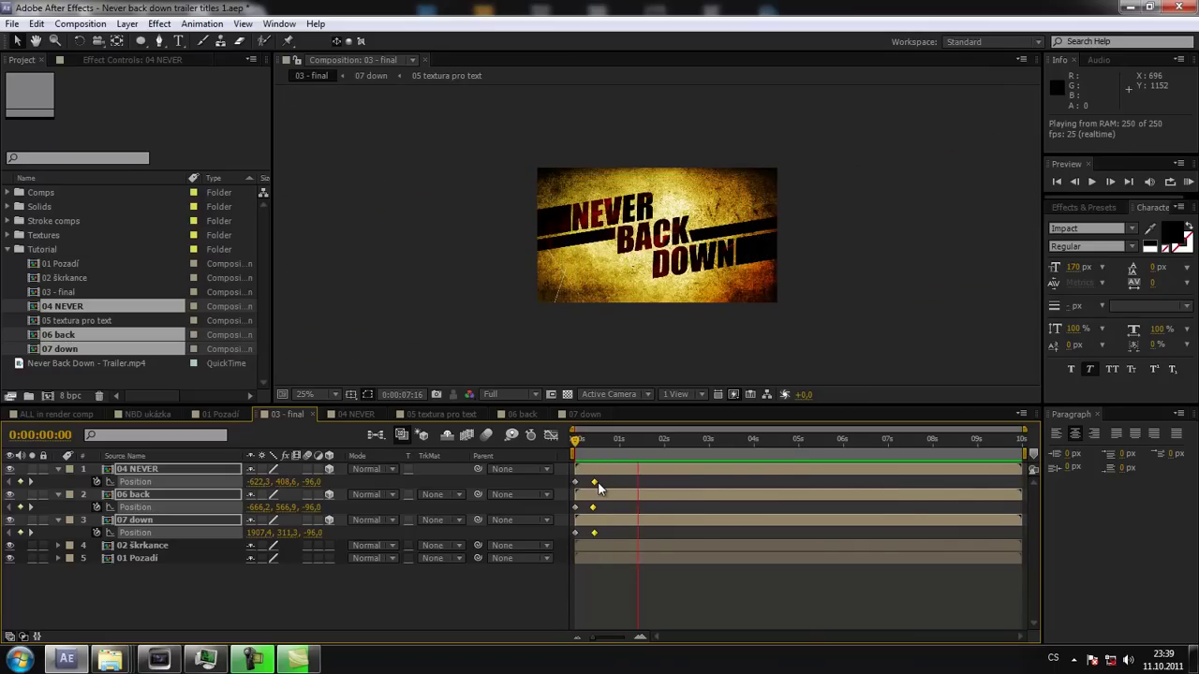
{"action": "left_click_drag", "start_coordinate": [604, 532], "coordinate": [584, 484]}
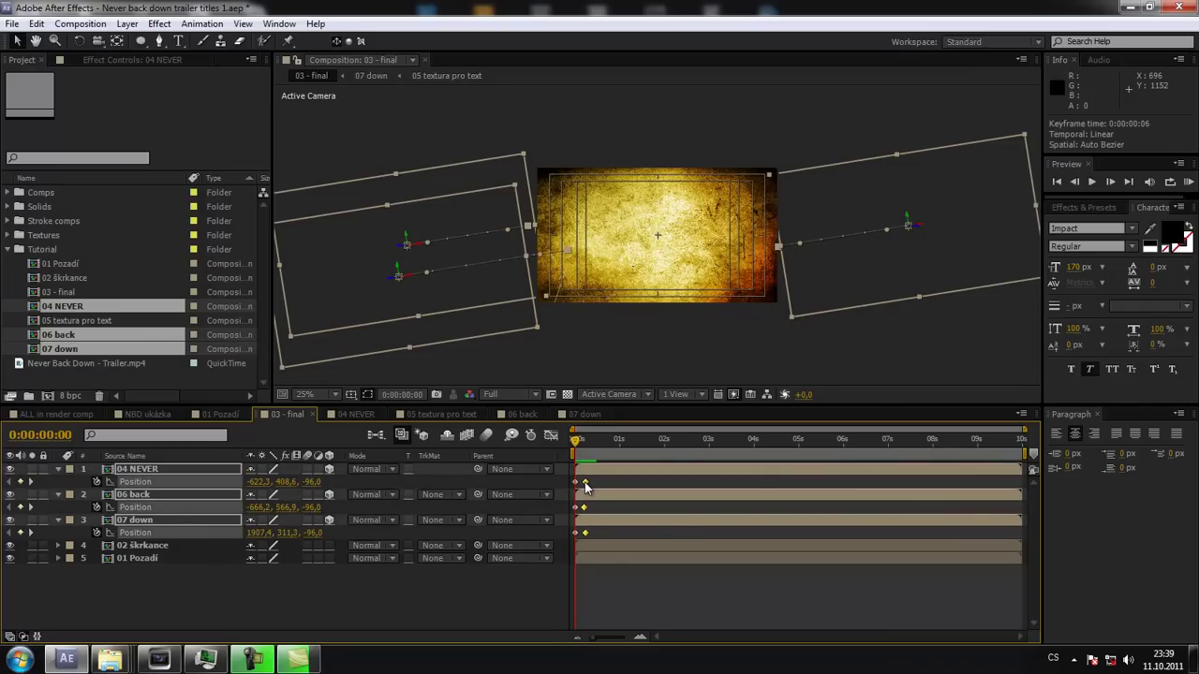
{"action": "key", "text": "KP_0"}
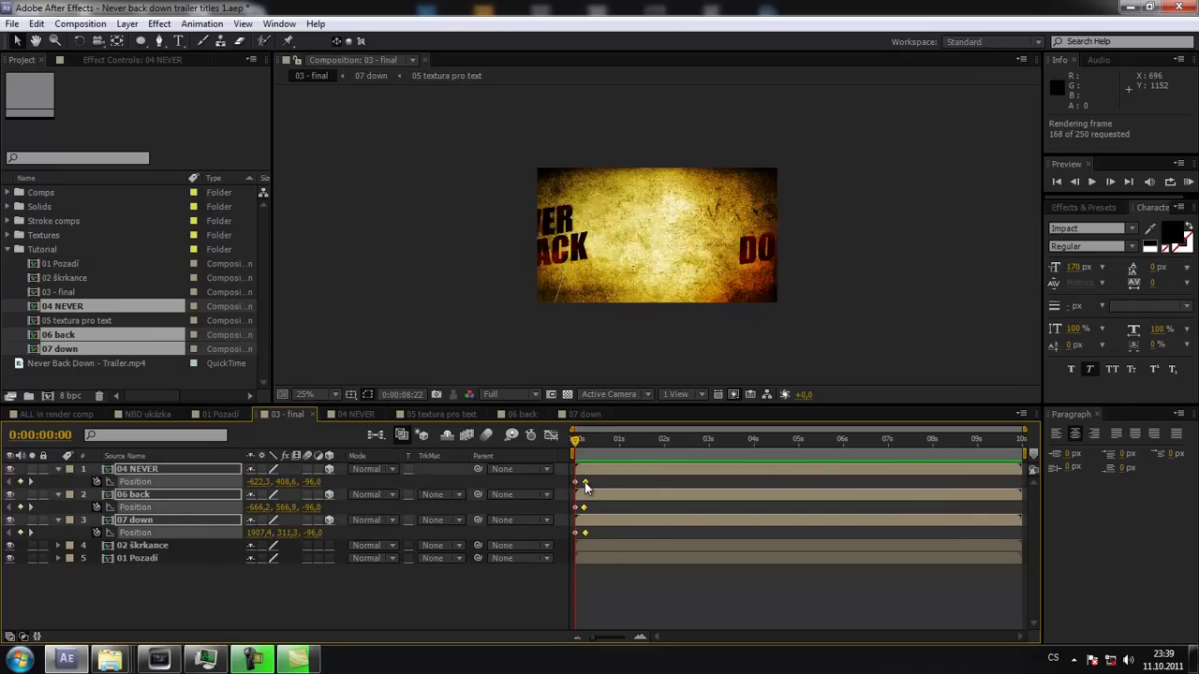
{"action": "key", "text": "space"}
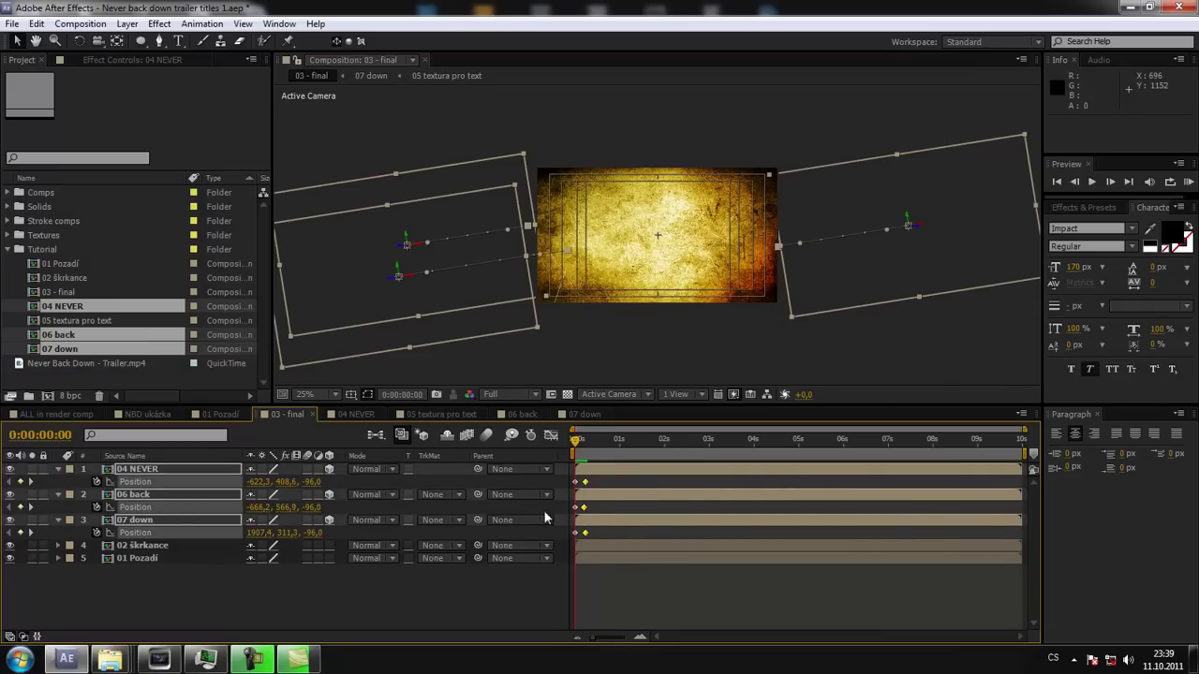
{"action": "left_click", "coordinate": [593, 578]}
Delay BACK's entrance by about five frames and check the words at frame 5.
{"action": "mouse_move", "coordinate": [602, 513]}
{"action": "left_mouse_down"}
{"action": "mouse_move", "coordinate": [573, 502]}
{"action": "mouse_move", "coordinate": [586, 508]}
{"action": "mouse_move", "coordinate": [570, 527]}
{"action": "mouse_move", "coordinate": [586, 536]}
{"action": "left_mouse_up"}
{"action": "left_click_drag", "start_coordinate": [576, 441], "coordinate": [616, 452]}
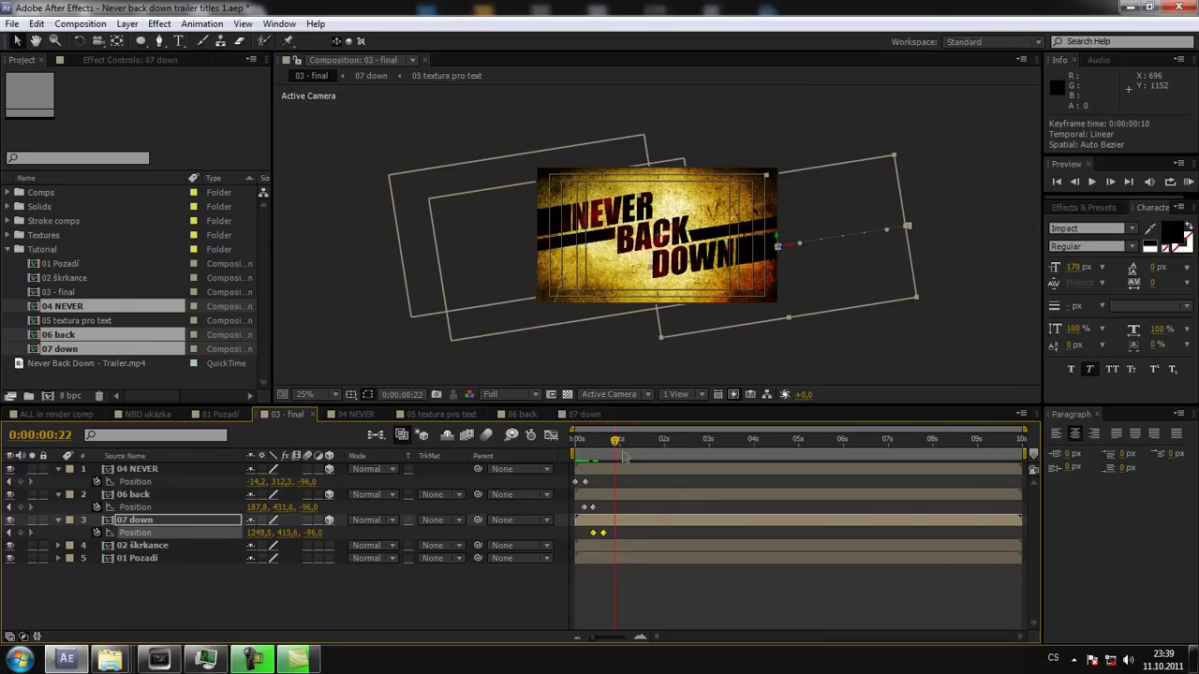
{"action": "left_click", "coordinate": [455, 593]}
{"action": "scroll", "coordinate": [721, 304], "scroll_direction": "up", "scroll_amount": 2}
{"action": "scroll", "coordinate": [721, 303], "scroll_direction": "down", "scroll_amount": 2}
{"action": "scroll", "coordinate": [722, 302], "scroll_direction": "up", "scroll_amount": 2}
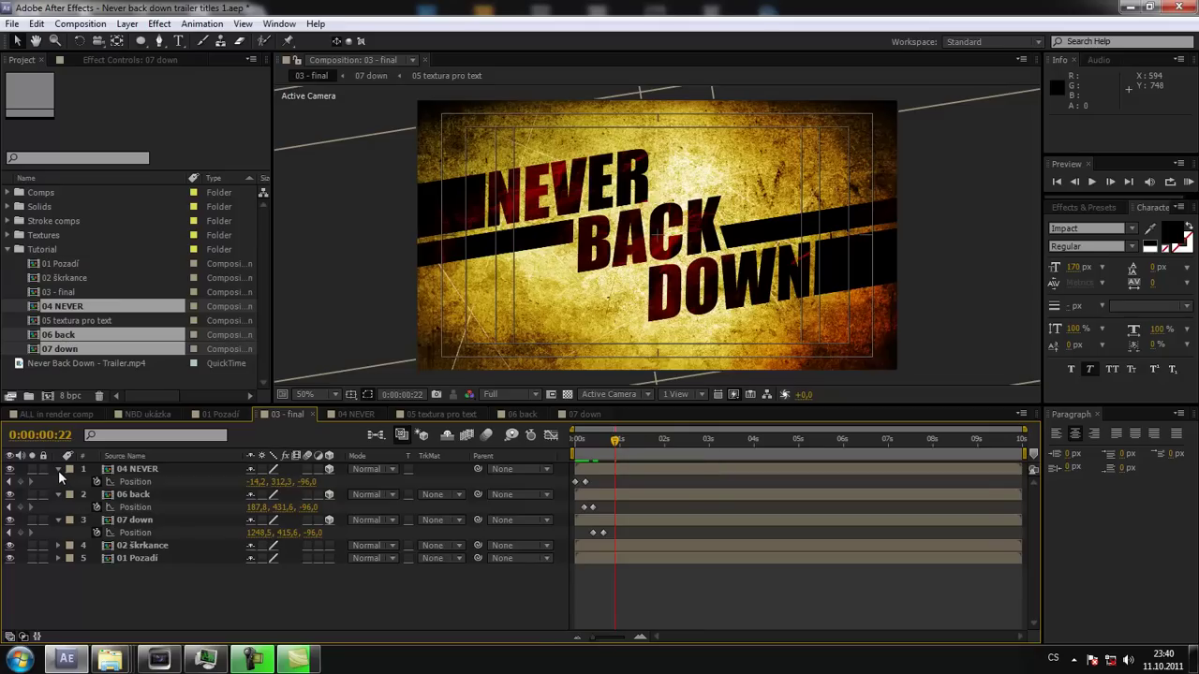
Collapse the NEVER, BACK and DOWN Position rows and scrub through the staggered slide-in.
{"action": "left_click", "coordinate": [58, 469]}
{"action": "left_click", "coordinate": [58, 482]}
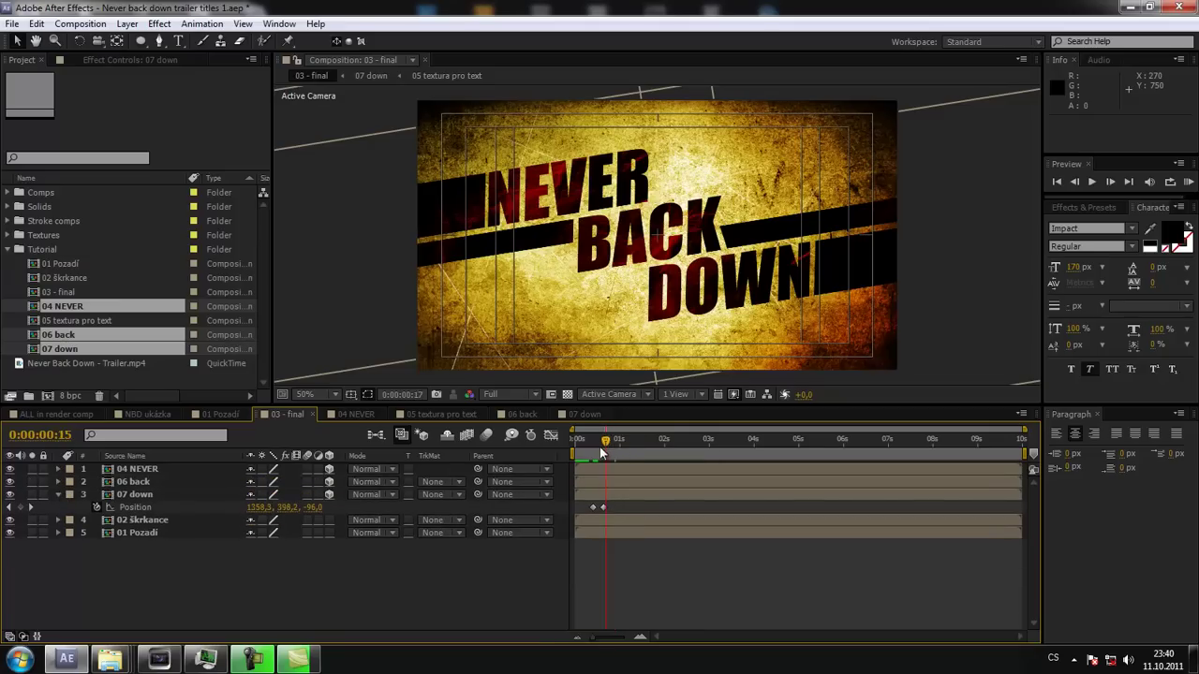
{"action": "left_click_drag", "start_coordinate": [601, 449], "coordinate": [578, 451]}
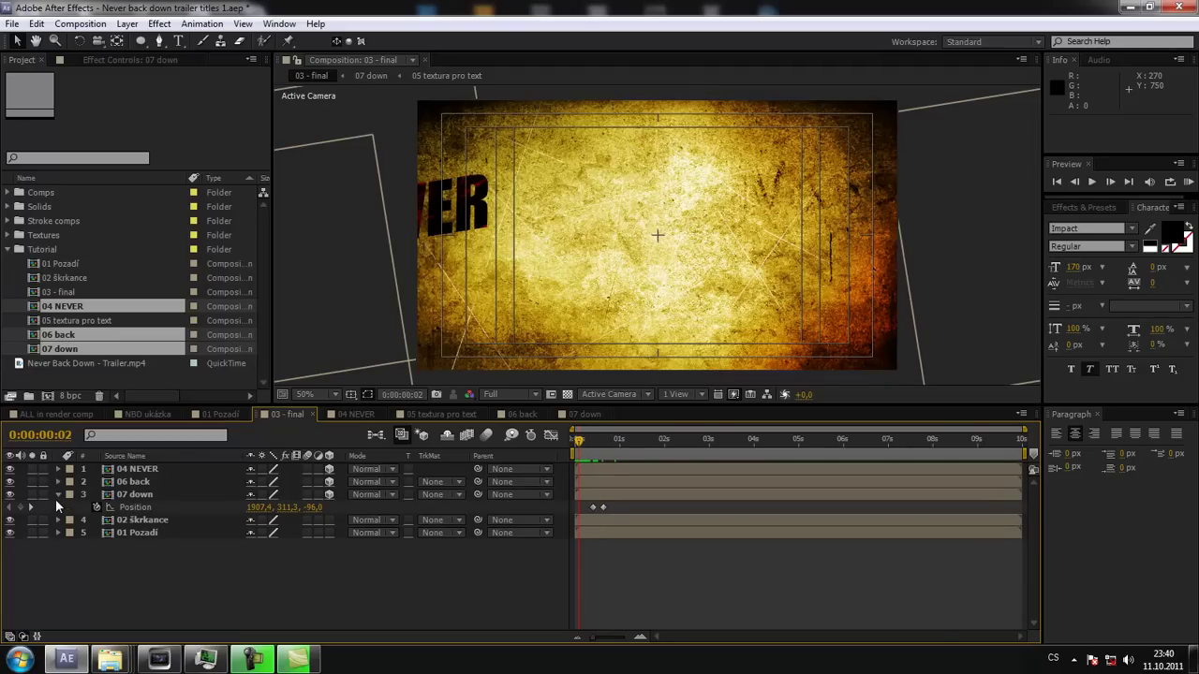
{"action": "left_click", "coordinate": [58, 495]}
{"action": "left_click", "coordinate": [577, 441]}
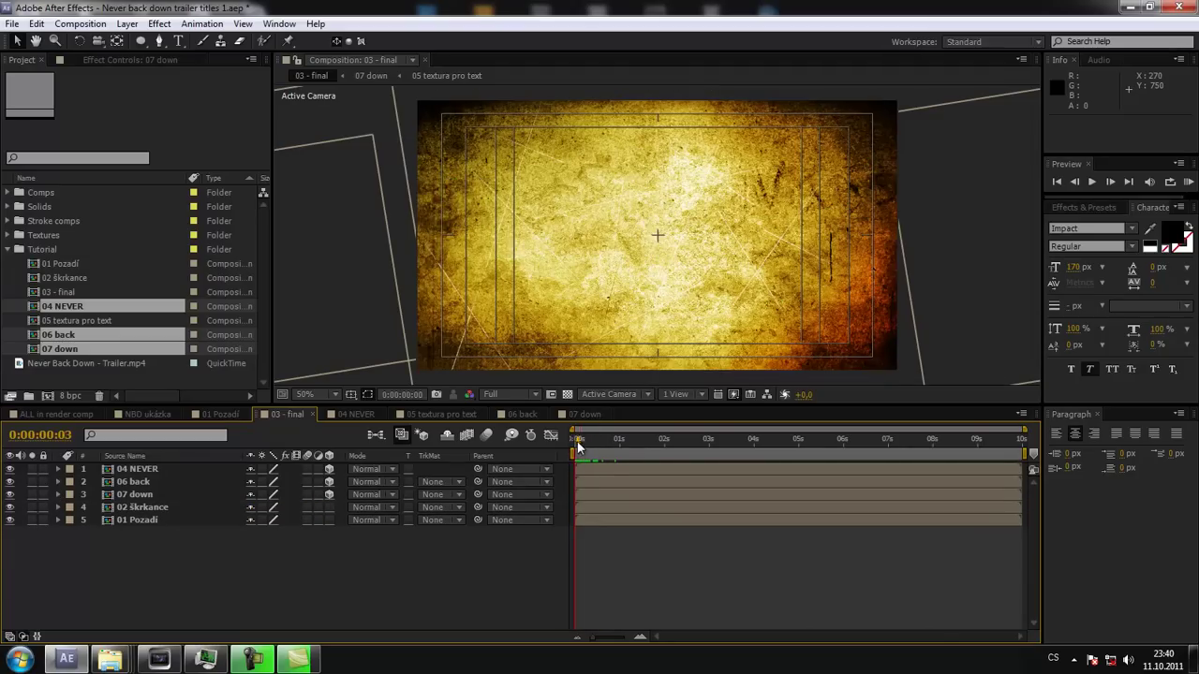
{"action": "left_click_drag", "start_coordinate": [577, 447], "coordinate": [598, 442]}
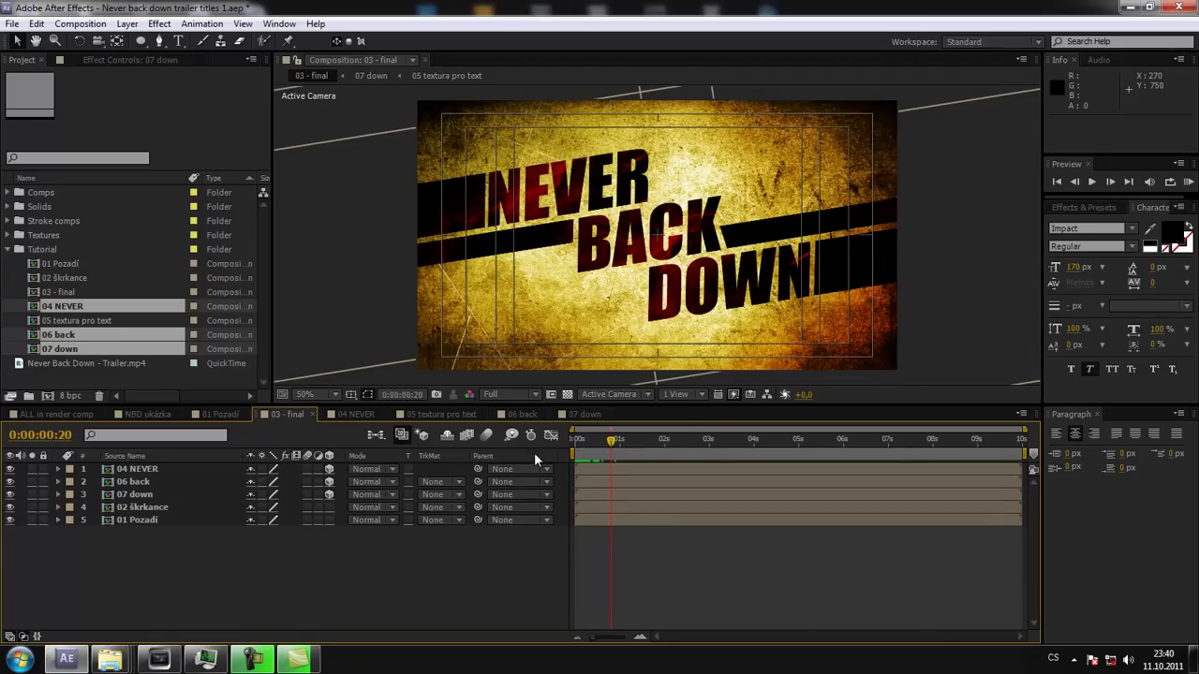
Turn on motion blur for the NEVER, BACK and DOWN layers and the composition, then scrub to inspect it.
{"action": "left_click", "coordinate": [306, 494]}
{"action": "left_click", "coordinate": [485, 436]}
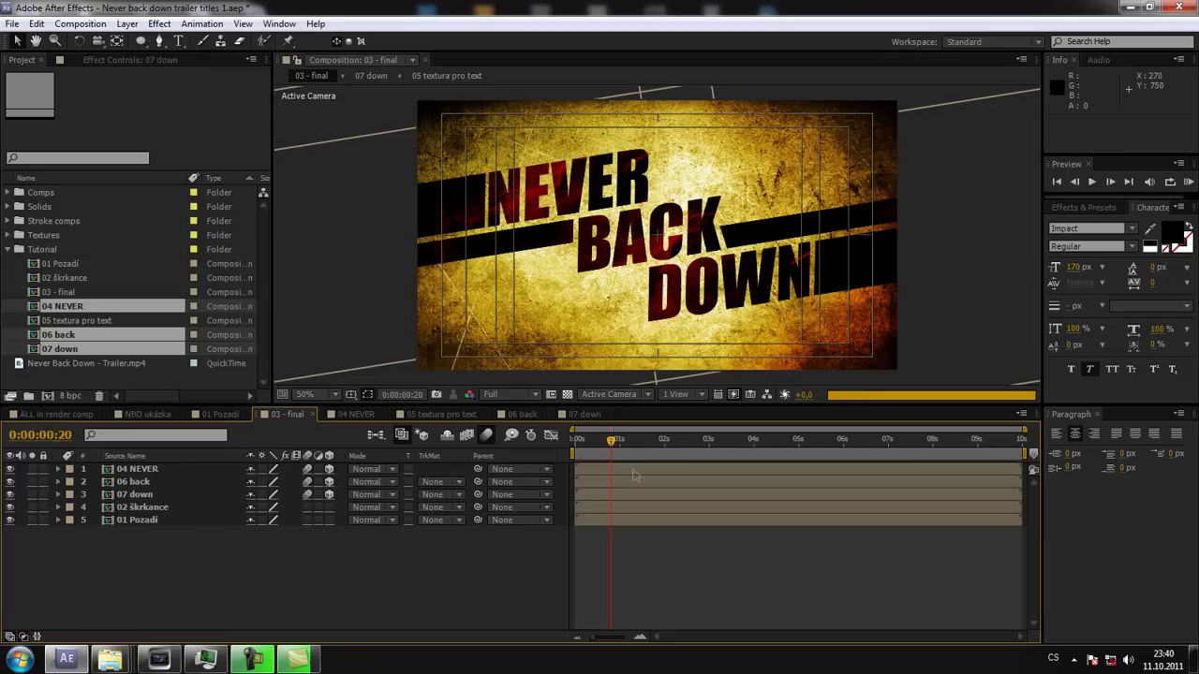
{"action": "left_click_drag", "start_coordinate": [617, 440], "coordinate": [597, 444]}
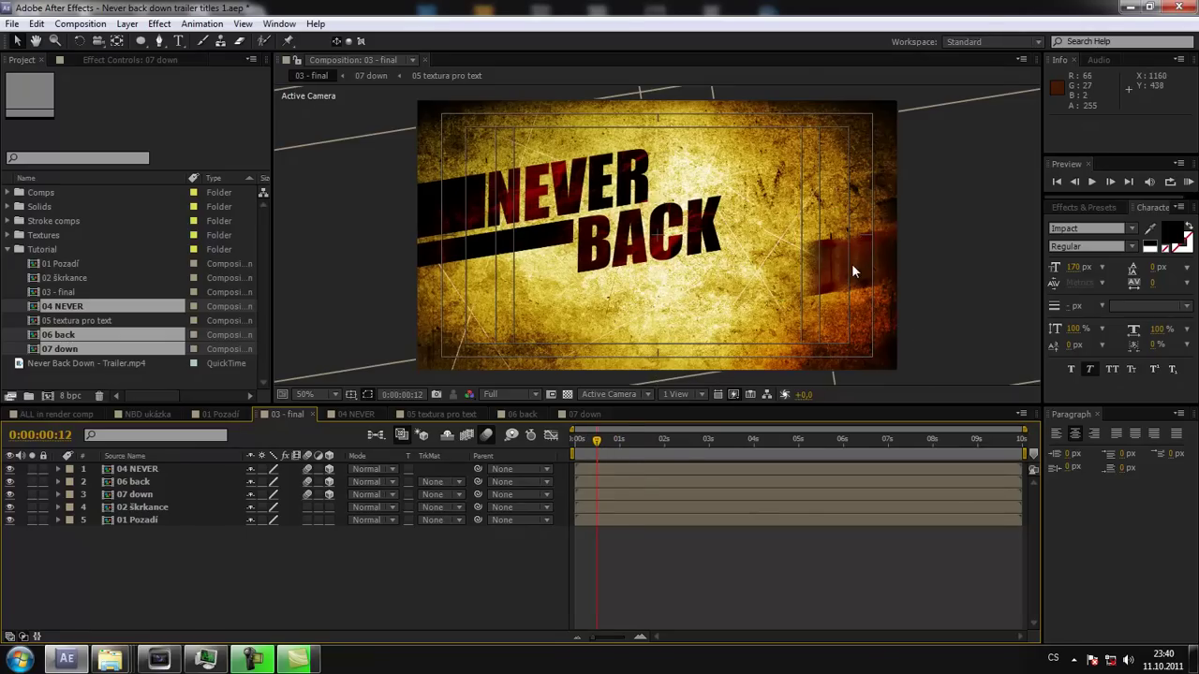
{"action": "left_click_drag", "start_coordinate": [600, 440], "coordinate": [617, 440]}
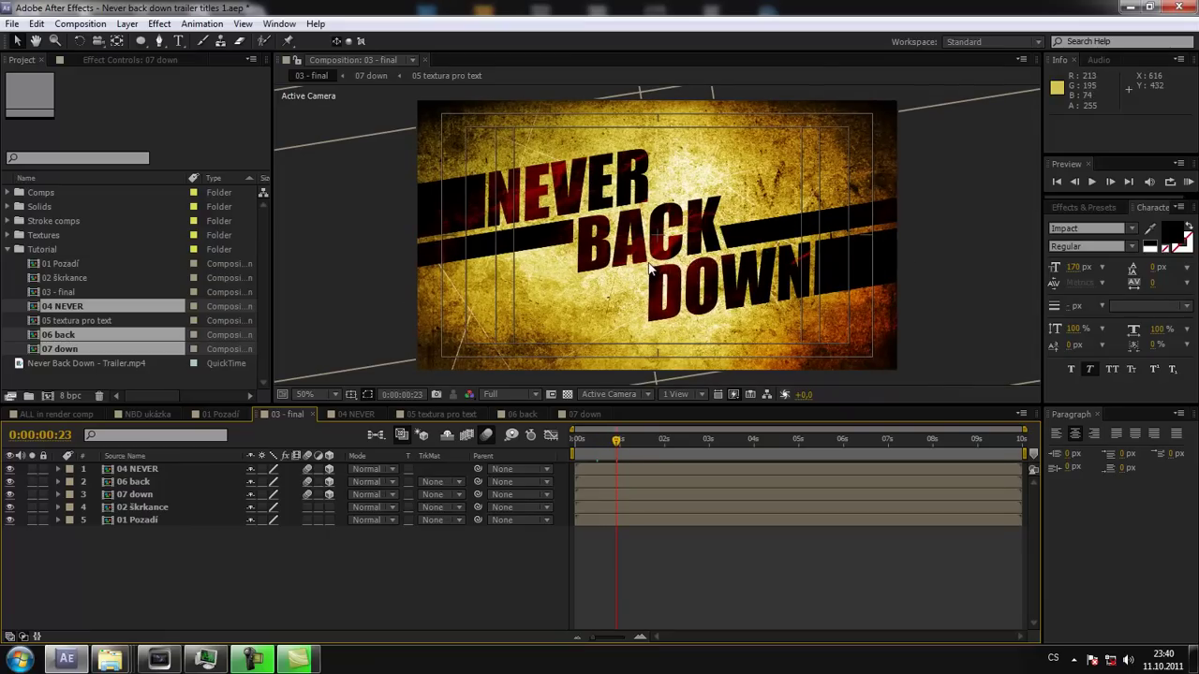
Create Camera 1 as a Two-Node Camera with the 35mm preset via New > Camera.
{"action": "right_click", "coordinate": [160, 576]}
{"action": "mouse_move", "coordinate": [244, 433]}
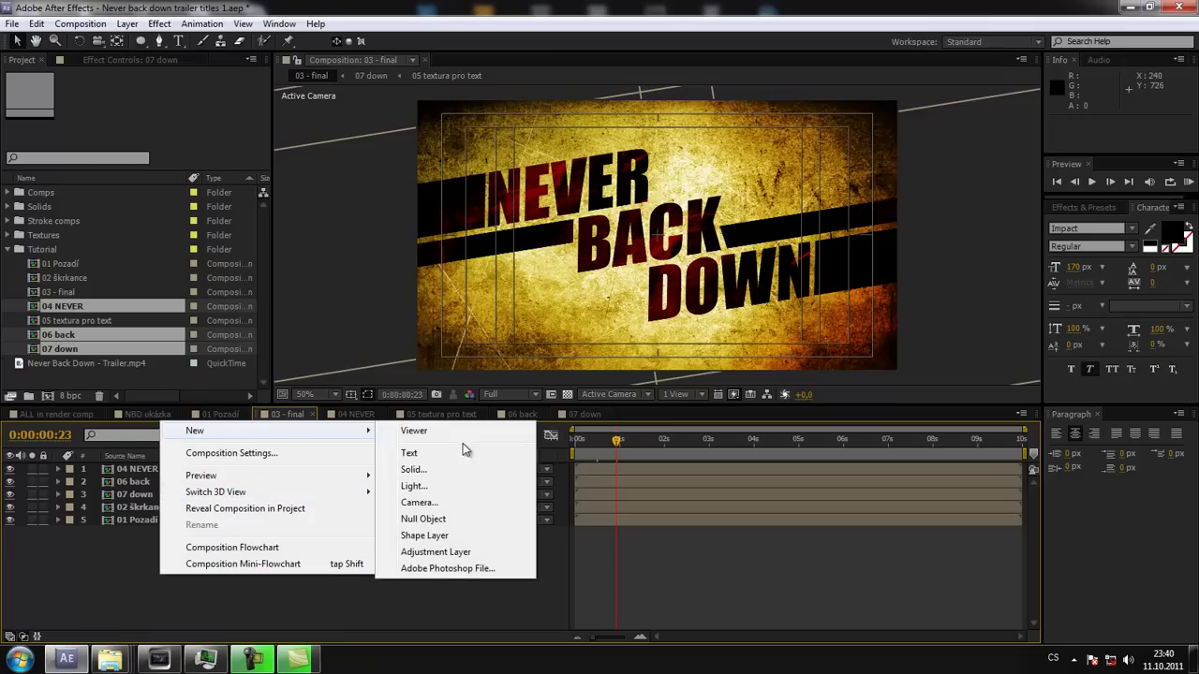
{"action": "left_click", "coordinate": [429, 502]}
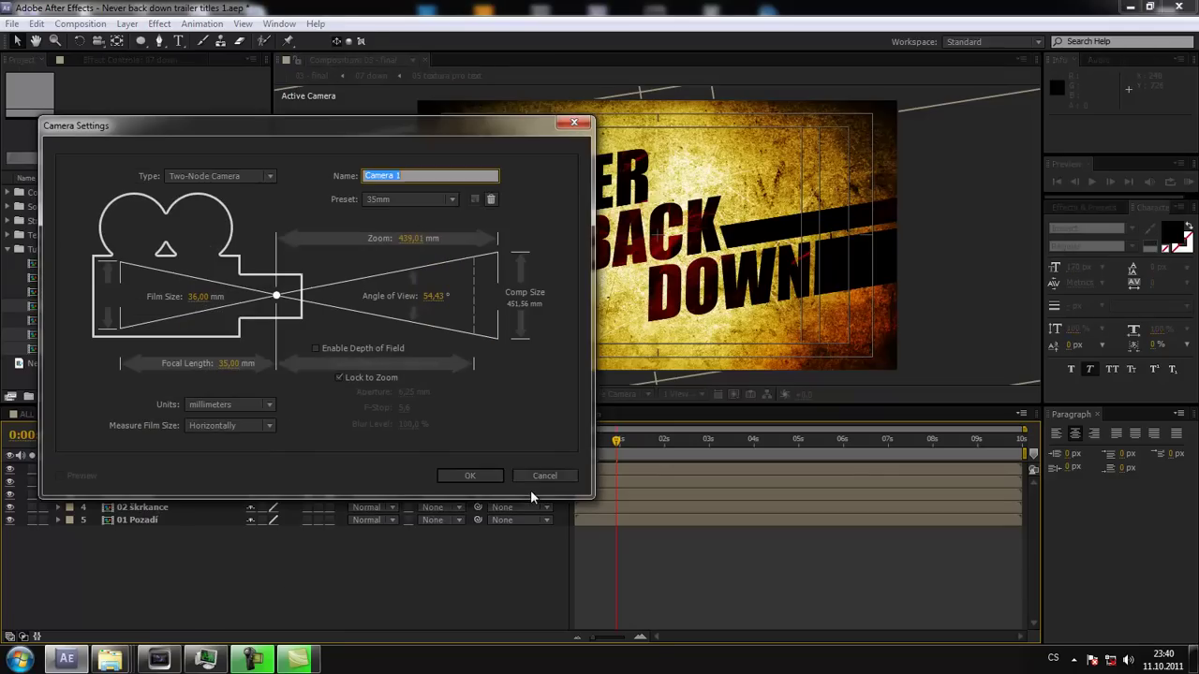
{"action": "left_click", "coordinate": [468, 476]}
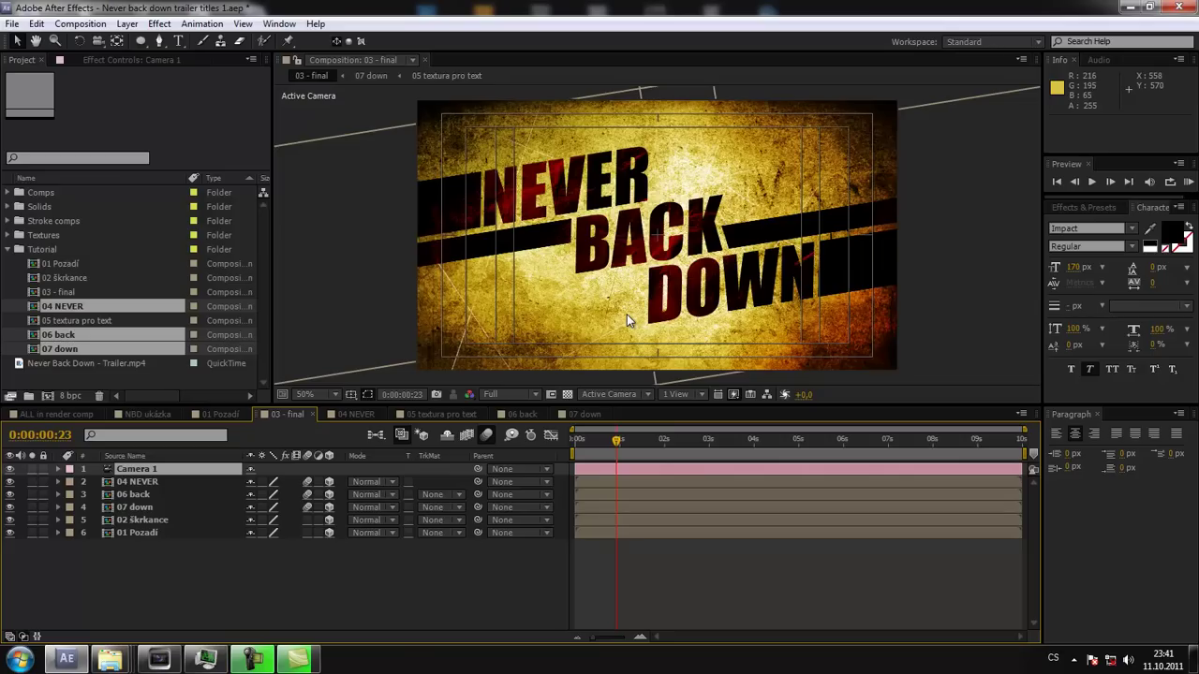
Try moving the camera around the title with the Unified Camera tool (C), then undo the move.
{"action": "key", "text": "c"}
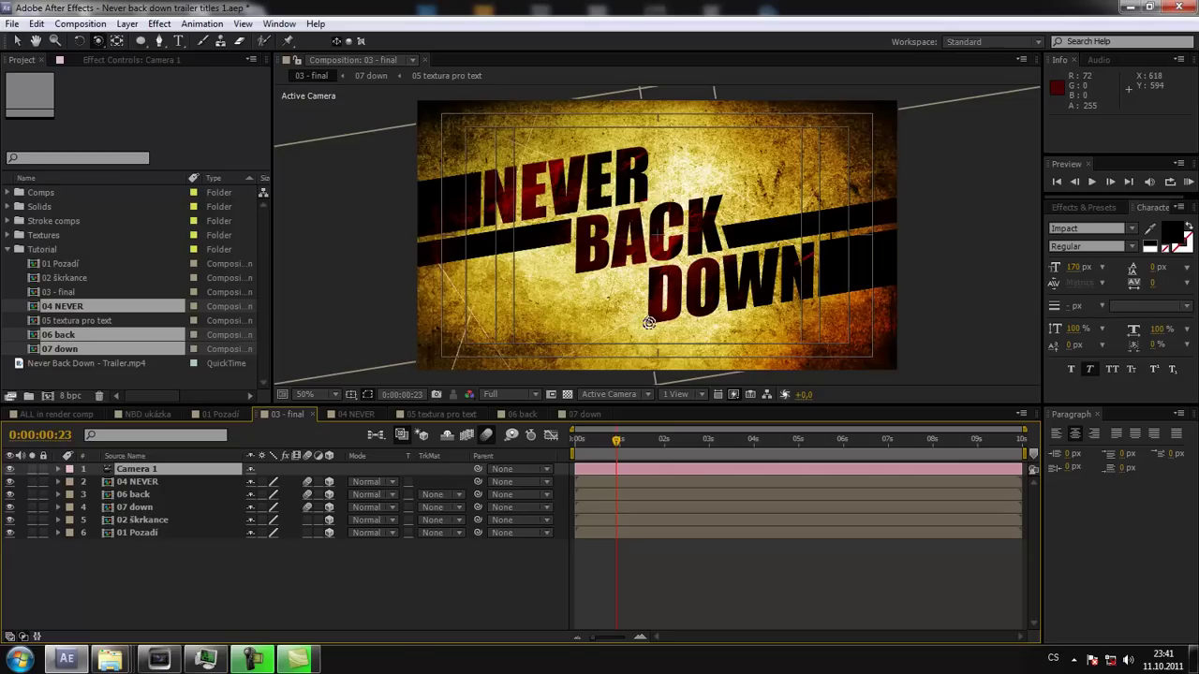
{"action": "mouse_move", "coordinate": [659, 279]}
{"action": "left_mouse_down"}
{"action": "mouse_move", "coordinate": [668, 206]}
{"action": "mouse_move", "coordinate": [668, 267]}
{"action": "left_mouse_up"}
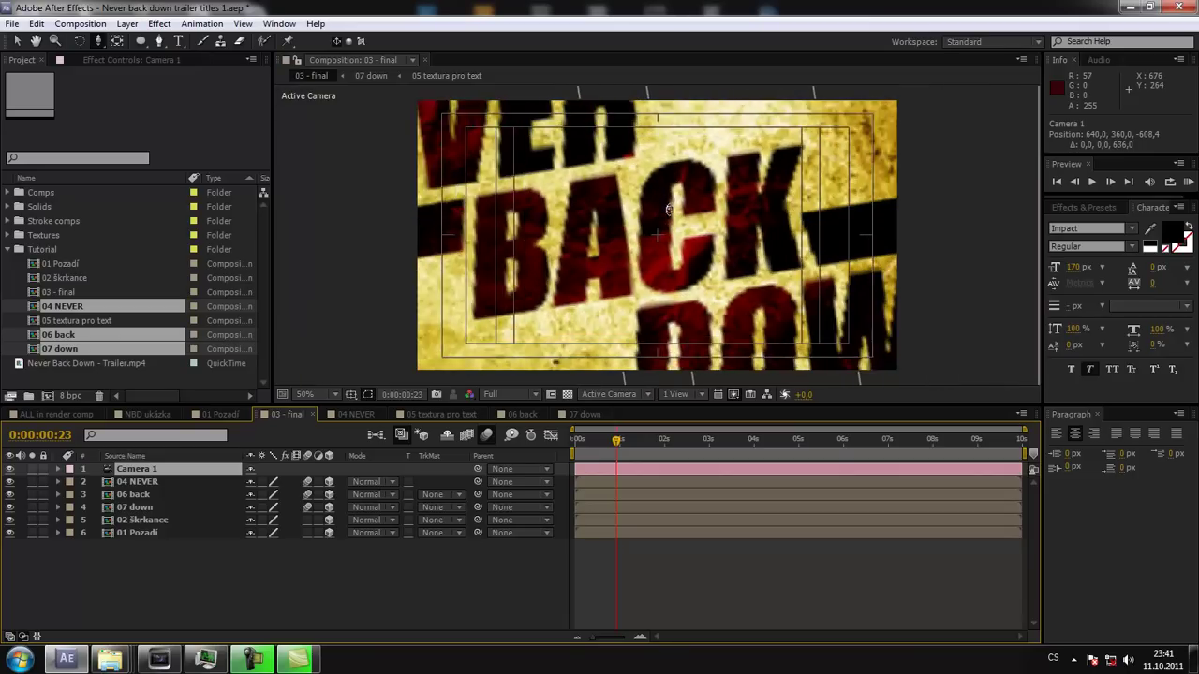
{"action": "key", "text": "ctrl+z"}
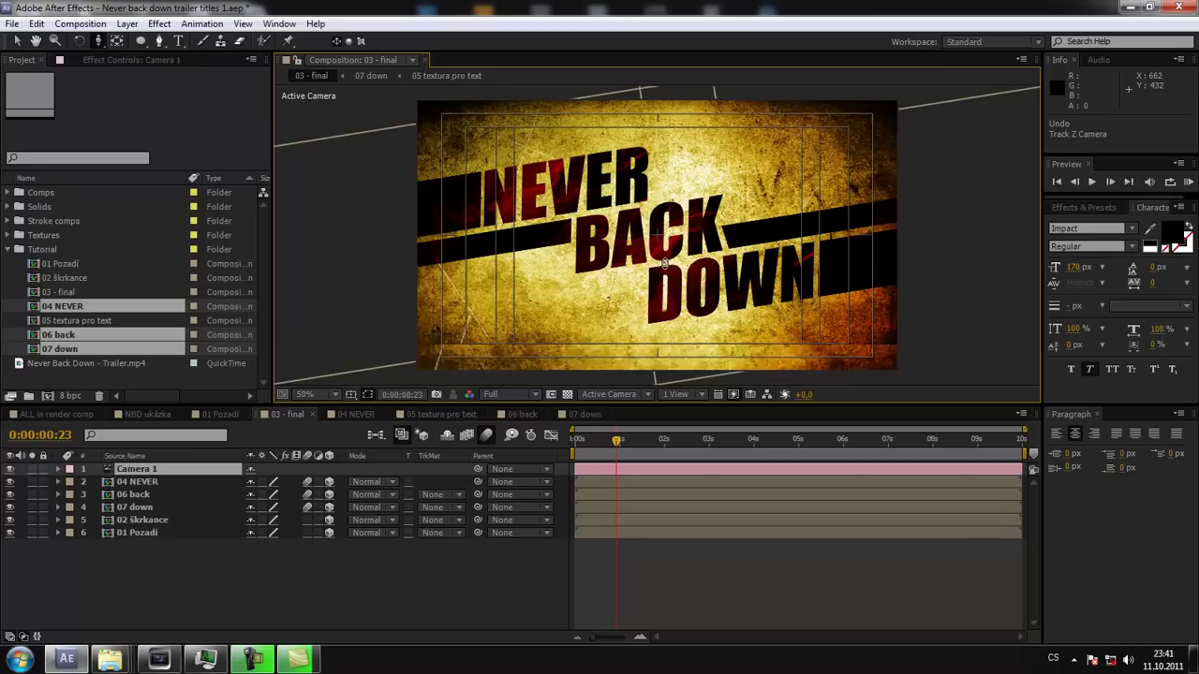
Set Camera 1 Position and Point of Interest keyframes at 0s.
{"action": "left_click", "coordinate": [58, 469]}
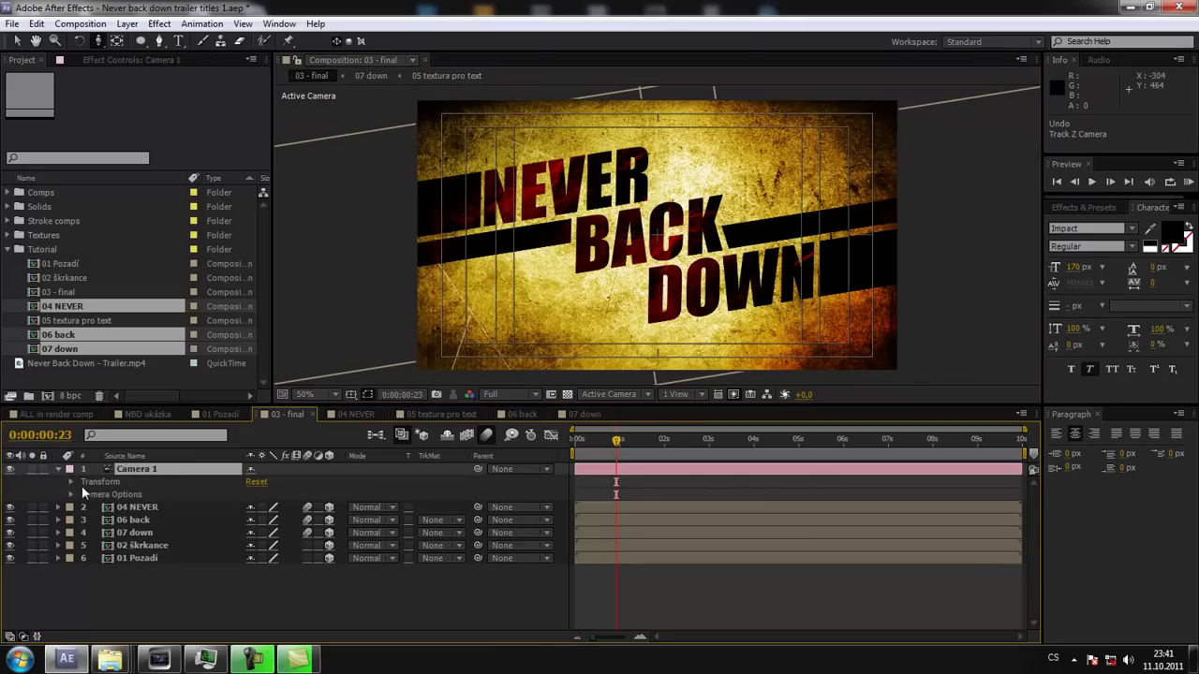
{"action": "left_click", "coordinate": [70, 482]}
{"action": "left_click", "coordinate": [96, 507]}
{"action": "left_click", "coordinate": [95, 495]}
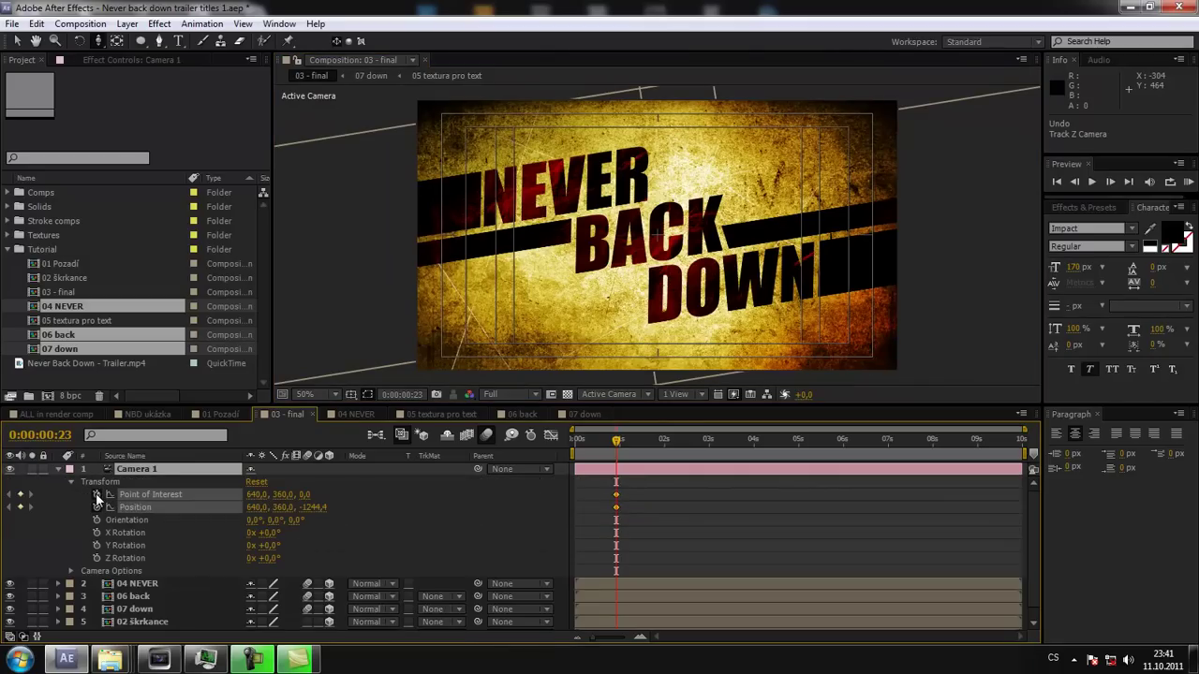
{"action": "left_click", "coordinate": [617, 497]}
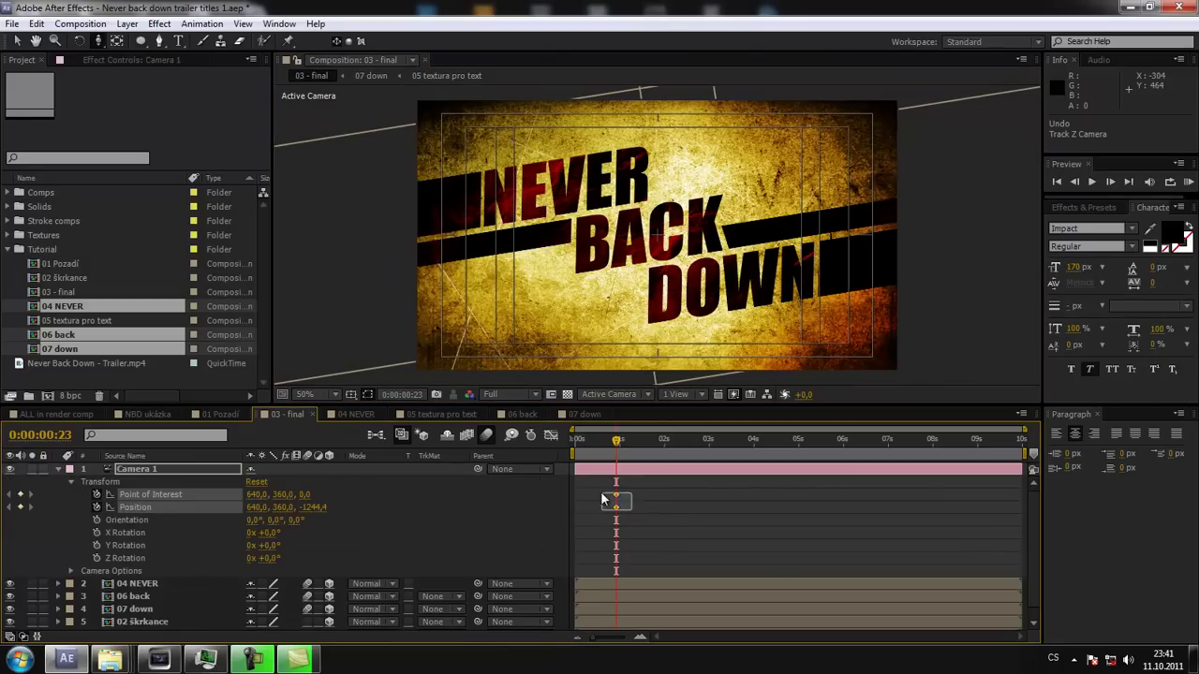
{"action": "left_click_drag", "start_coordinate": [605, 506], "coordinate": [574, 498]}
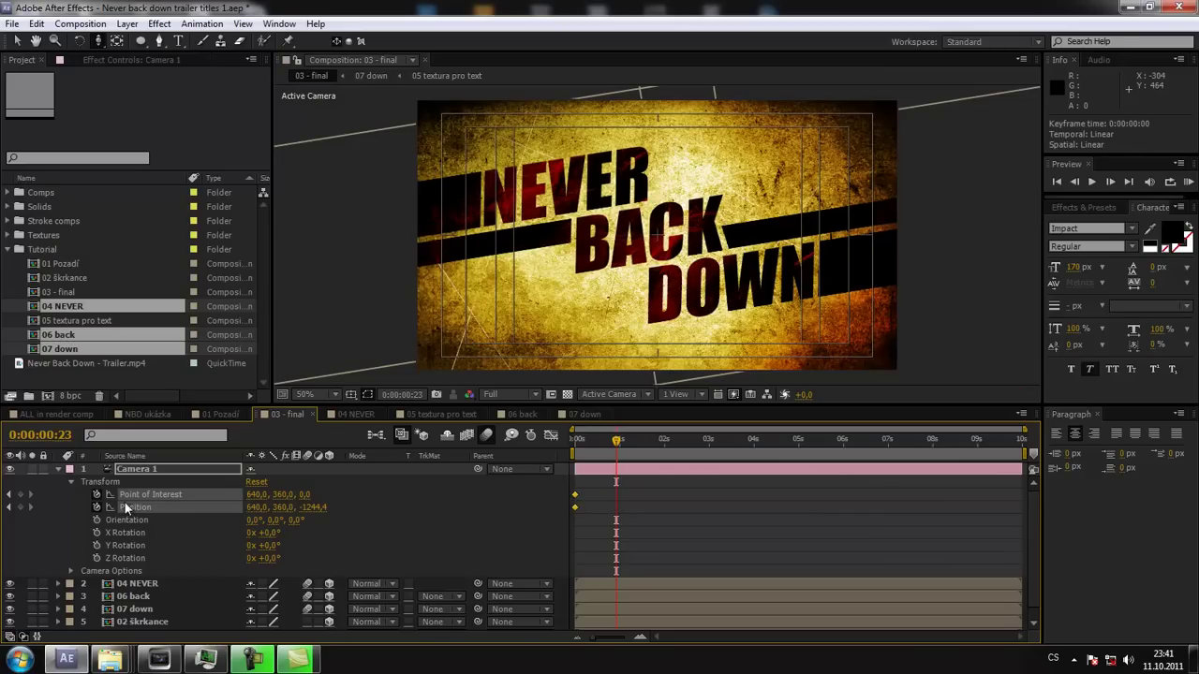
Dolly the camera into an extreme close-up (Position 640, 360, -80.4) at 0:00:01:01 and preview it.
{"action": "mouse_move", "coordinate": [618, 444]}
{"action": "left_mouse_down"}
{"action": "mouse_move", "coordinate": [573, 458]}
{"action": "mouse_move", "coordinate": [618, 453]}
{"action": "left_mouse_up"}
{"action": "mouse_move", "coordinate": [665, 301]}
{"action": "left_mouse_down"}
{"action": "mouse_move", "coordinate": [669, 229]}
{"action": "mouse_move", "coordinate": [684, 238]}
{"action": "left_mouse_up"}
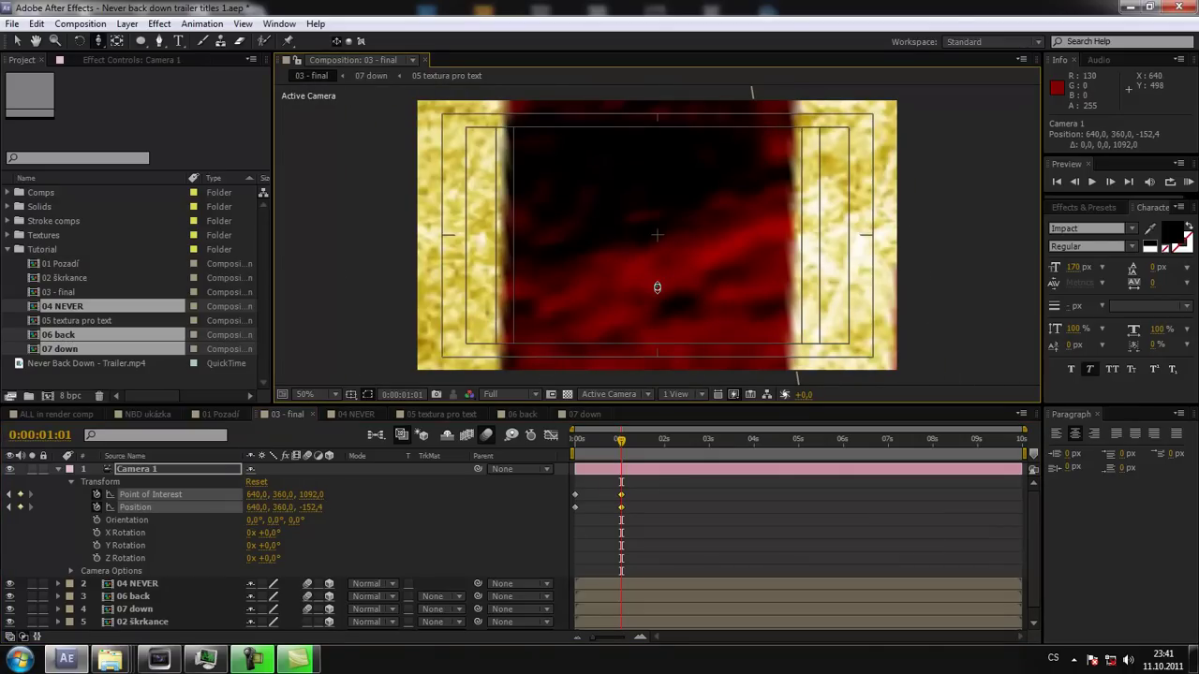
{"action": "left_click_drag", "start_coordinate": [656, 285], "coordinate": [654, 274]}
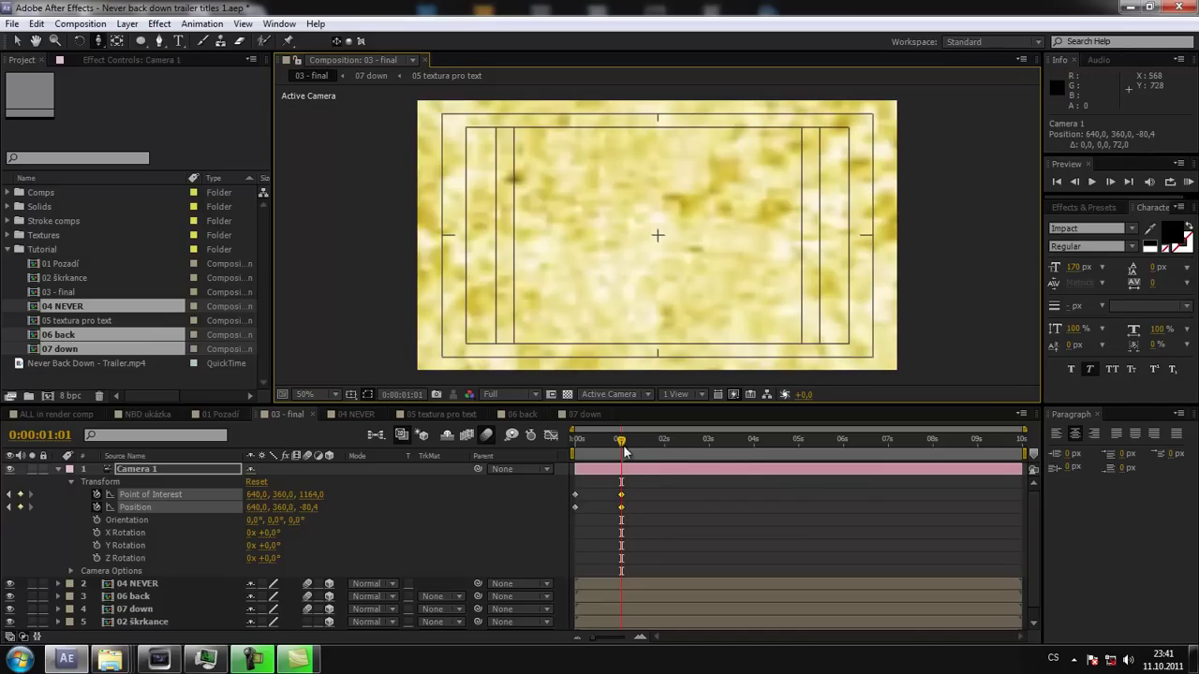
{"action": "key", "text": "KP_0"}
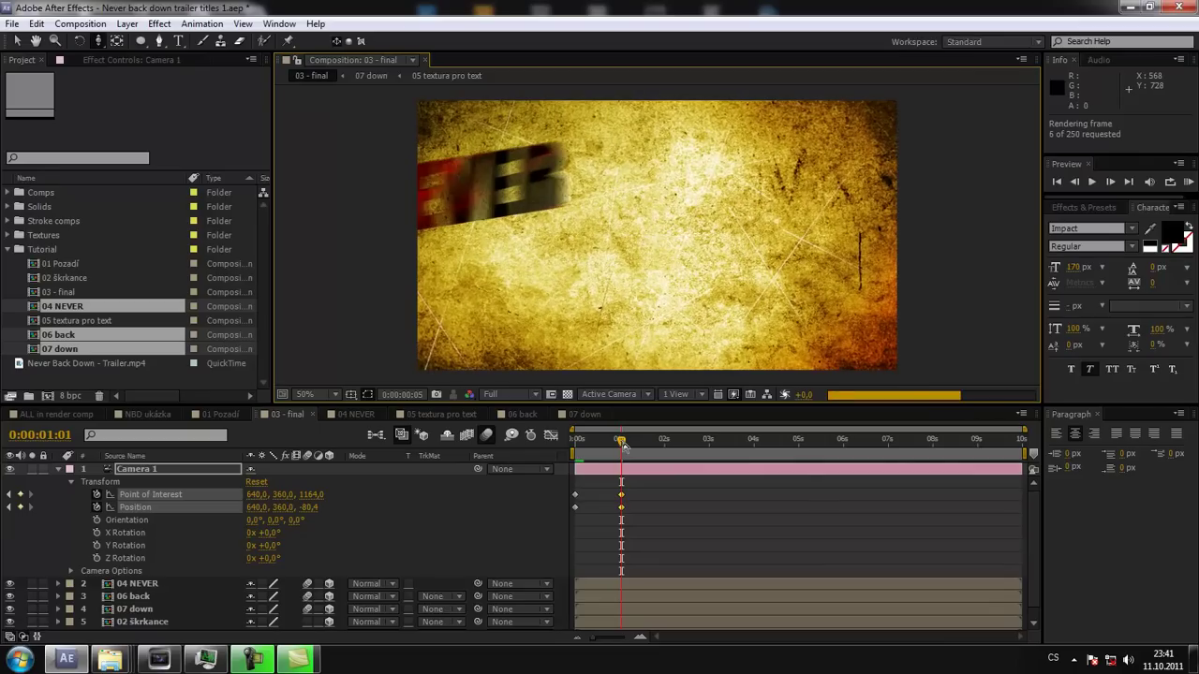
{"action": "left_click", "coordinate": [621, 447]}
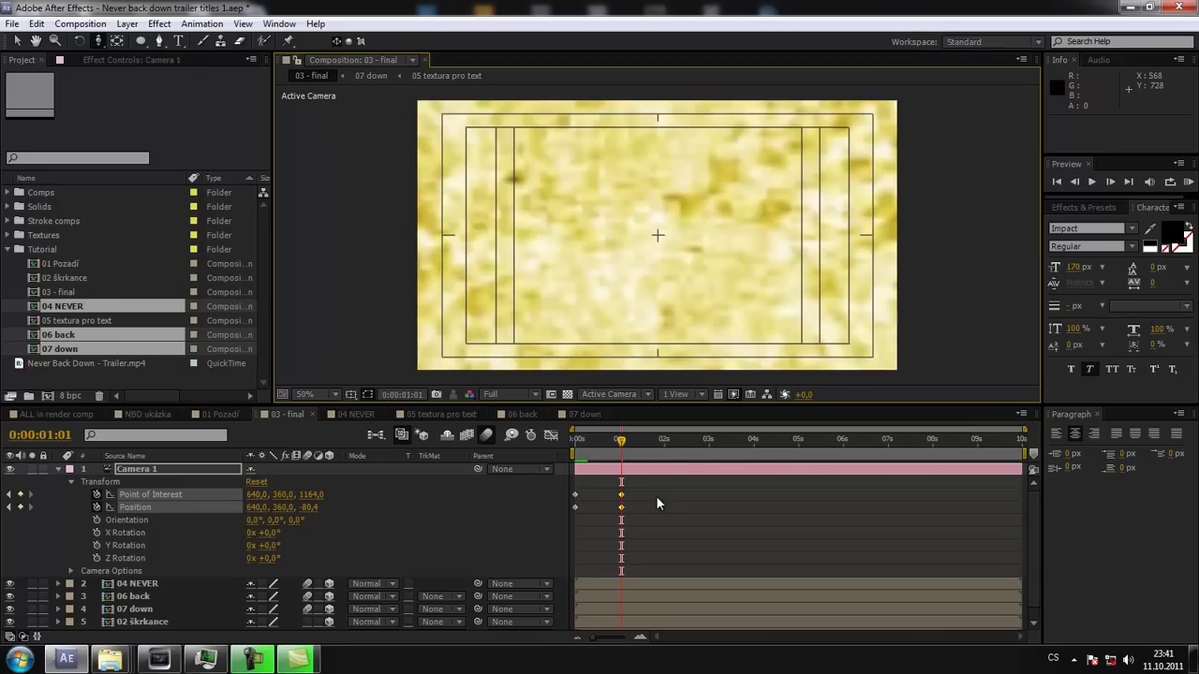
{"action": "left_click_drag", "start_coordinate": [644, 511], "coordinate": [530, 489]}
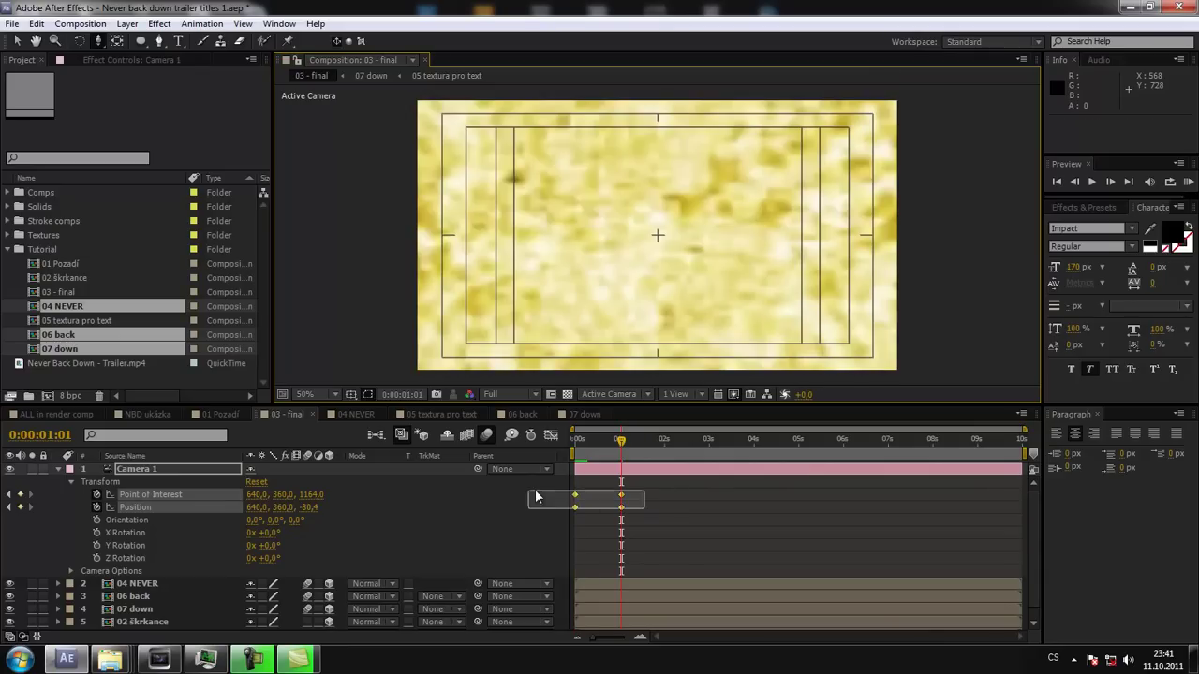
Time-reverse Camera 1's keyframes so it starts close, and set preview resolution to Half.
{"action": "right_click", "coordinate": [580, 508]}
{"action": "mouse_move", "coordinate": [675, 483]}
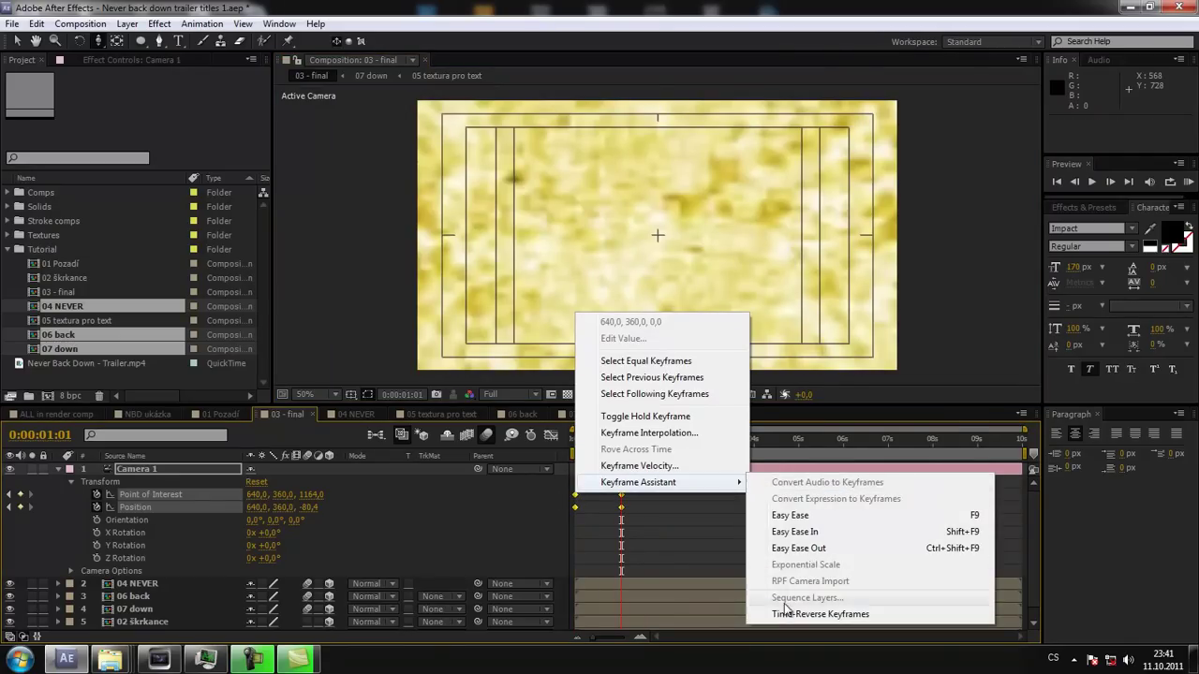
{"action": "left_click", "coordinate": [806, 613]}
{"action": "left_click", "coordinate": [618, 440]}
{"action": "left_click_drag", "start_coordinate": [599, 444], "coordinate": [586, 444]}
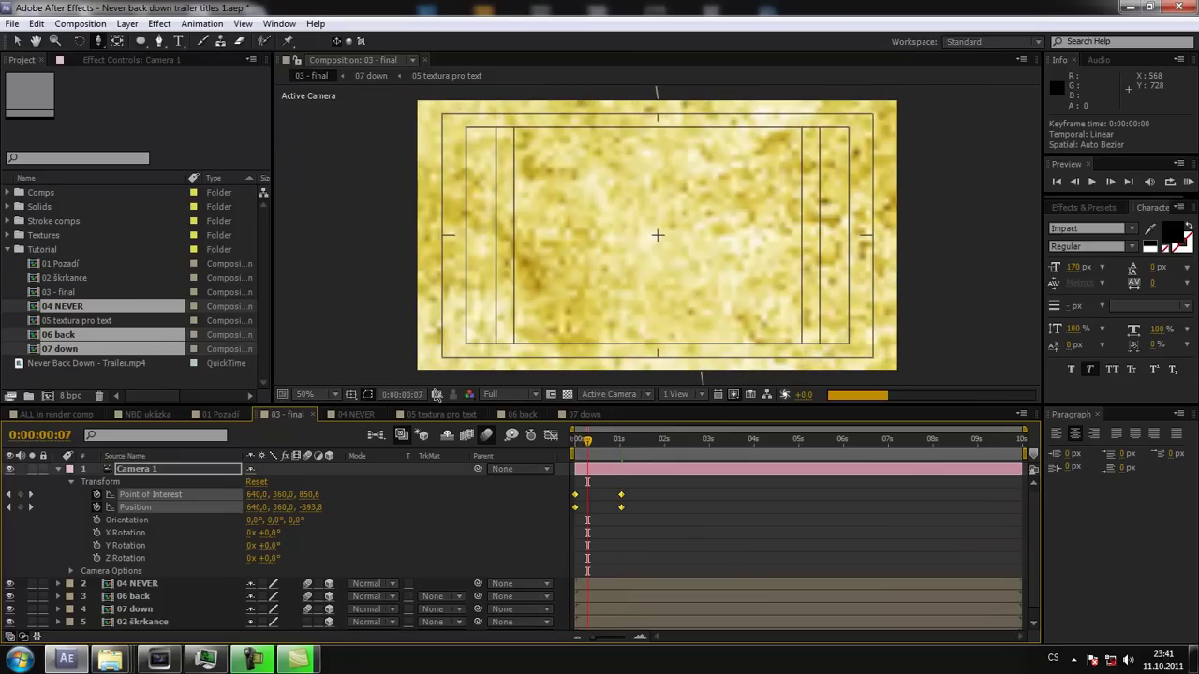
{"action": "left_click", "coordinate": [506, 394]}
{"action": "left_click", "coordinate": [525, 448]}
{"action": "left_click_drag", "start_coordinate": [588, 441], "coordinate": [598, 448]}
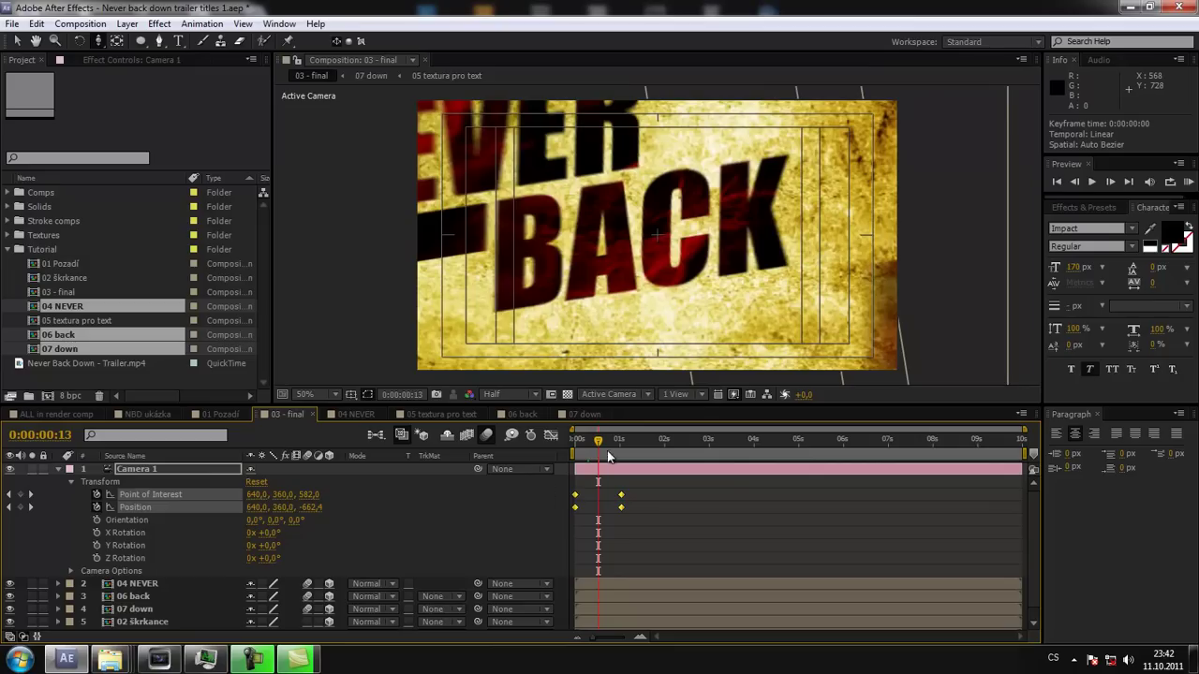
Move the camera's final keyframes to 0:00:00:06 (Position 640, 360, -1244.4) and preview the pull-back.
{"action": "left_click", "coordinate": [586, 442]}
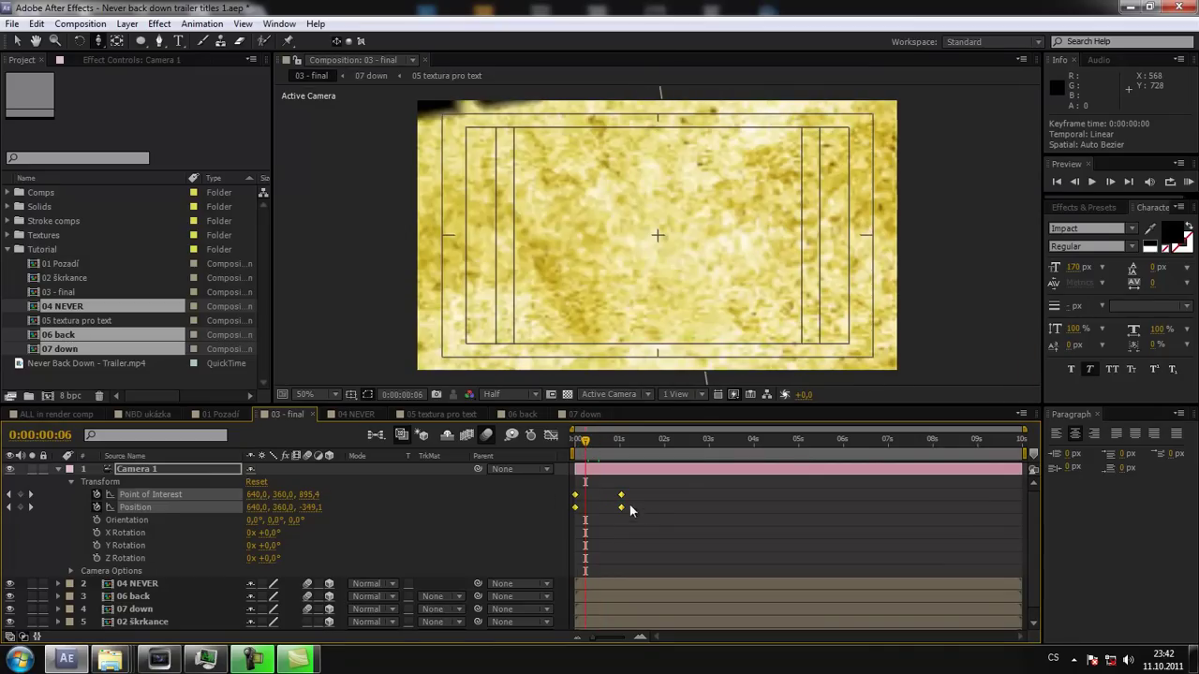
{"action": "left_click_drag", "start_coordinate": [621, 496], "coordinate": [587, 503]}
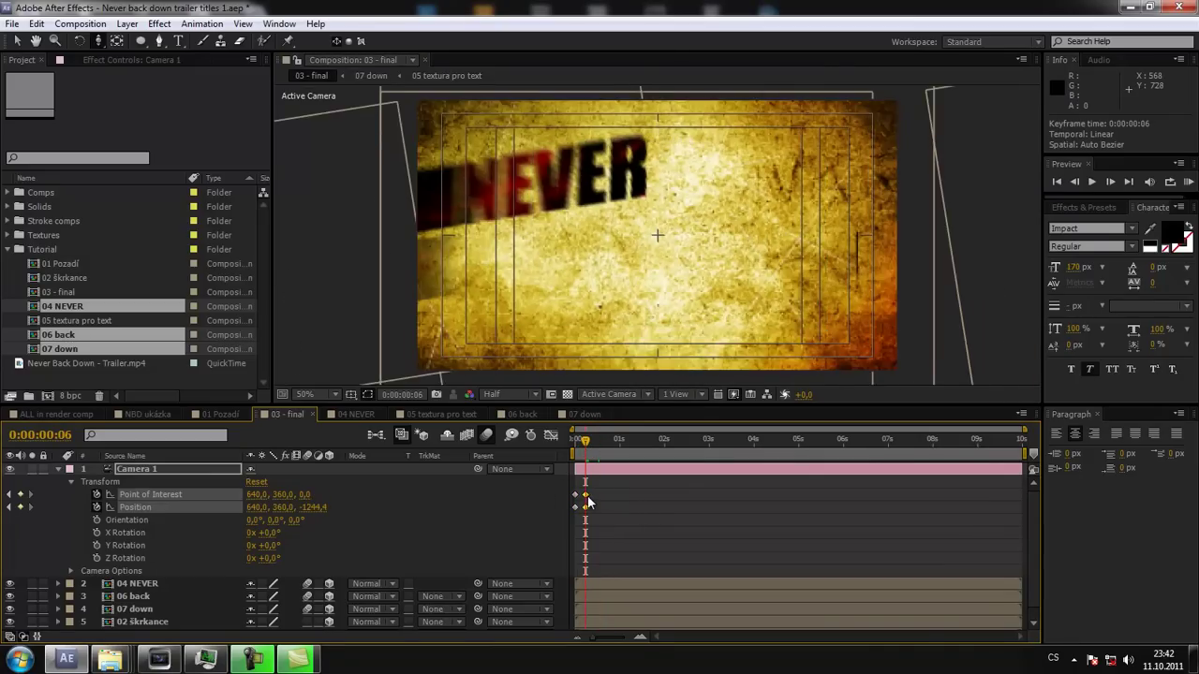
{"action": "key", "text": "KP_0"}
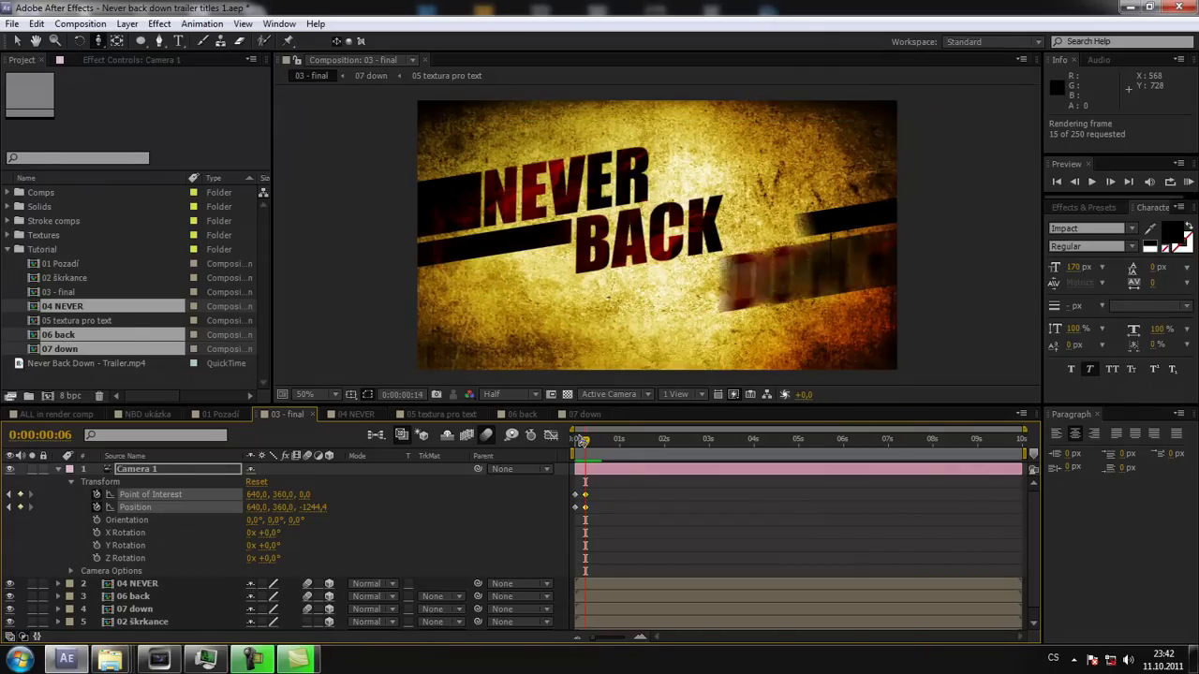
{"action": "left_click", "coordinate": [581, 440]}
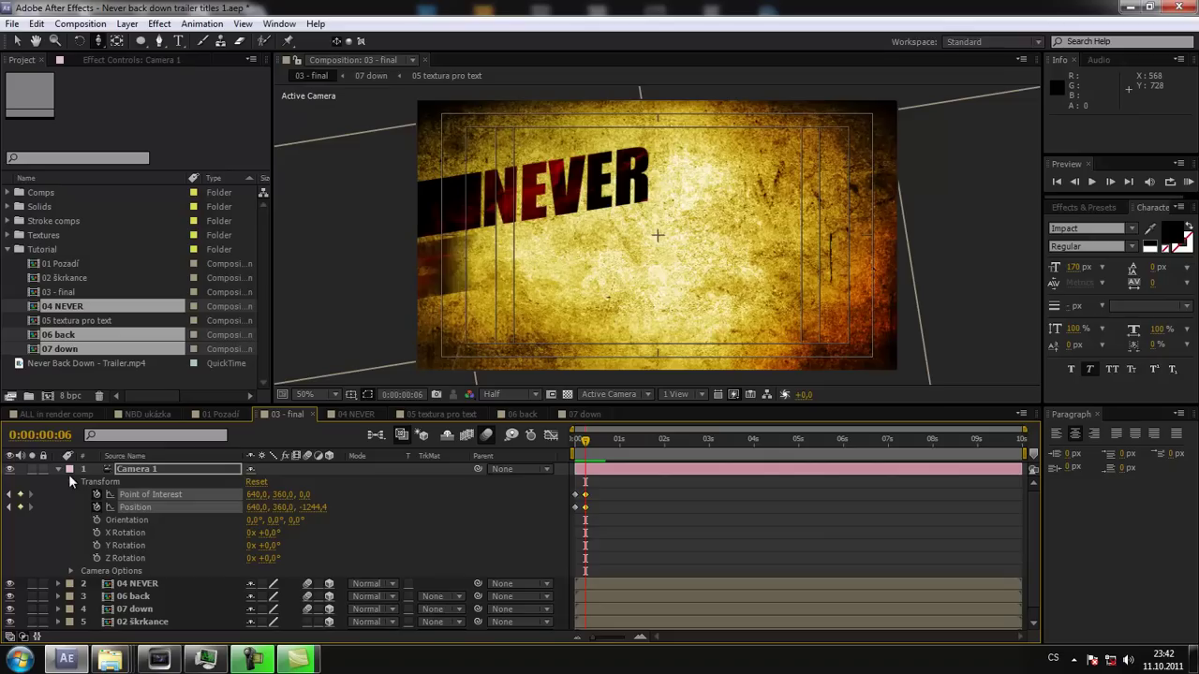
{"action": "left_click", "coordinate": [57, 470]}
{"action": "left_click", "coordinate": [587, 480]}
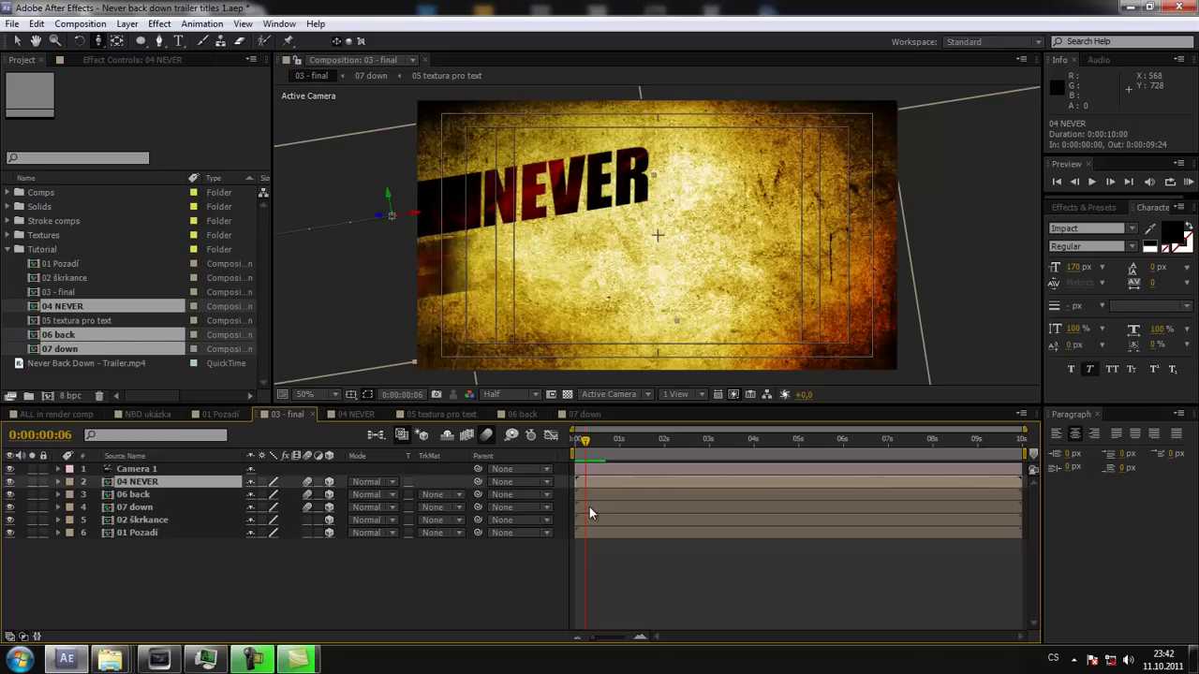
Nudge the word layers later, dolly Camera 1 closer, and slide its new keyframes to about 2:24.
{"action": "left_click", "coordinate": [589, 507], "text": "shift"}
{"action": "mouse_move", "coordinate": [589, 482]}
{"action": "left_mouse_down"}
{"action": "mouse_move", "coordinate": [580, 451]}
{"action": "mouse_move", "coordinate": [606, 458]}
{"action": "mouse_move", "coordinate": [583, 455]}
{"action": "left_mouse_up"}
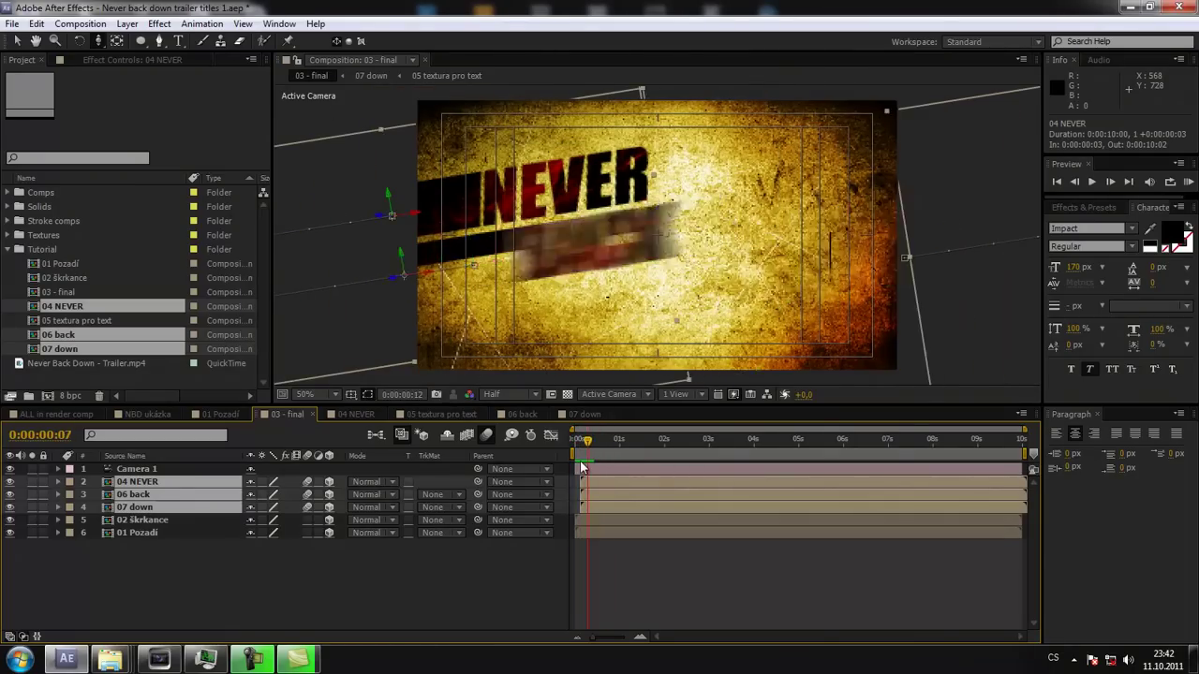
{"action": "left_click", "coordinate": [58, 470]}
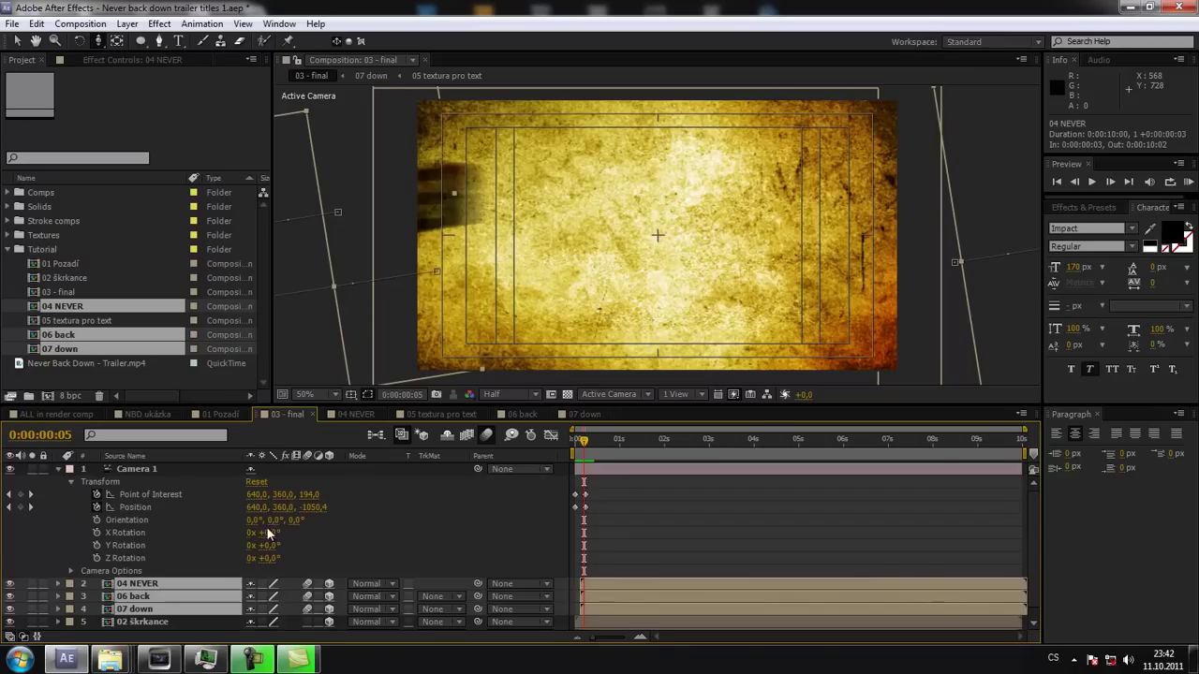
{"action": "left_click_drag", "start_coordinate": [584, 448], "coordinate": [585, 449]}
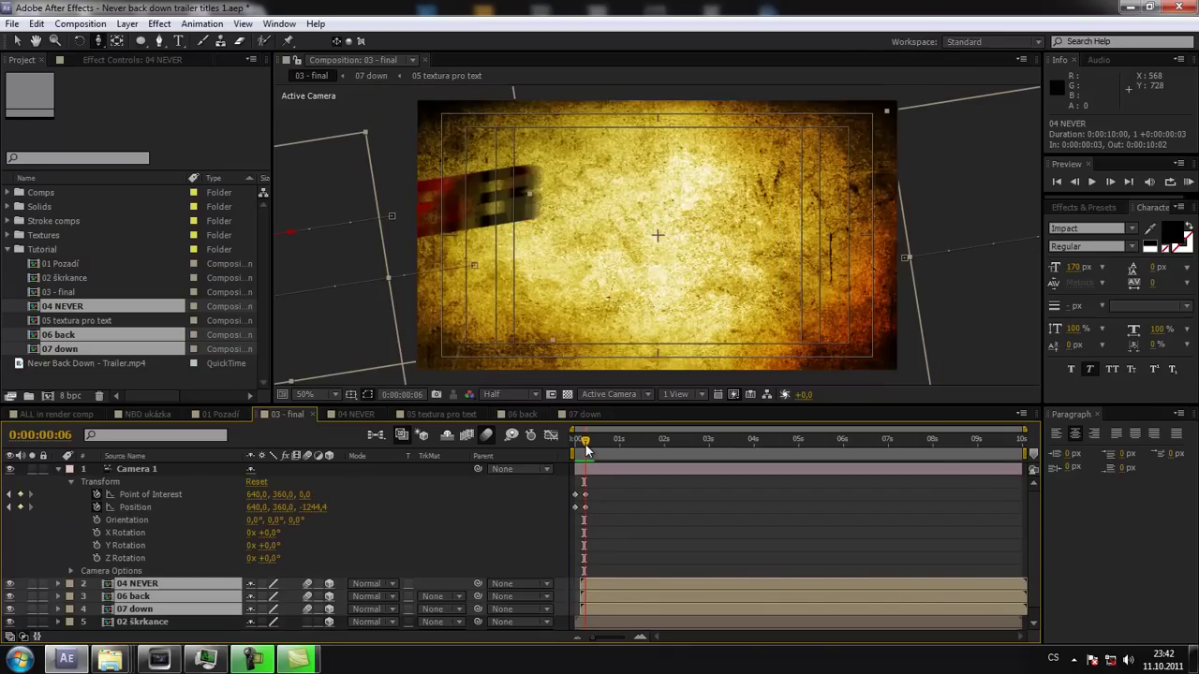
{"action": "scroll", "coordinate": [684, 328], "scroll_direction": "down", "scroll_amount": 1}
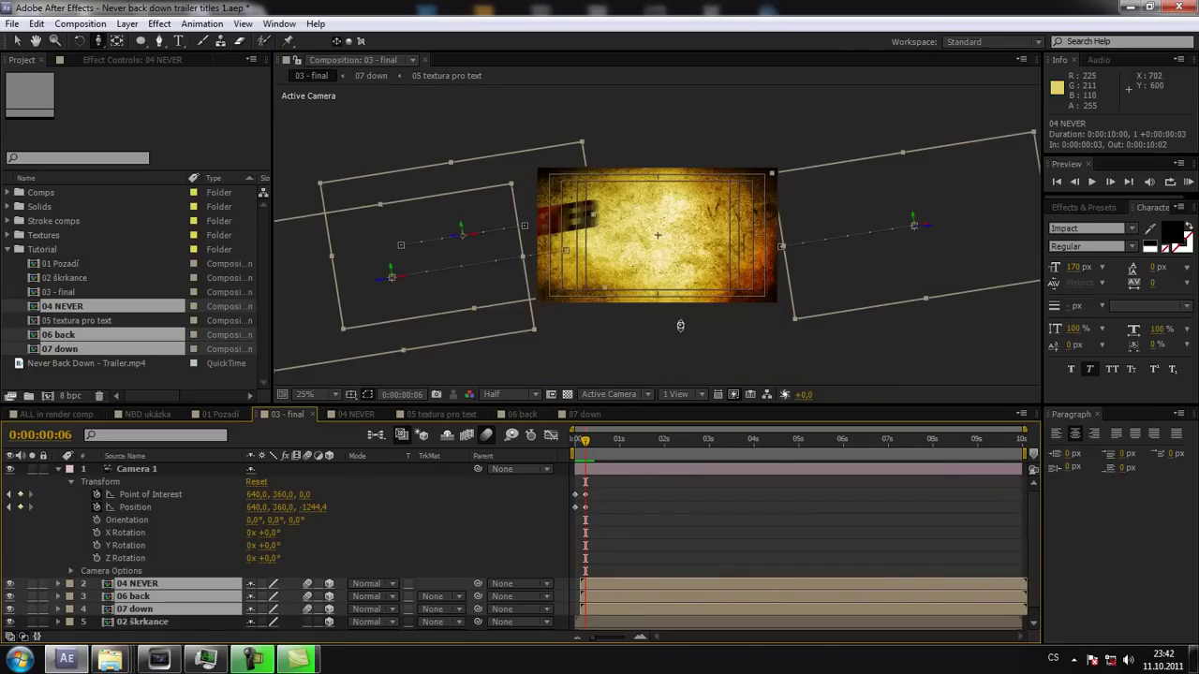
{"action": "scroll", "coordinate": [690, 324], "scroll_direction": "up", "scroll_amount": 1}
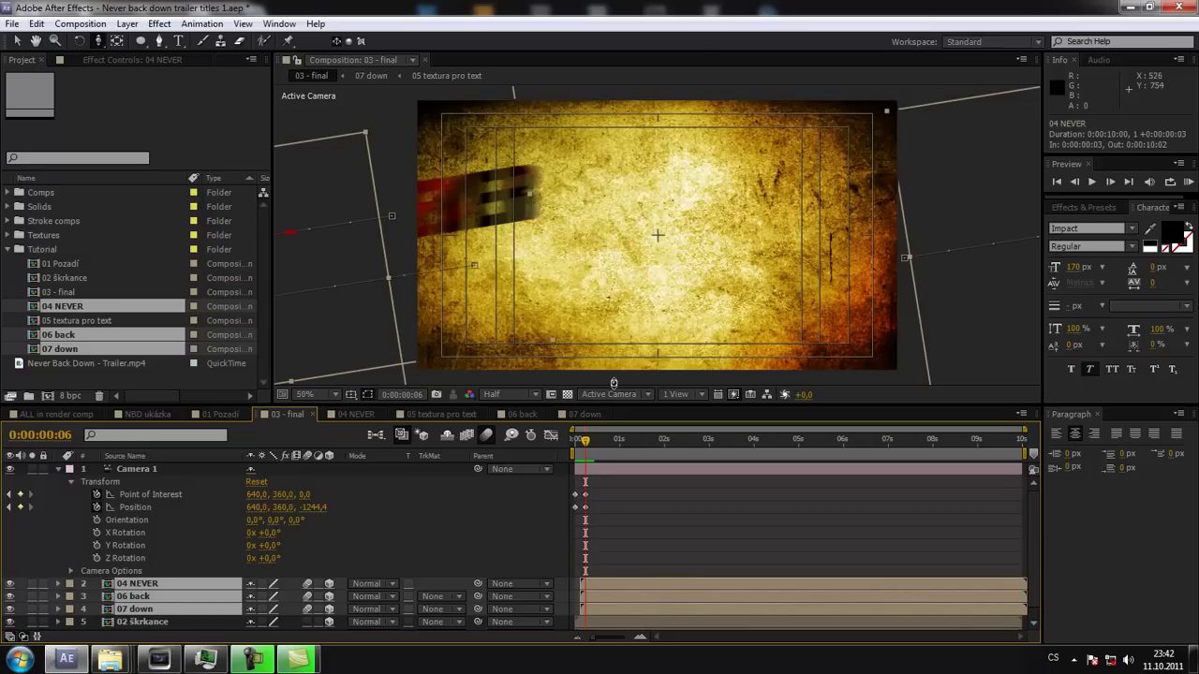
{"action": "left_click_drag", "start_coordinate": [650, 325], "coordinate": [647, 306]}
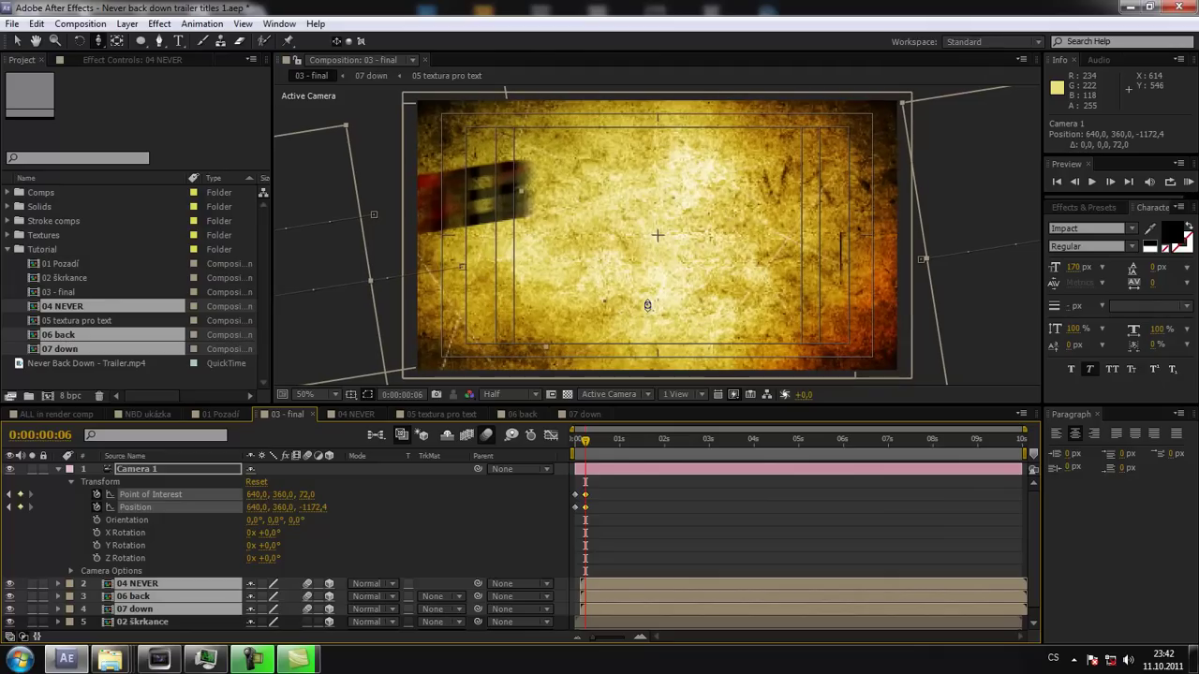
{"action": "mouse_move", "coordinate": [585, 440]}
{"action": "left_mouse_down"}
{"action": "mouse_move", "coordinate": [597, 445]}
{"action": "mouse_move", "coordinate": [586, 446]}
{"action": "left_mouse_up"}
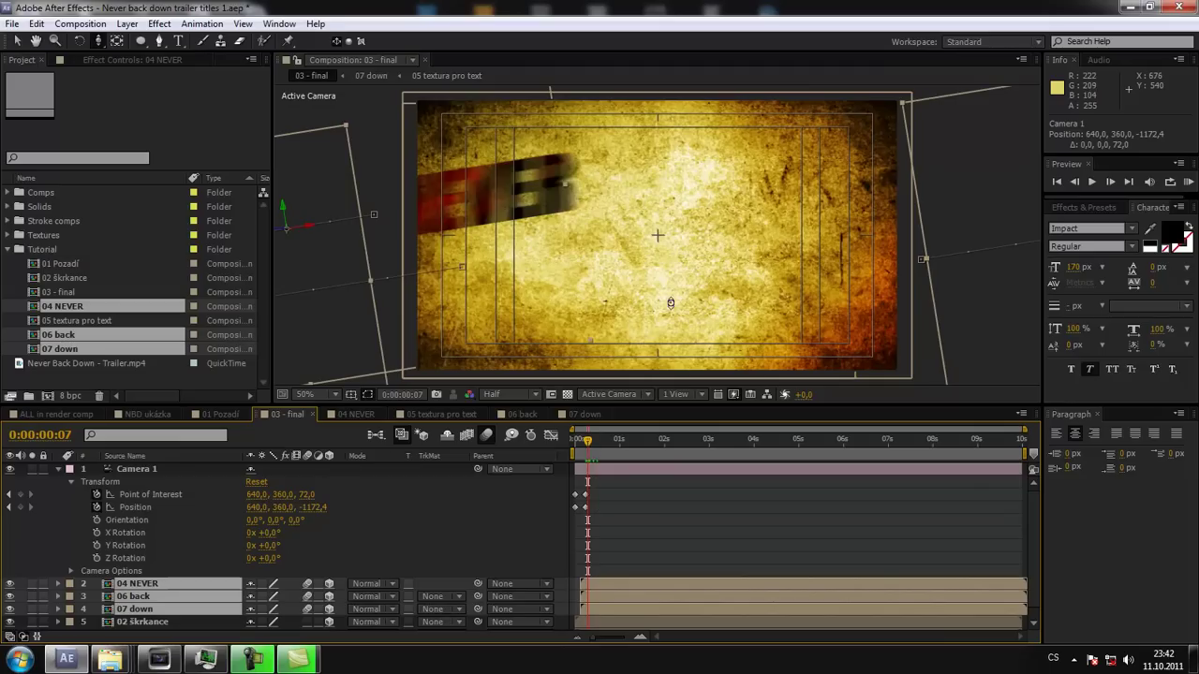
{"action": "left_click_drag", "start_coordinate": [656, 303], "coordinate": [659, 318]}
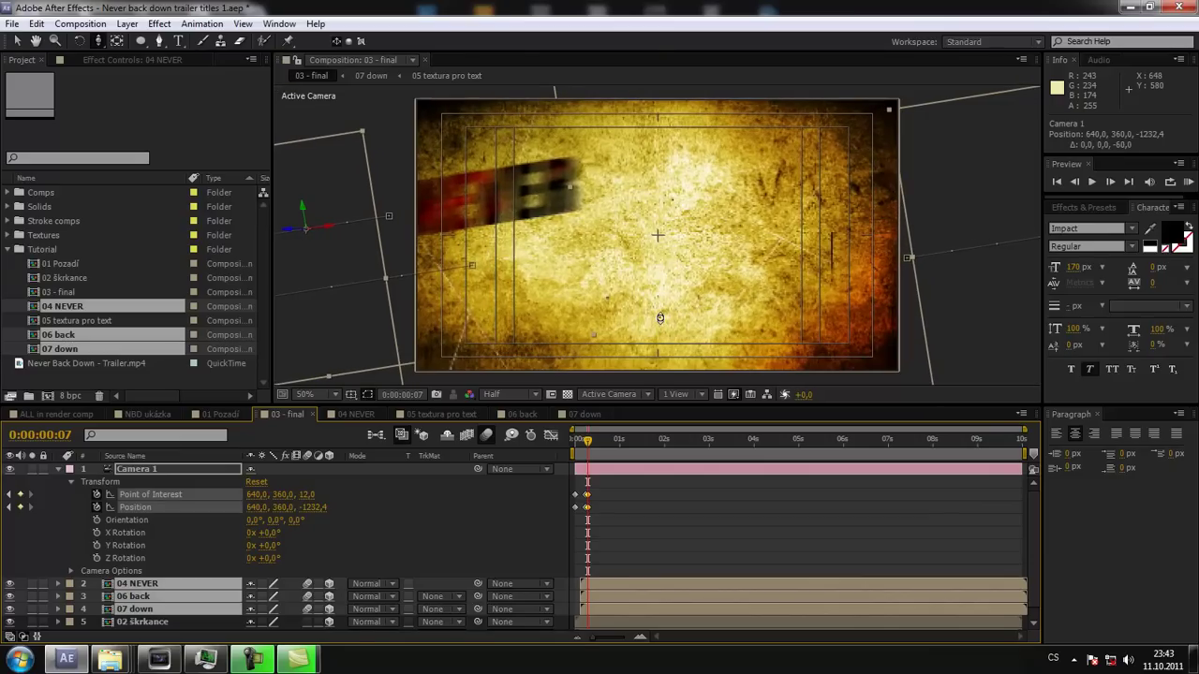
{"action": "mouse_move", "coordinate": [589, 494]}
{"action": "left_mouse_down"}
{"action": "mouse_move", "coordinate": [753, 492]}
{"action": "mouse_move", "coordinate": [717, 496]}
{"action": "left_mouse_up"}
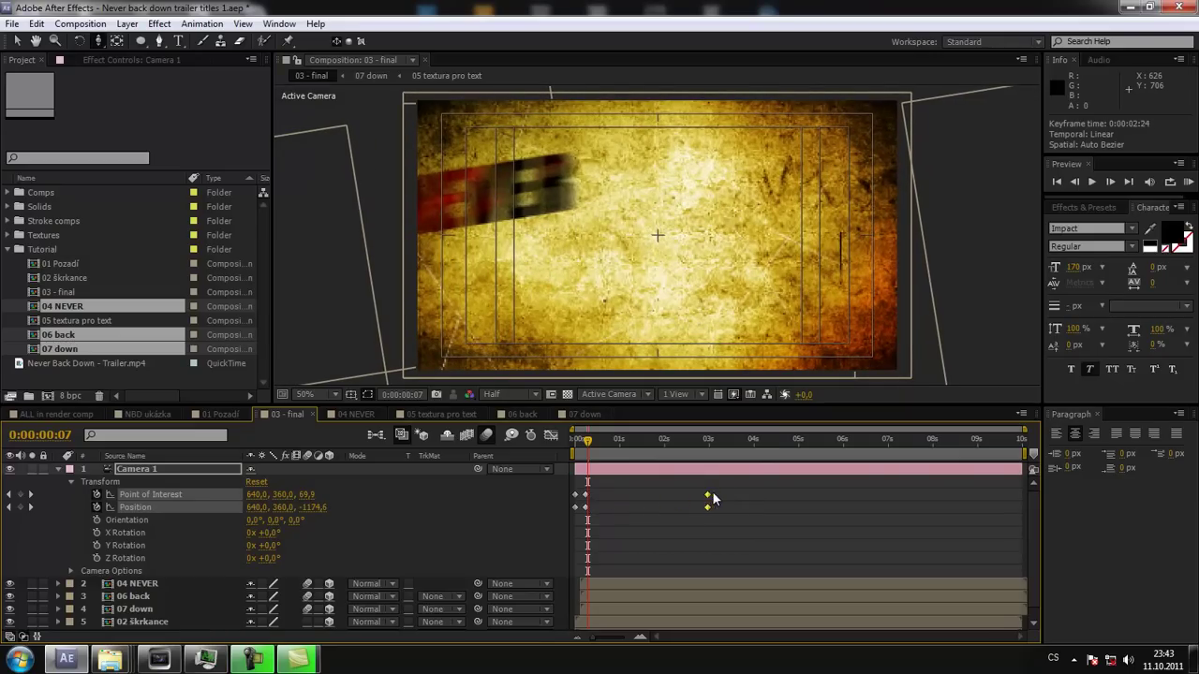
Slide Camera 1's end keyframes out to about 3:18 and scrub through the push-in.
{"action": "left_click_drag", "start_coordinate": [712, 498], "coordinate": [739, 495]}
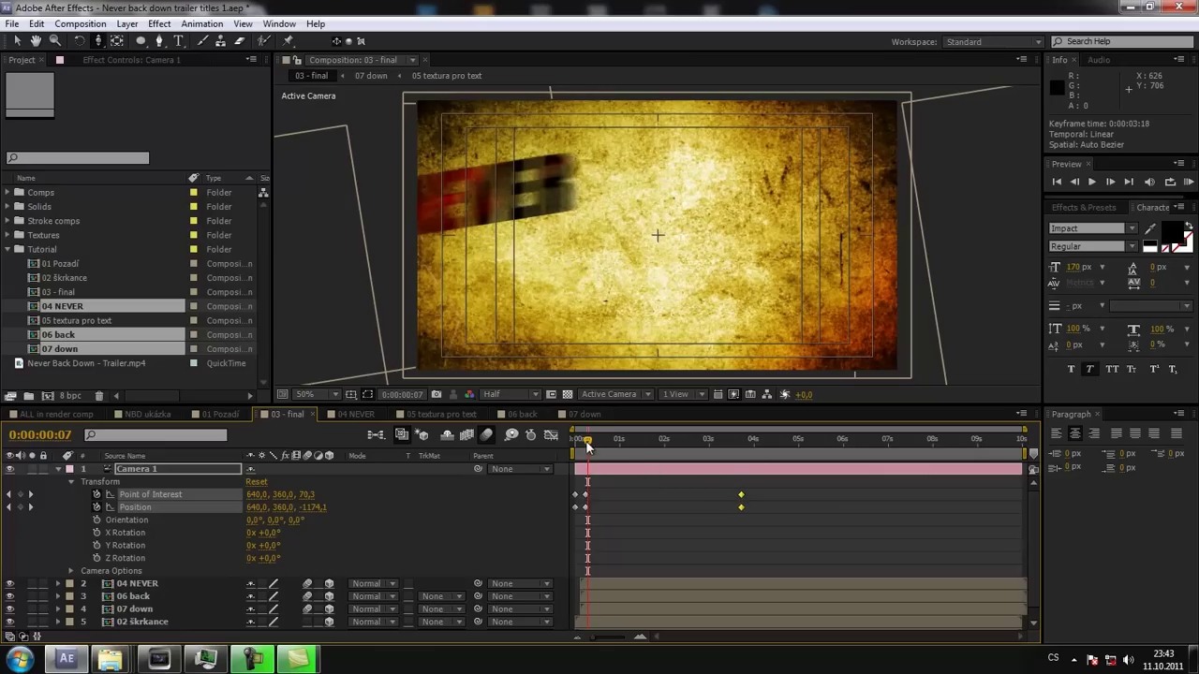
{"action": "mouse_move", "coordinate": [615, 443]}
{"action": "left_mouse_down"}
{"action": "mouse_move", "coordinate": [667, 442]}
{"action": "mouse_move", "coordinate": [584, 481]}
{"action": "mouse_move", "coordinate": [660, 471]}
{"action": "left_mouse_up"}
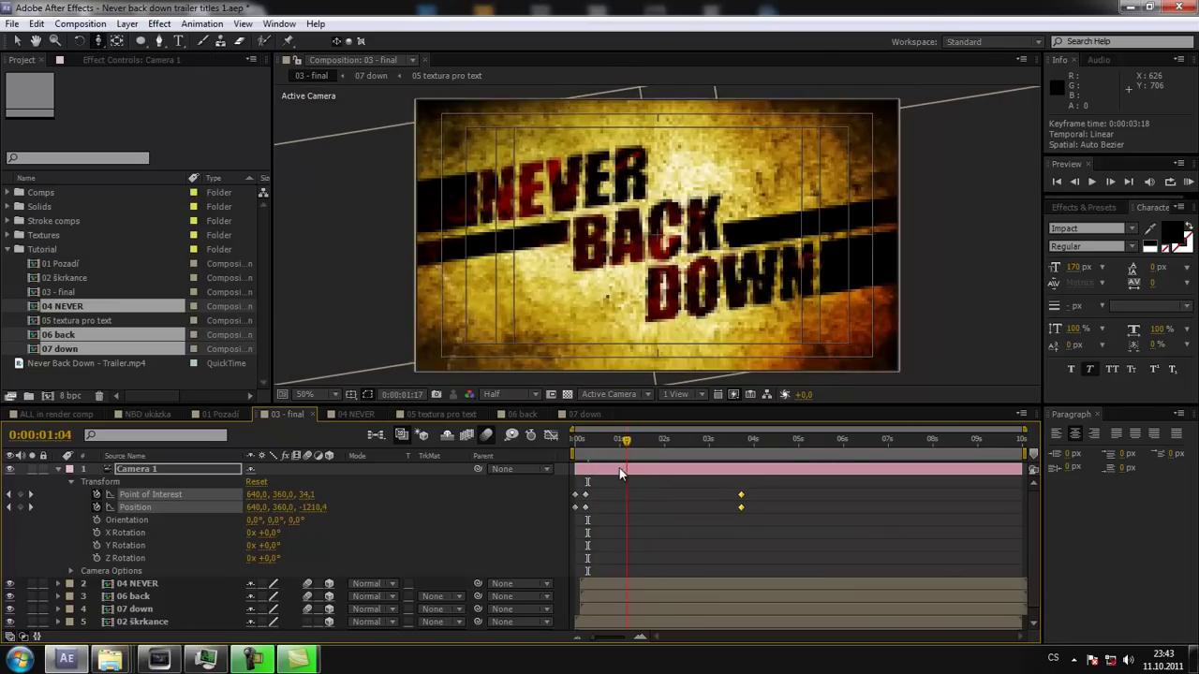
{"action": "left_click_drag", "start_coordinate": [660, 471], "coordinate": [710, 473]}
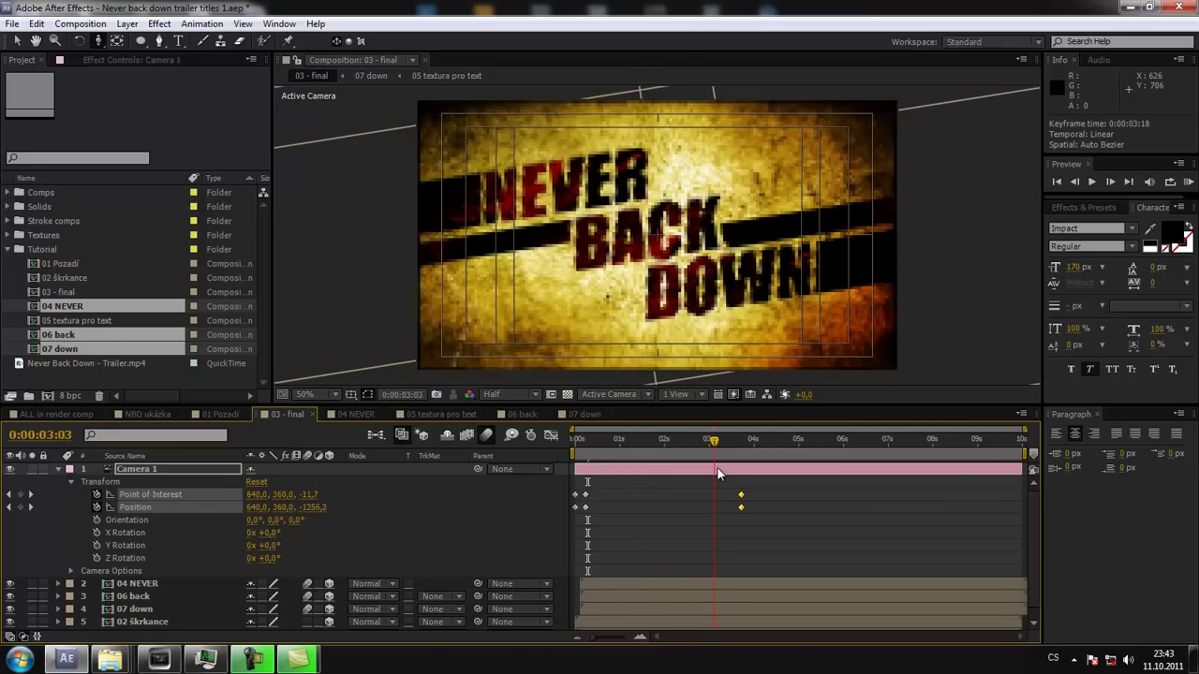
{"action": "key", "text": "Page_Up"}
{"action": "key", "text": "Page_Up"}
{"action": "key", "text": "Page_Up"}
{"action": "key", "text": "Page_Up"}
{"action": "key", "text": "Page_Up"}
{"action": "key", "text": "Page_Up"}
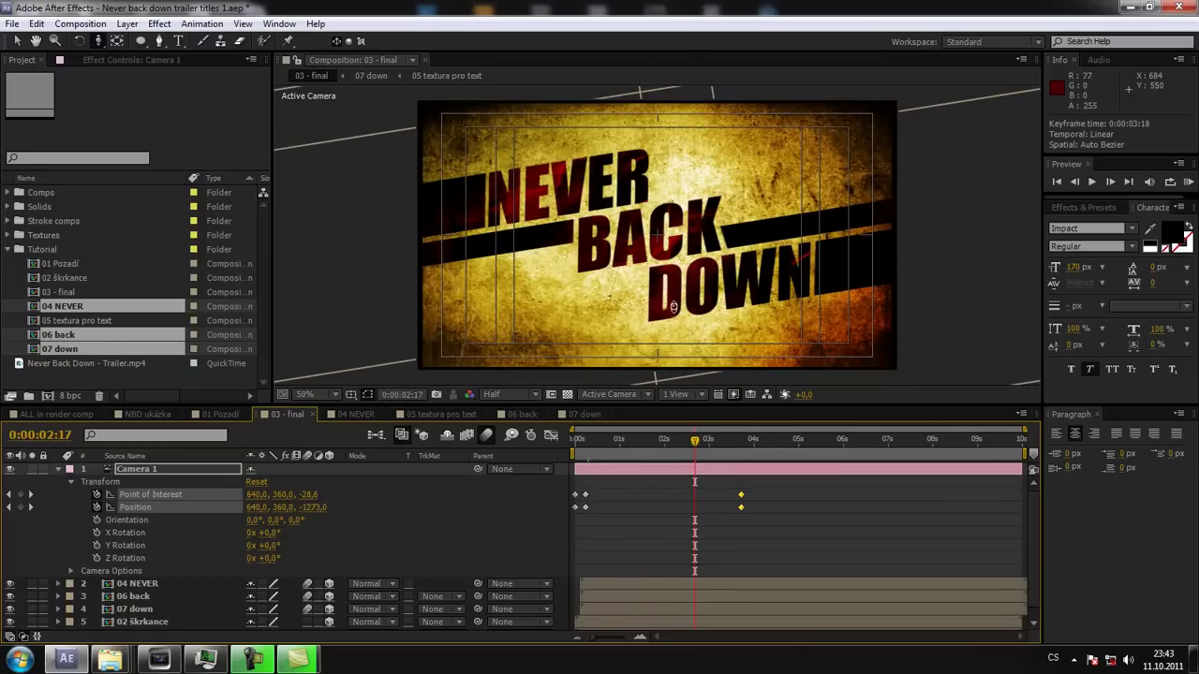
Check the title at 100% then 50%, scrub the move from 3:19 back, and collapse Camera 1.
{"action": "key", "text": "period"}
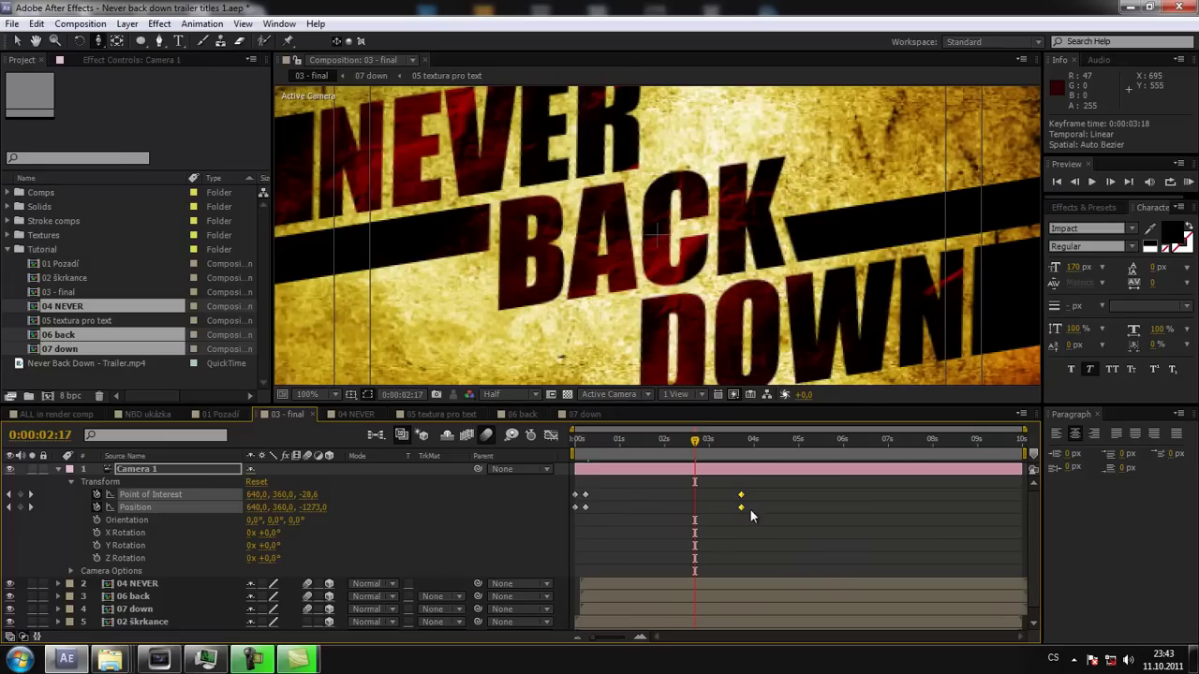
{"action": "key", "text": "comma"}
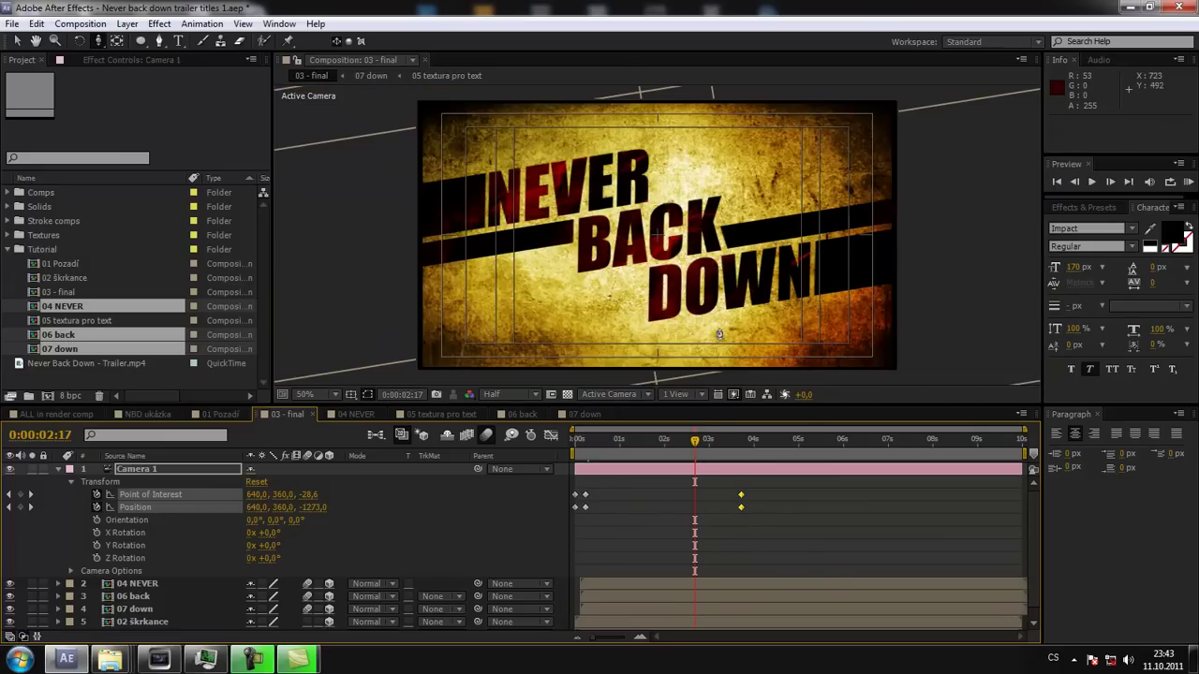
{"action": "left_click", "coordinate": [743, 454]}
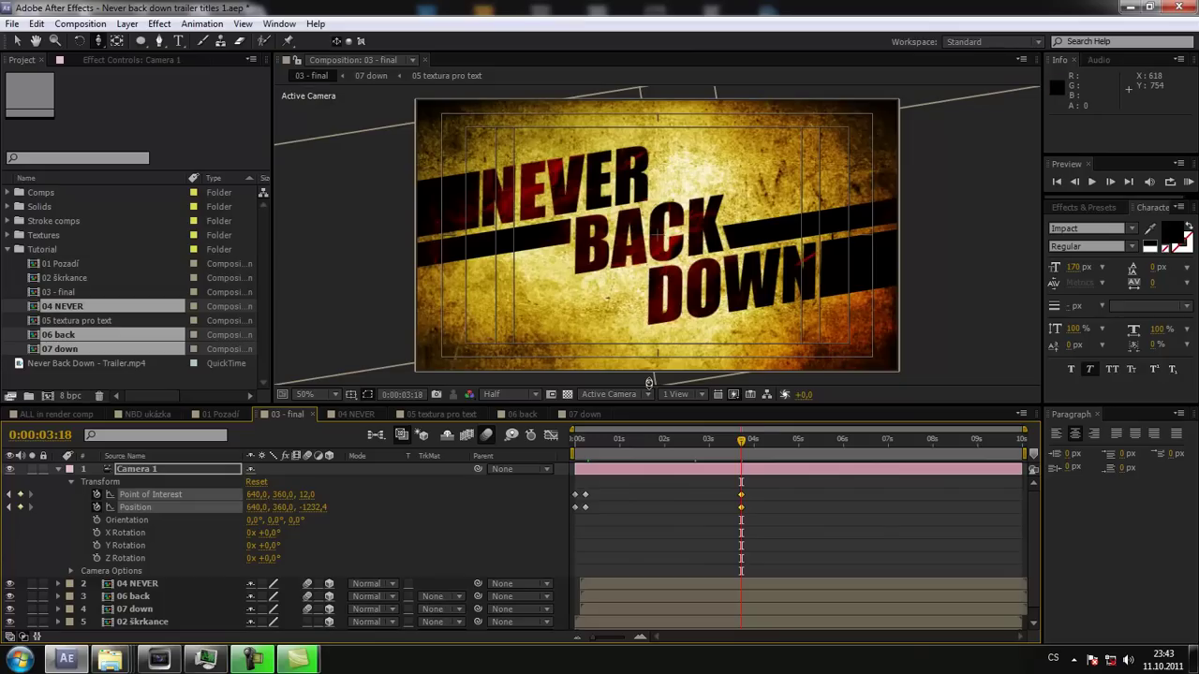
{"action": "left_click_drag", "start_coordinate": [741, 439], "coordinate": [579, 455]}
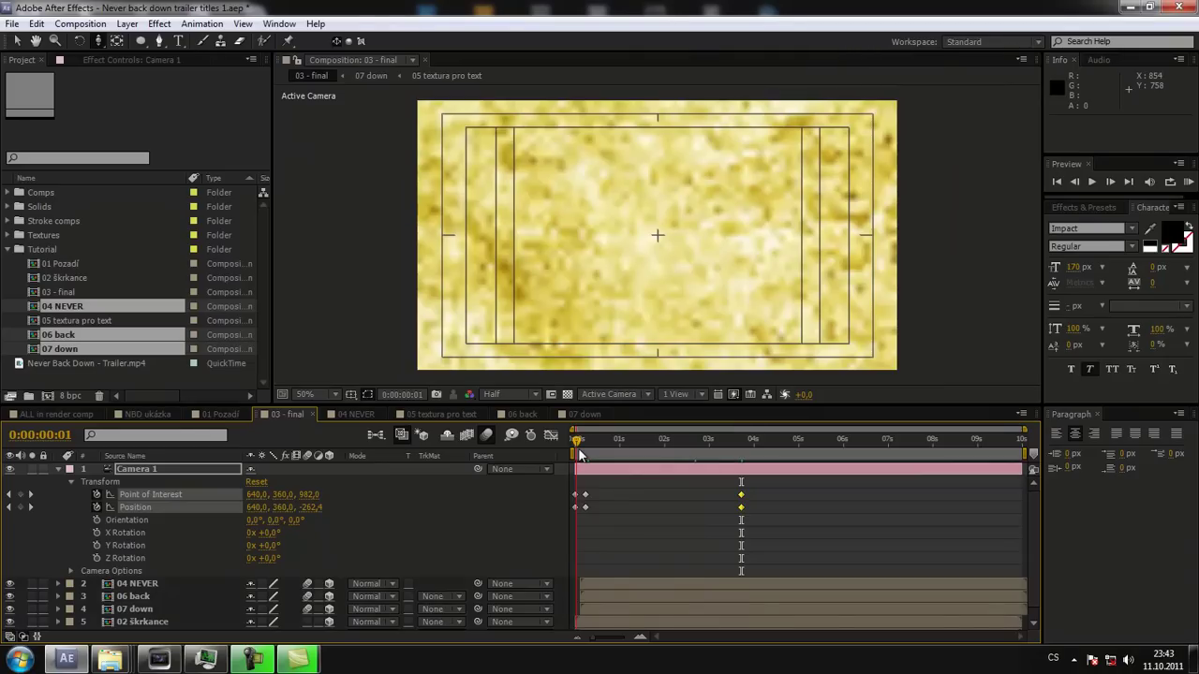
{"action": "left_click_drag", "start_coordinate": [577, 453], "coordinate": [582, 446]}
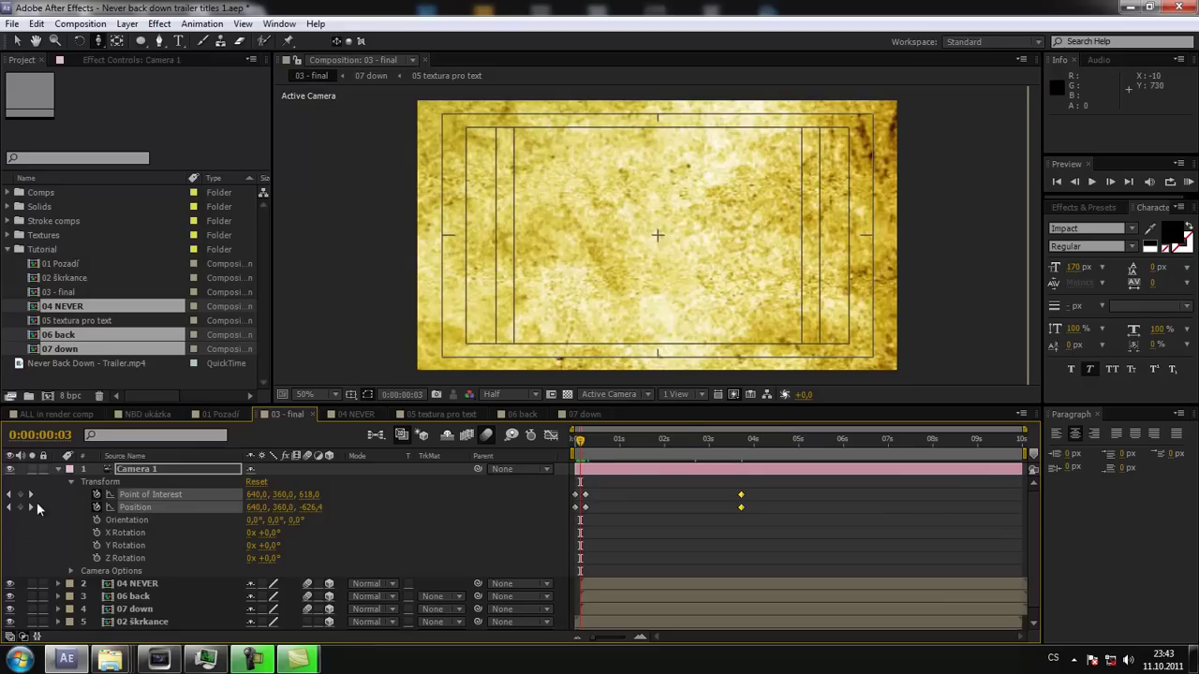
{"action": "left_click", "coordinate": [57, 470]}
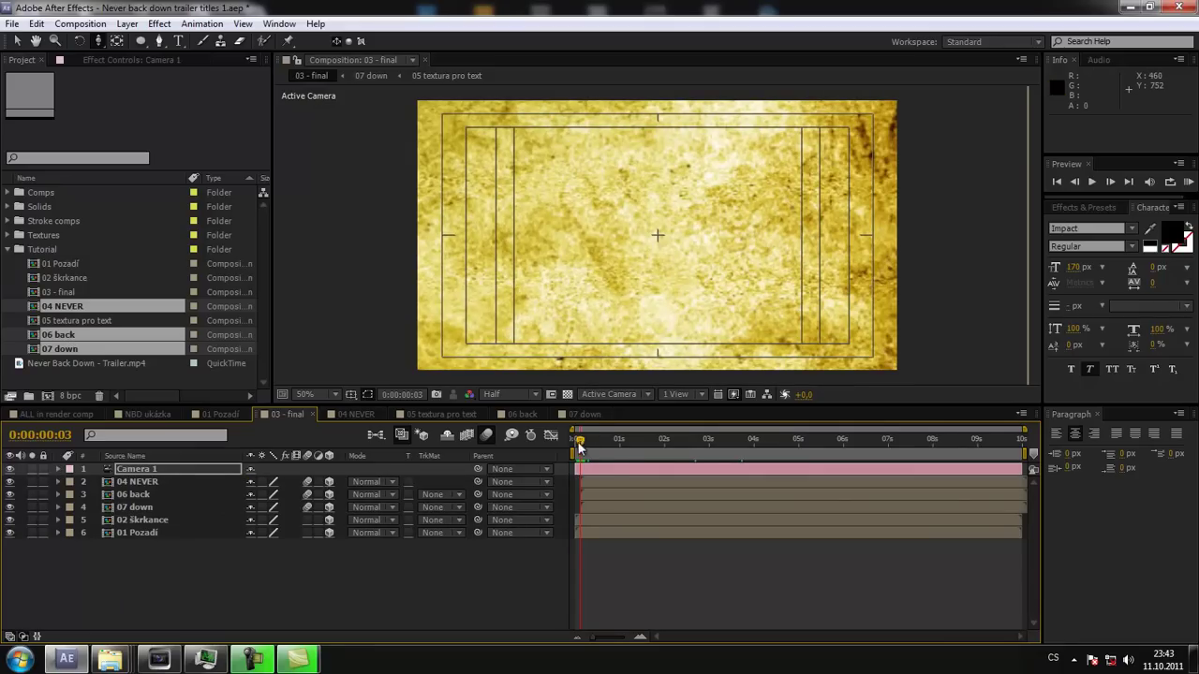
{"action": "left_click", "coordinate": [583, 440]}
{"action": "left_click", "coordinate": [579, 442]}
{"action": "key", "text": "Page_Up"}
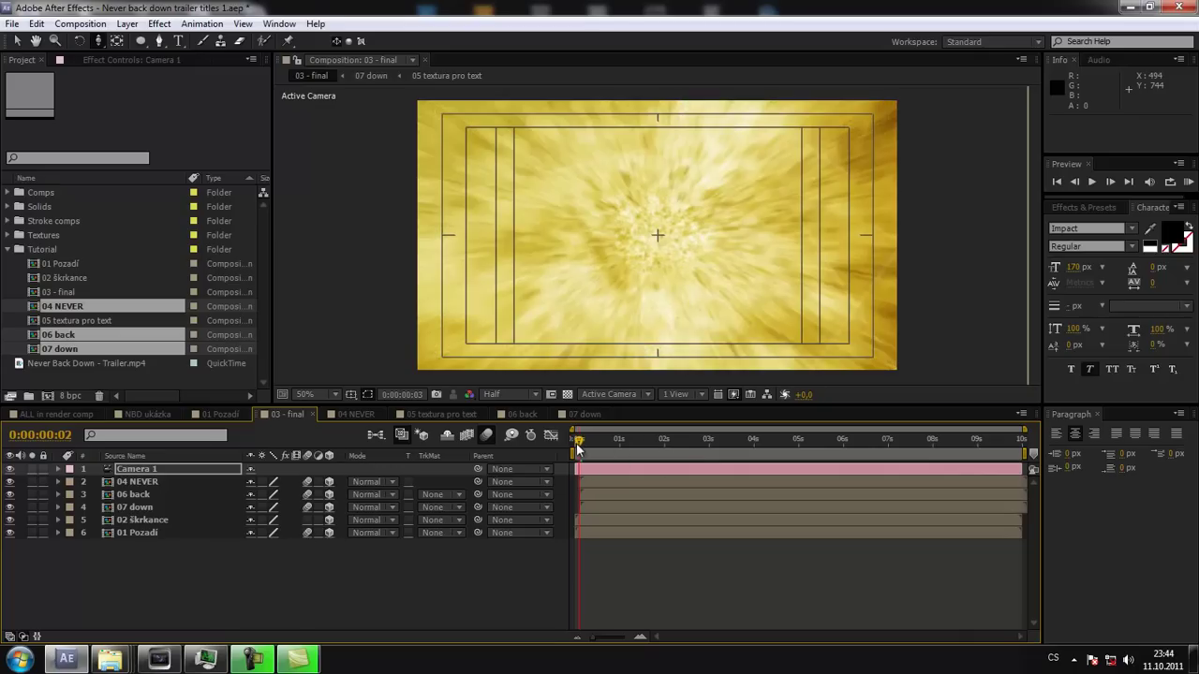
{"action": "left_click_drag", "start_coordinate": [577, 449], "coordinate": [581, 448]}
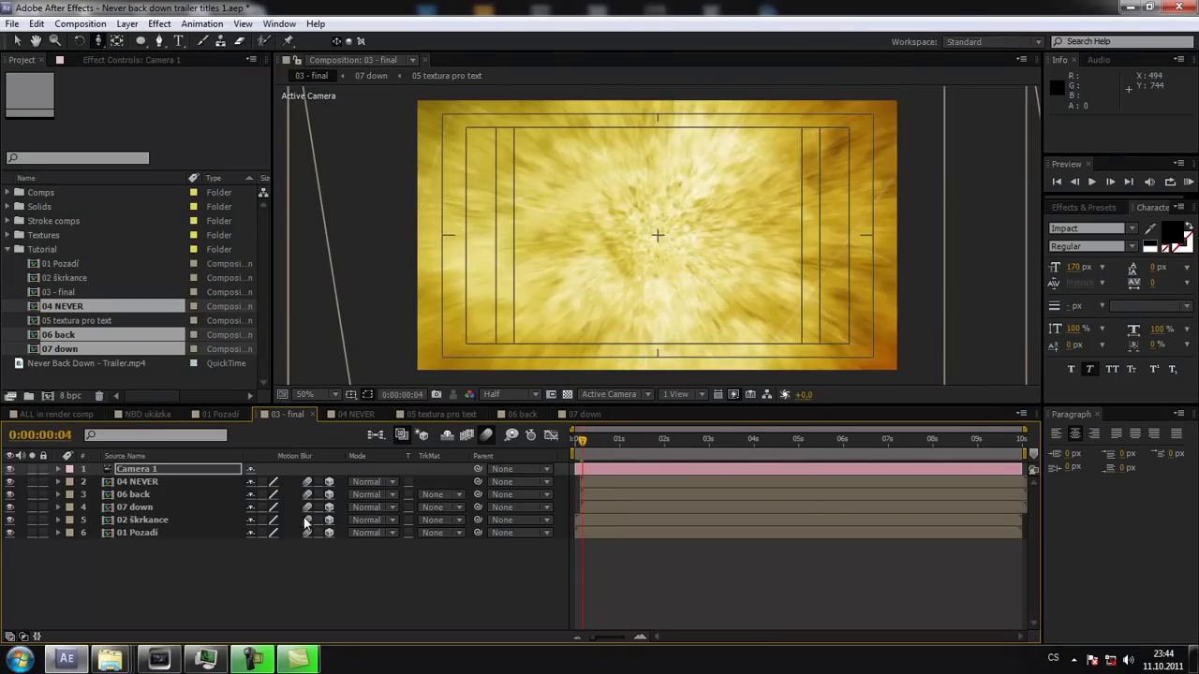
{"action": "left_click_drag", "start_coordinate": [590, 442], "coordinate": [619, 452]}
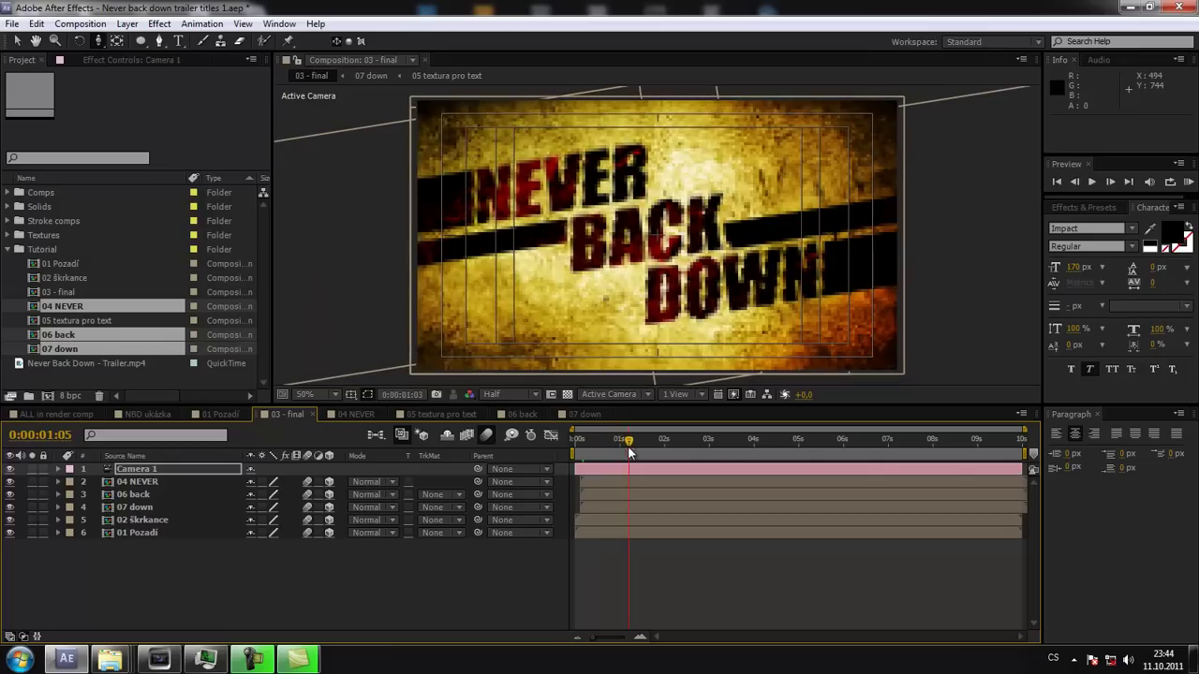
{"action": "left_click_drag", "start_coordinate": [620, 452], "coordinate": [663, 448]}
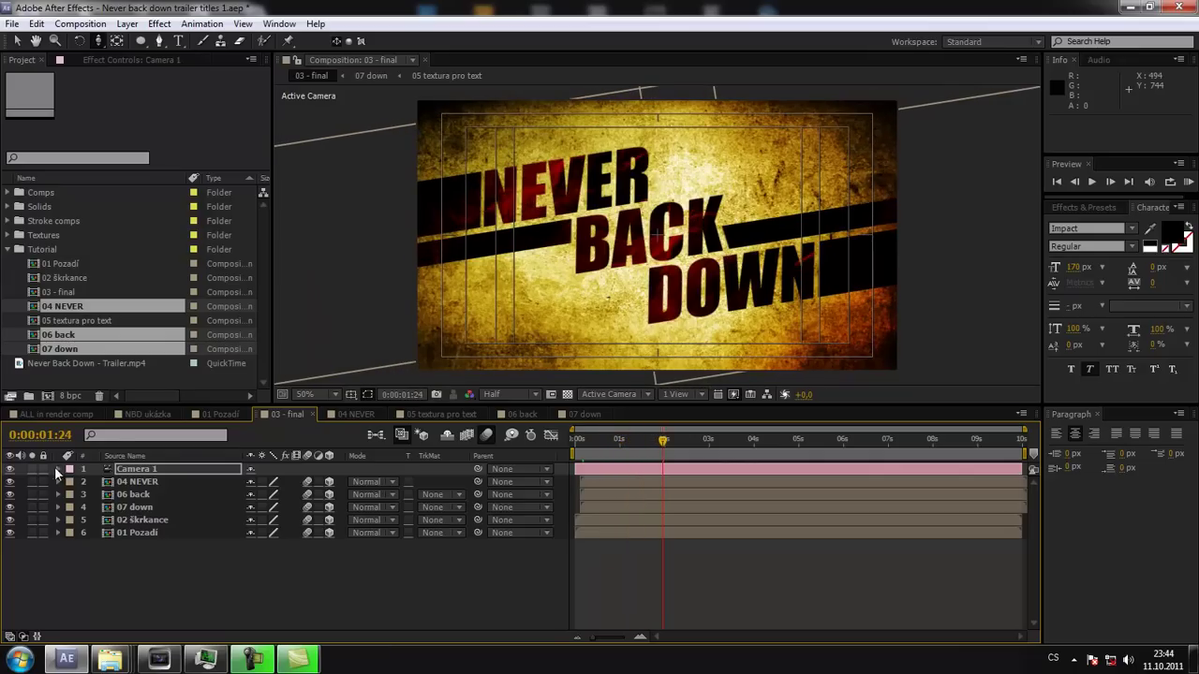
At Camera 1's 3:19 end keyframe, dolly in to Position Z -20.4 so the camera flies through the title.
{"action": "left_click", "coordinate": [58, 469]}
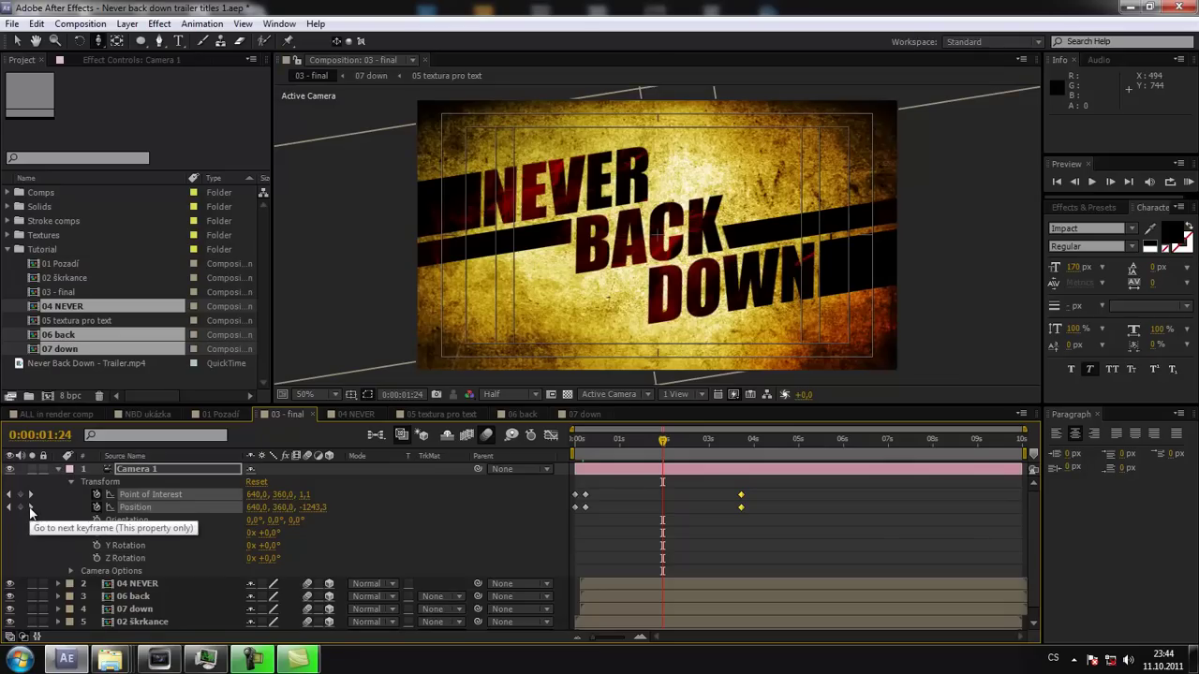
{"action": "left_click", "coordinate": [672, 439]}
{"action": "left_click", "coordinate": [742, 444]}
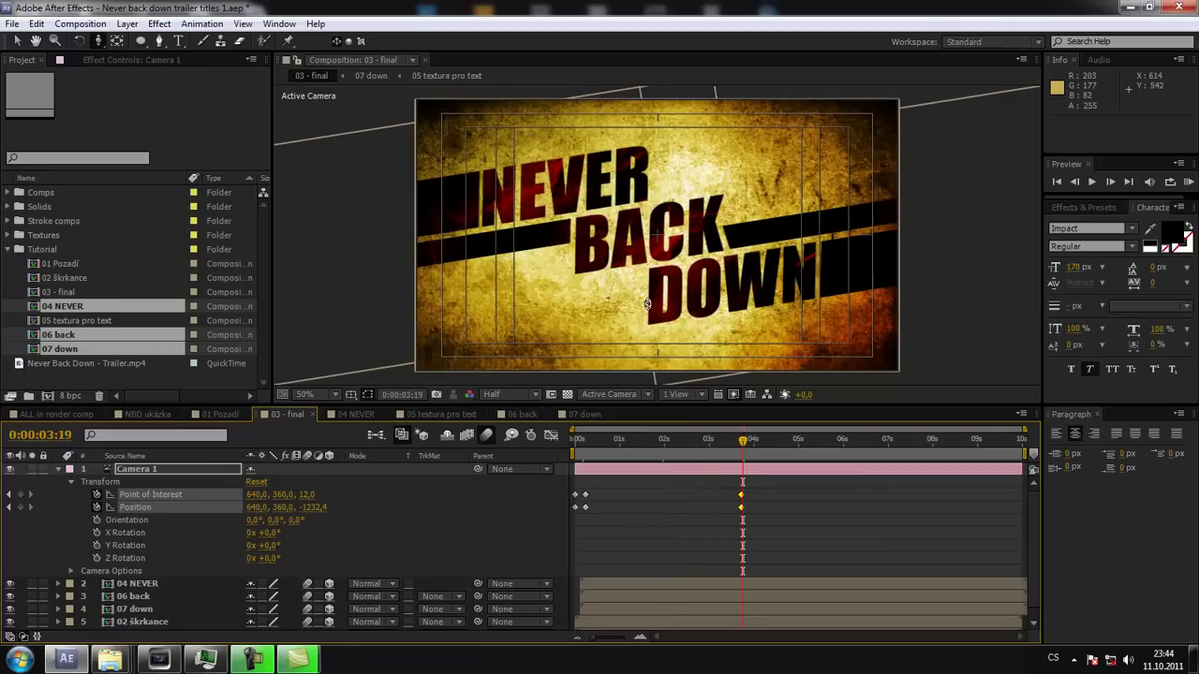
{"action": "left_click_drag", "start_coordinate": [647, 308], "coordinate": [666, 106]}
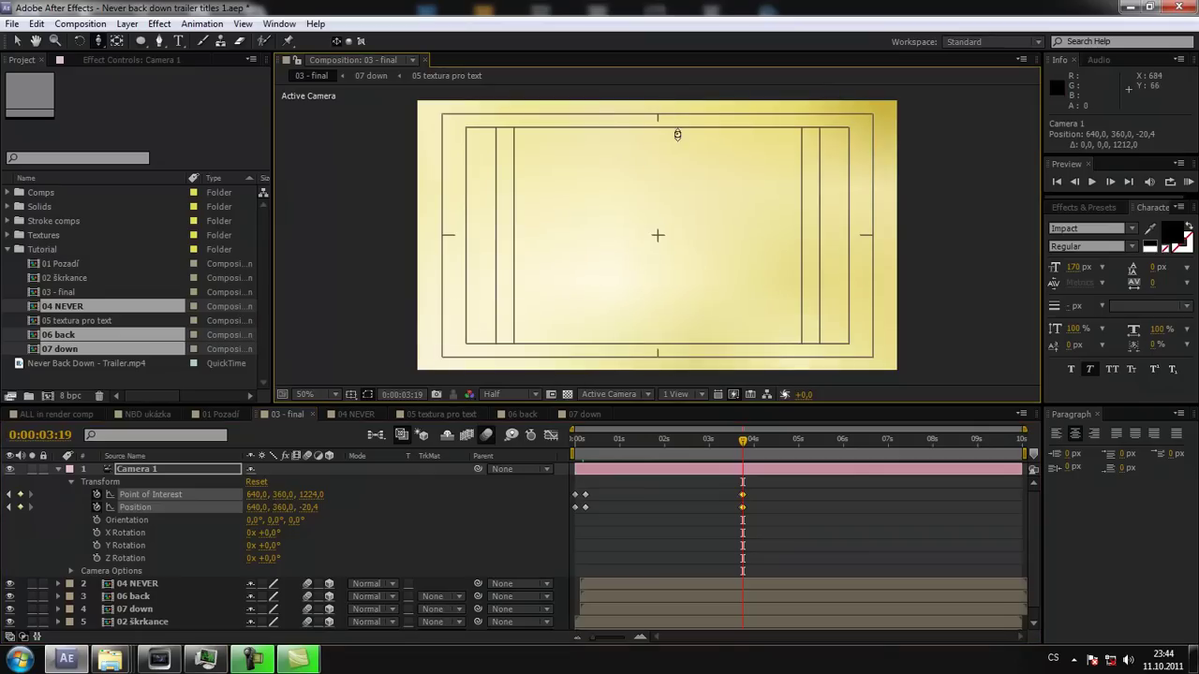
{"action": "left_click_drag", "start_coordinate": [749, 442], "coordinate": [747, 443]}
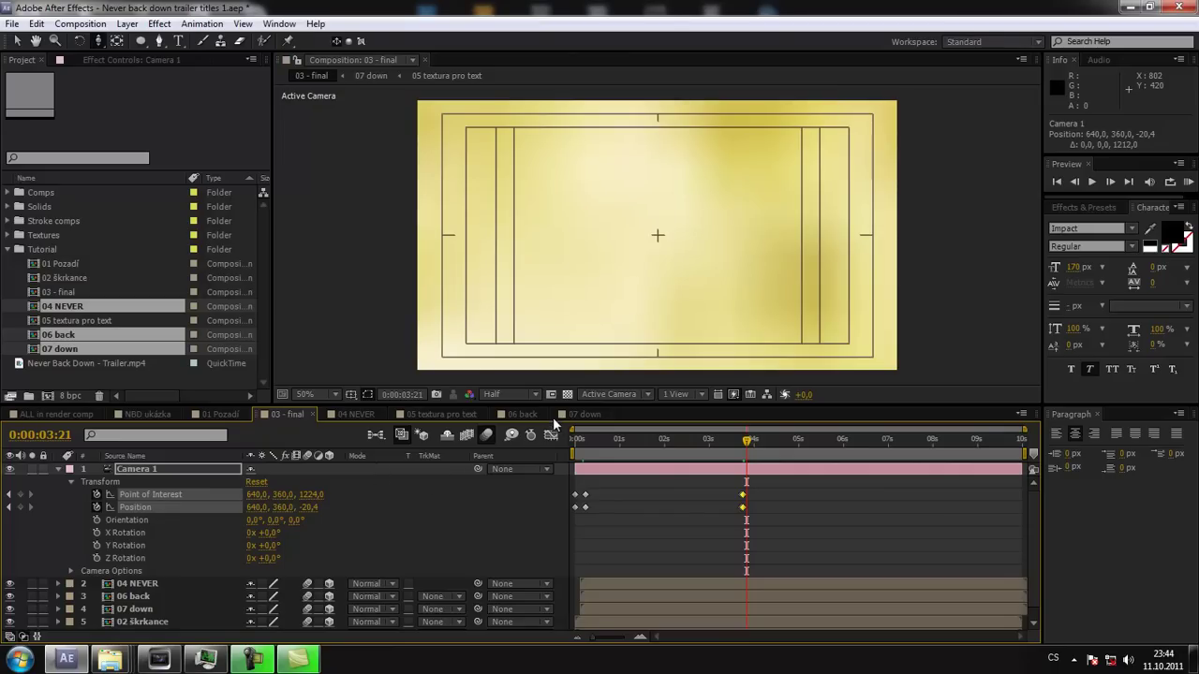
Switch to the NBD ukázka composition, then to the 07 down composition.
{"action": "left_click", "coordinate": [163, 415]}
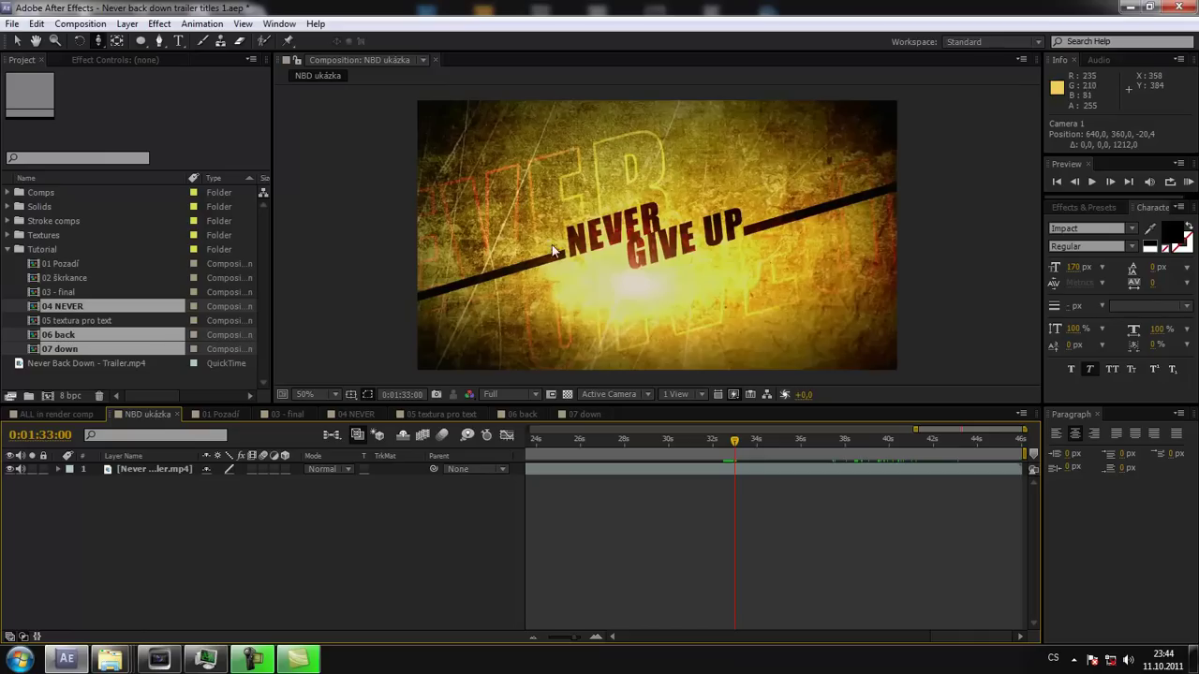
{"action": "left_click", "coordinate": [585, 414]}
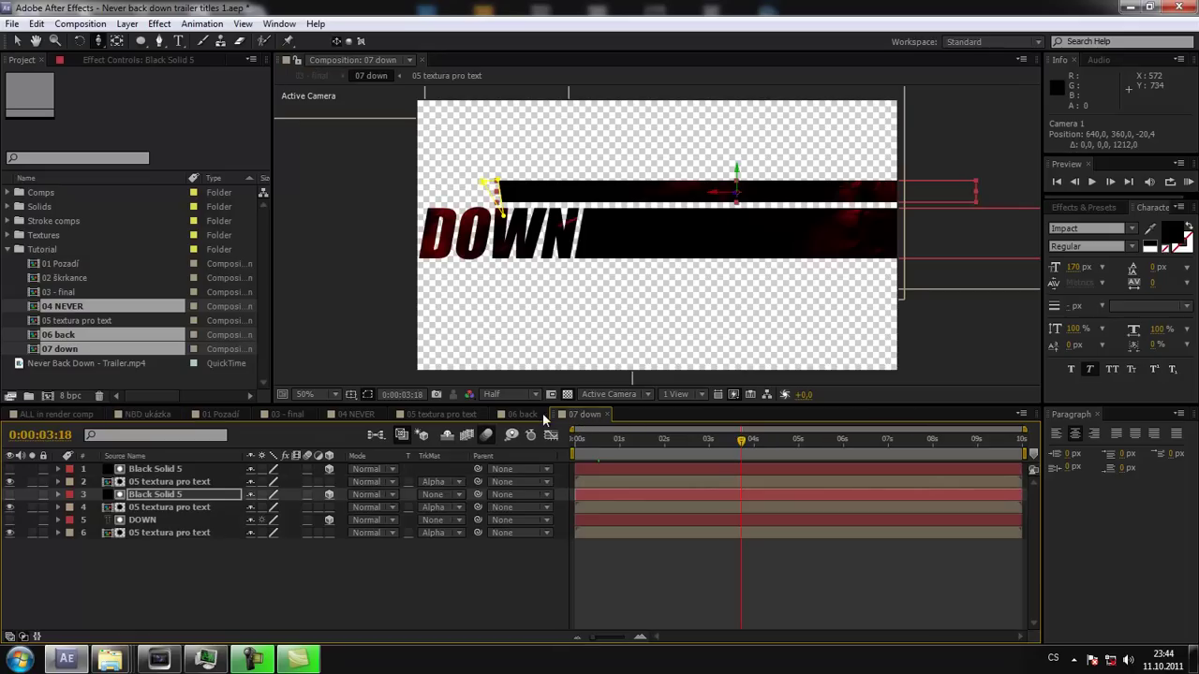